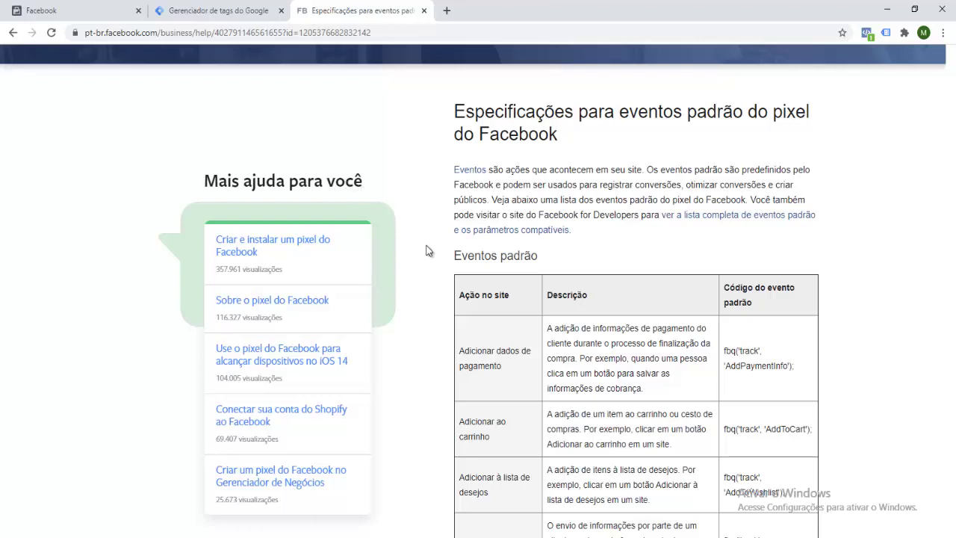
# Review the Facebook pixel's standard events list, and switch to Google Tag Manager to check the existing tags.
pyautogui.scroll(-2, 773, 284)
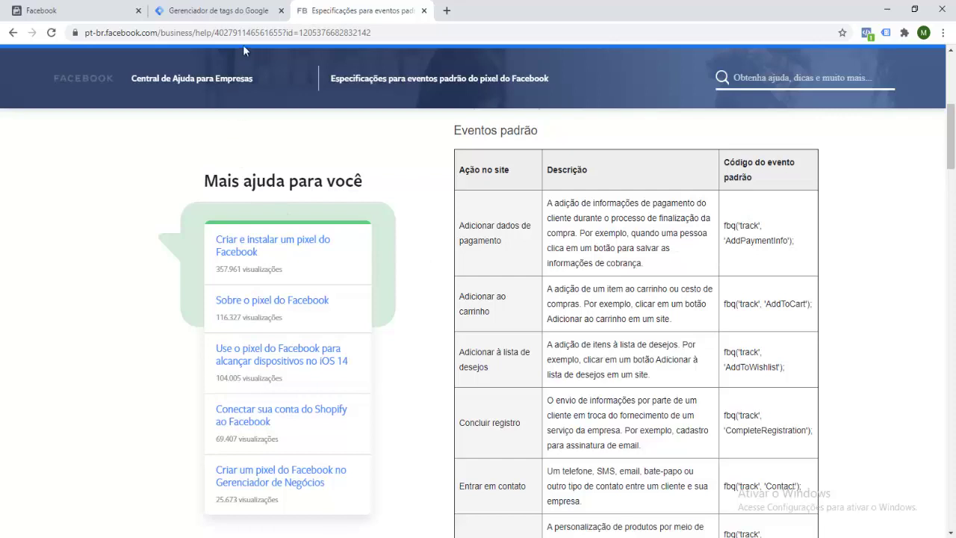
pyautogui.click(212, 10)
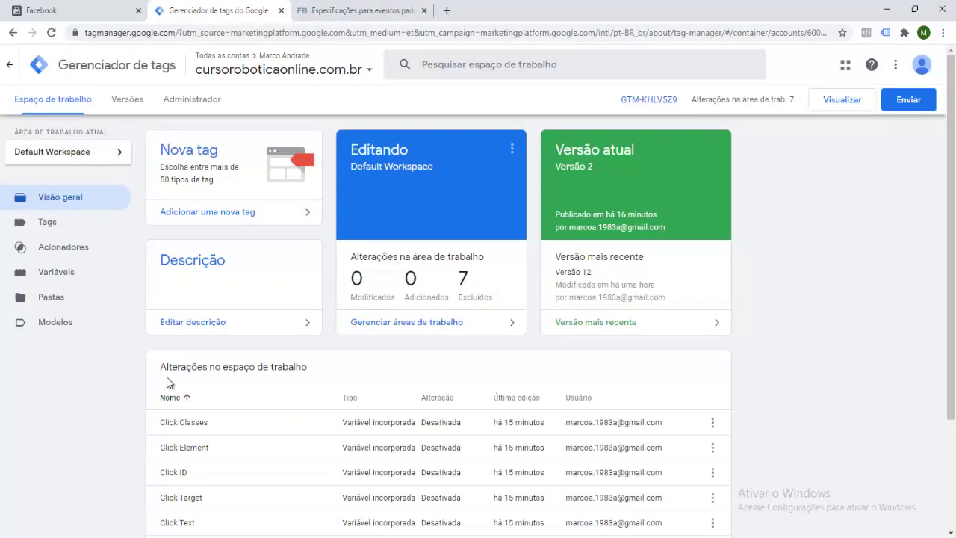
pyautogui.click(62, 231)
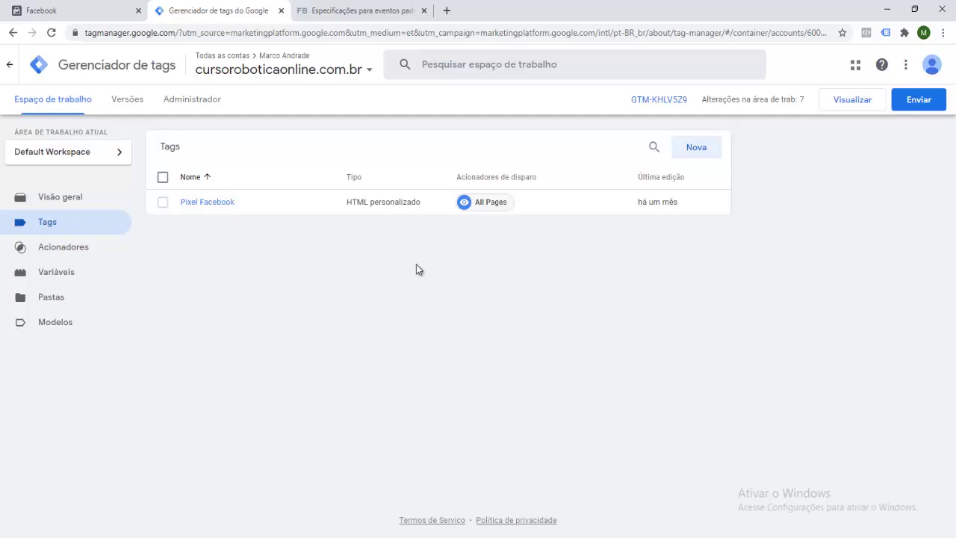
# Enable the built-in variables Click Element, Click Classes, Click ID, Click Target, Click URL and Click Text.
pyautogui.click(67, 278)
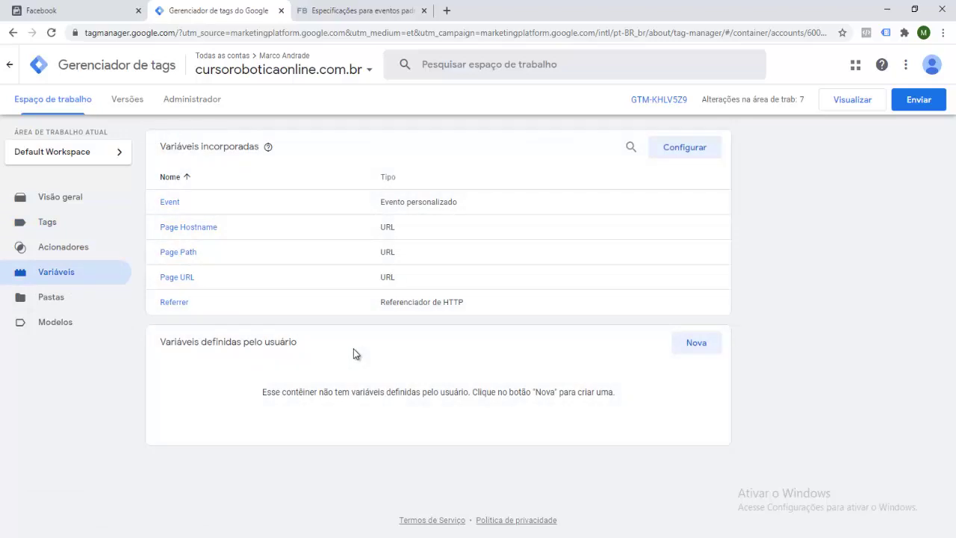
pyautogui.click(693, 149)
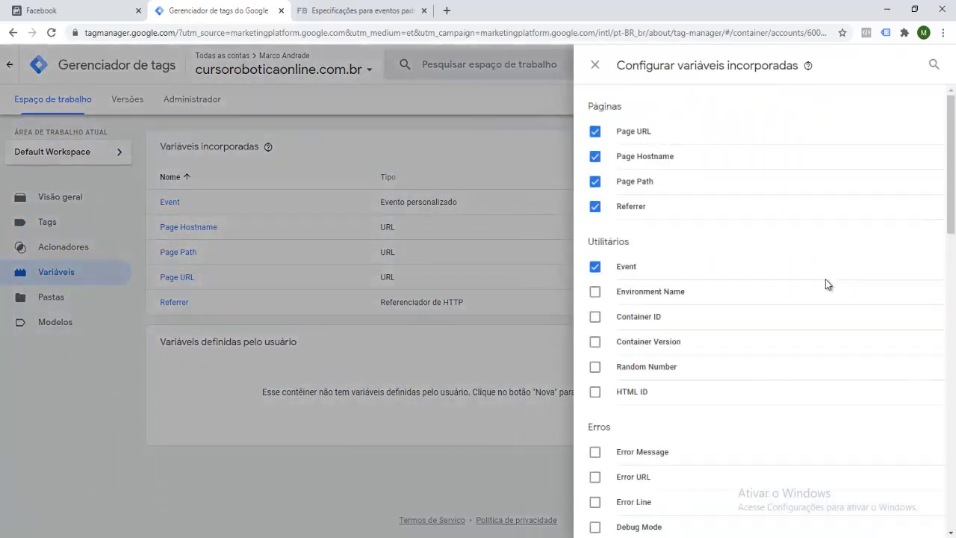
pyautogui.scroll(-5, 826, 283)
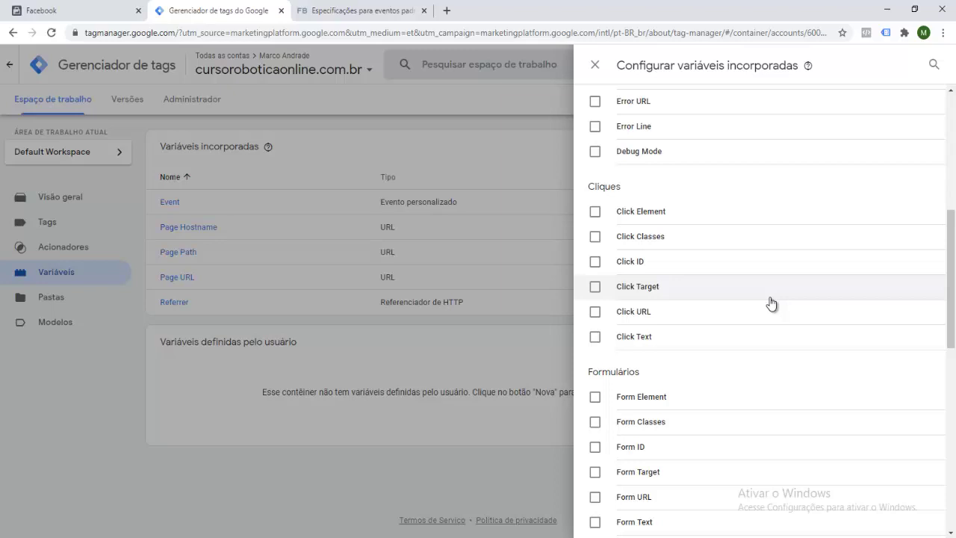
pyautogui.click(595, 212)
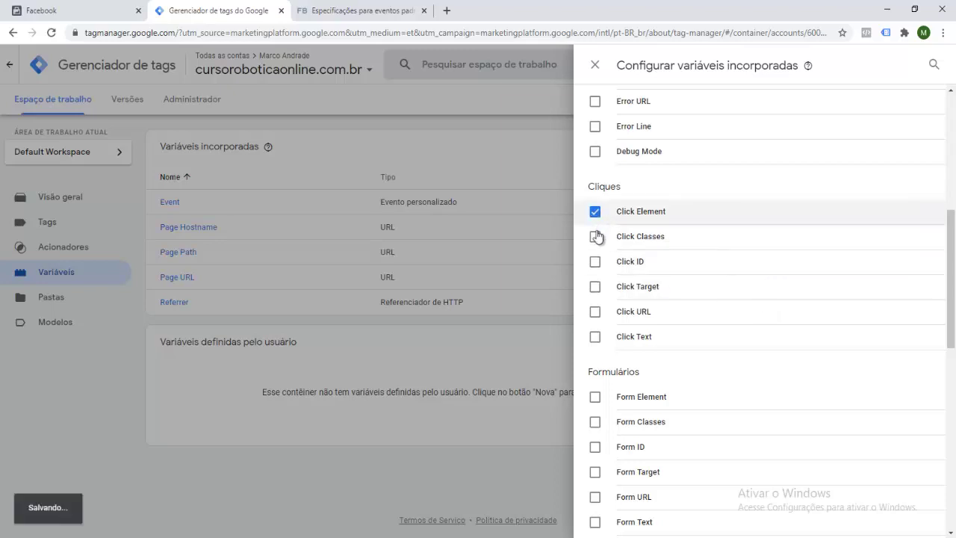
pyautogui.click(596, 237)
pyautogui.click(595, 261)
pyautogui.click(595, 287)
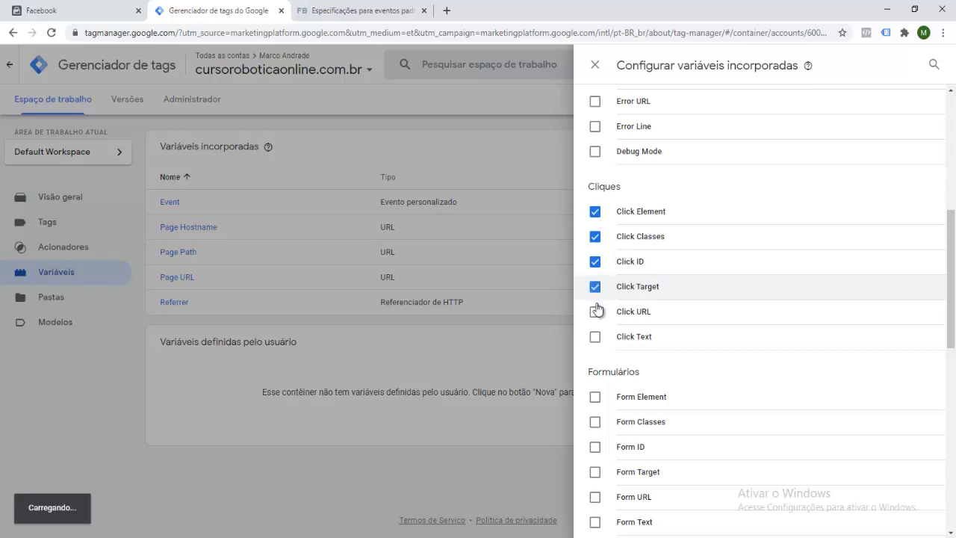
pyautogui.click(595, 311)
pyautogui.click(595, 337)
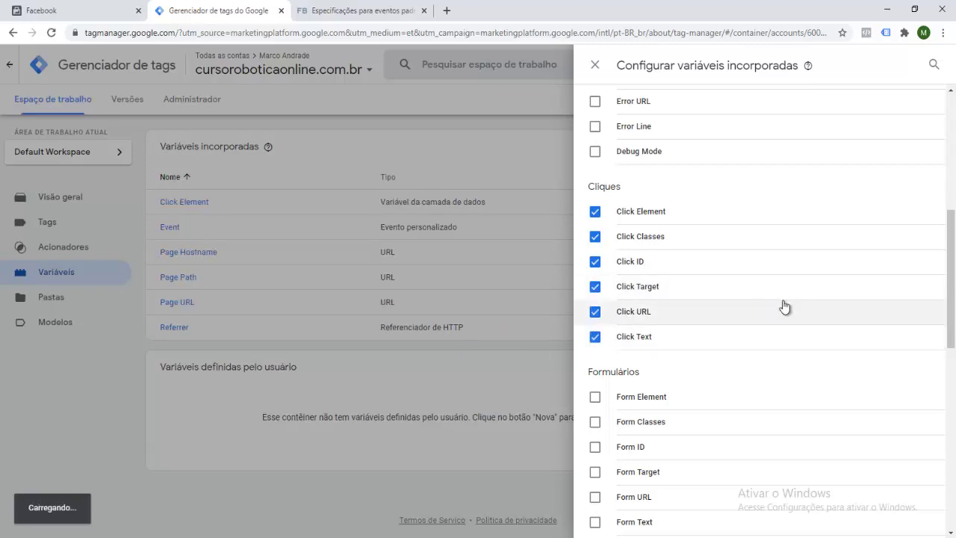
pyautogui.click(595, 65)
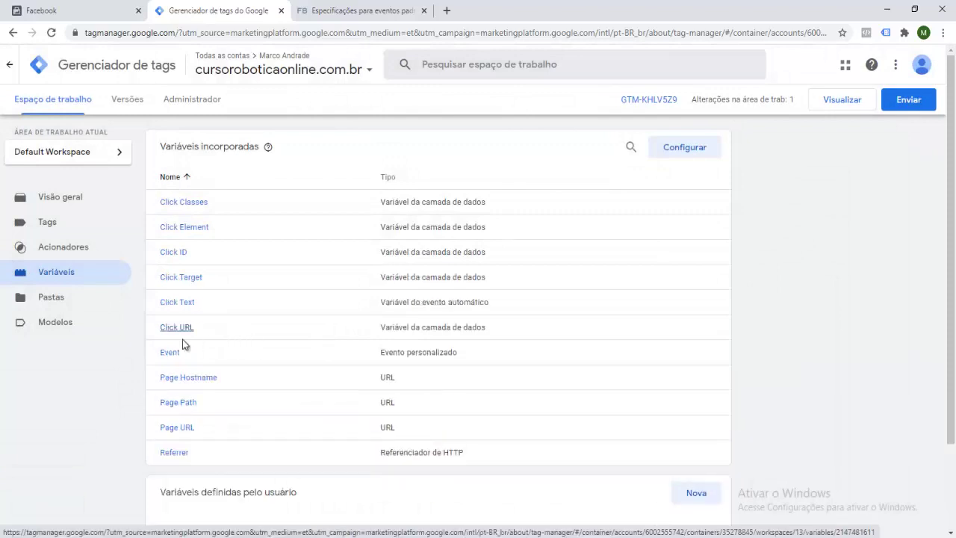
# Start a new trigger and name it "Todos os Cliques".
pyautogui.click(82, 251)
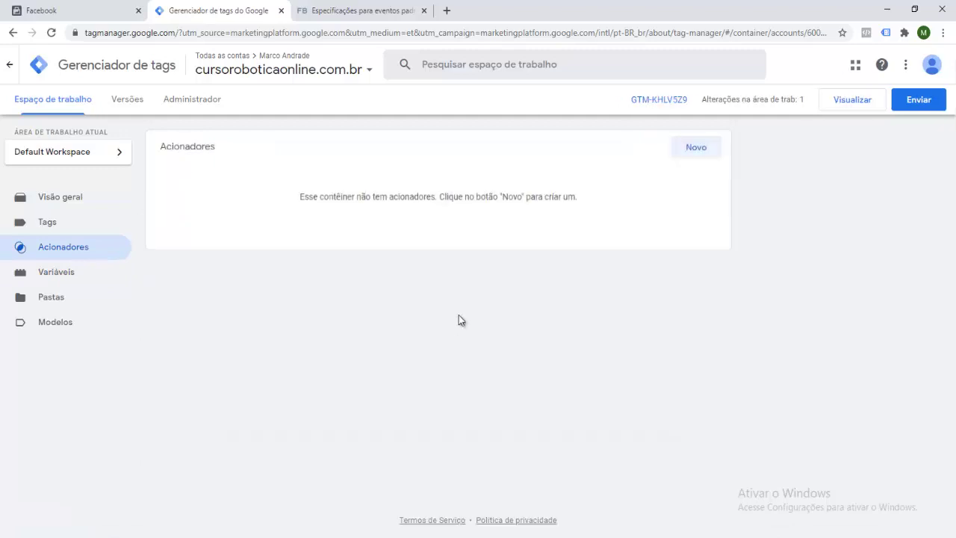
pyautogui.click(695, 152)
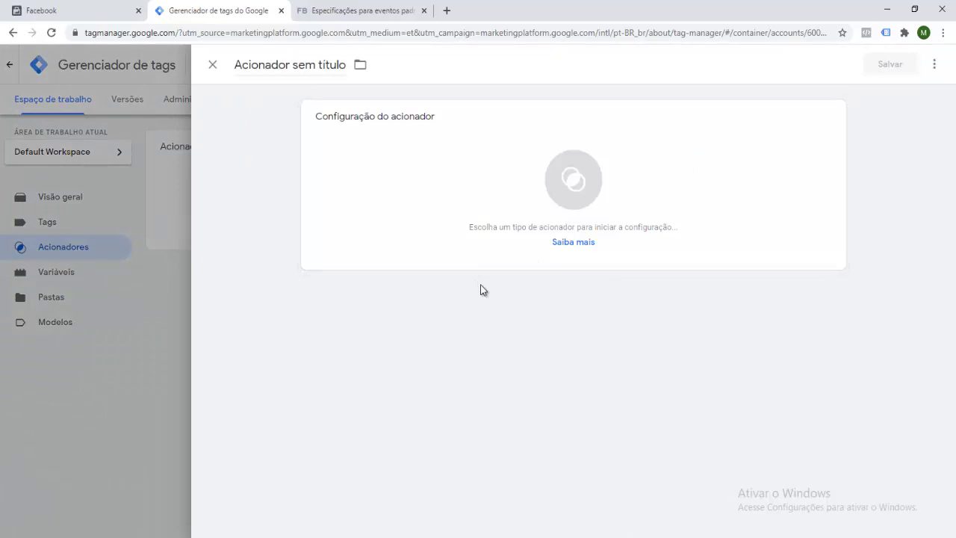
pyautogui.tripleClick(325, 65)
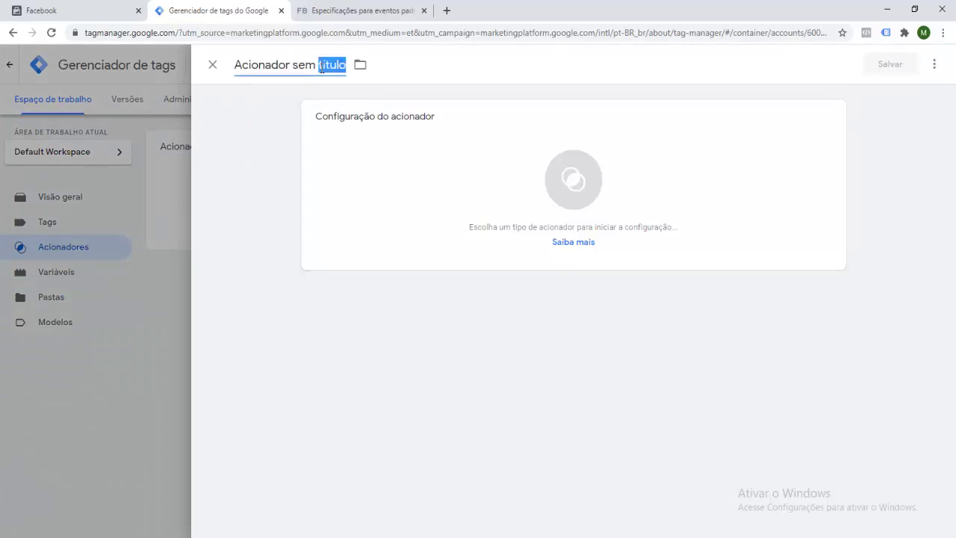
pyautogui.write('To')
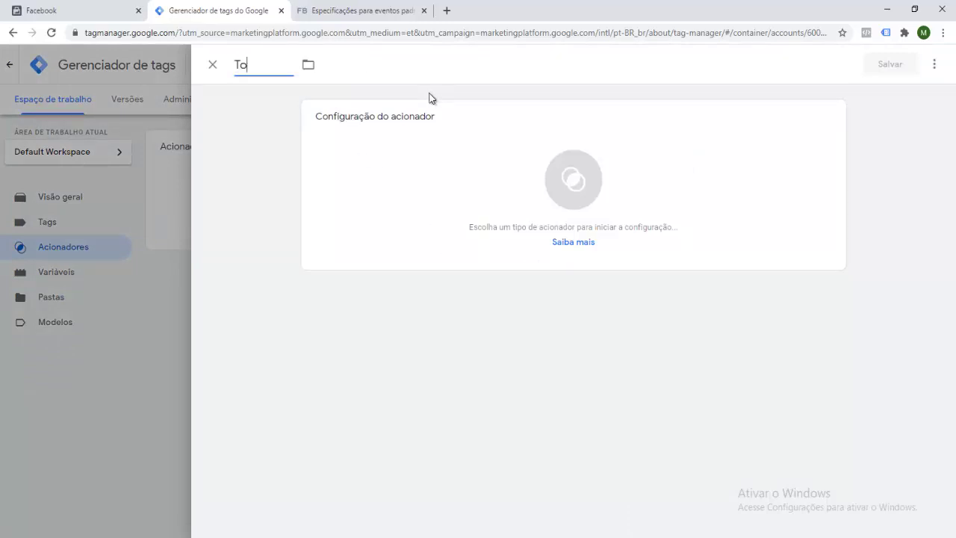
pyautogui.write('dos os Cliques')
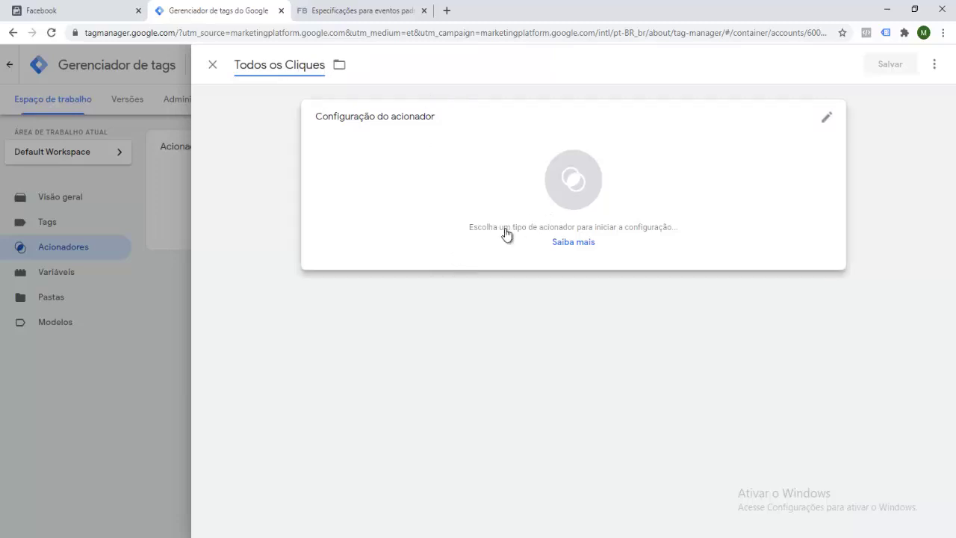
# Set the trigger type to the click option "Todos os elementos" and save the trigger.
pyautogui.click(575, 197)
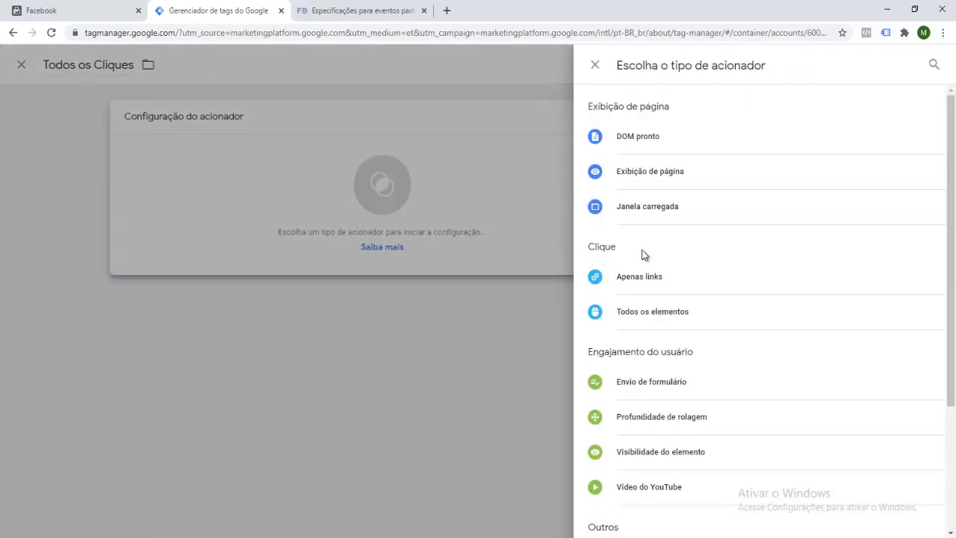
pyautogui.scroll(-1, 713, 253)
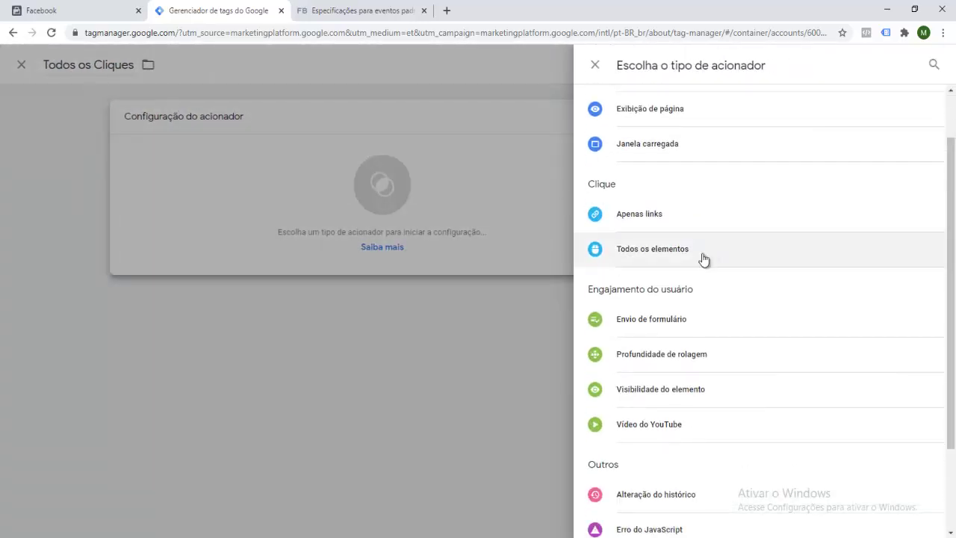
pyautogui.click(643, 255)
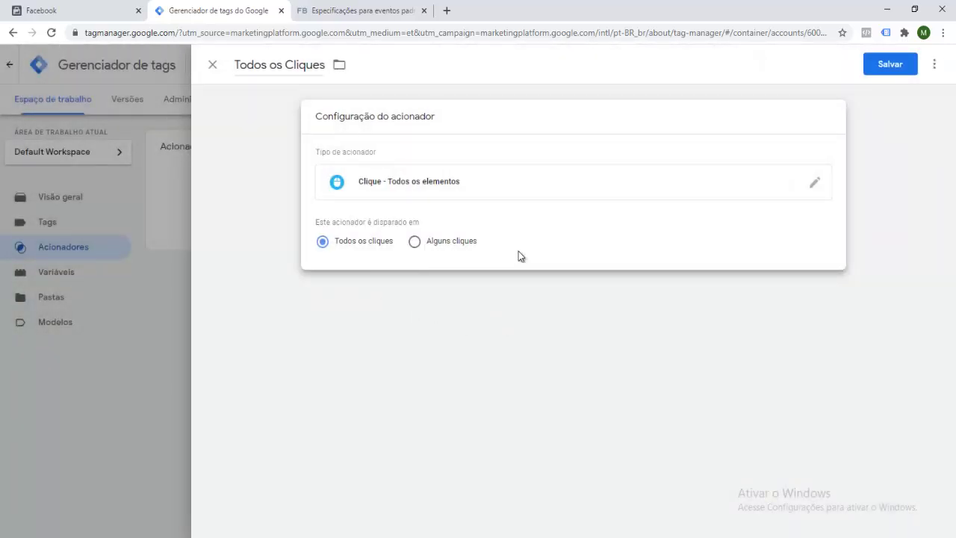
pyautogui.click(893, 73)
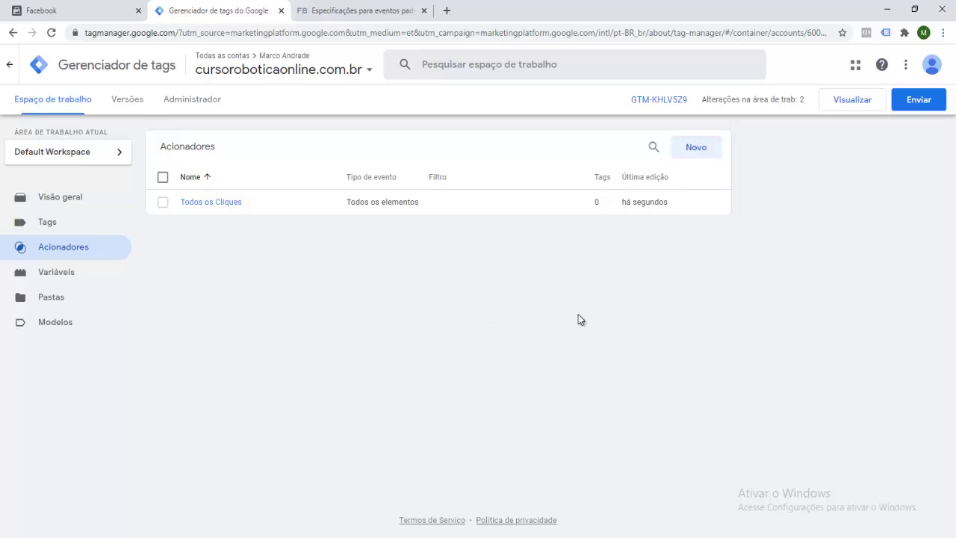
pyautogui.click(841, 109)
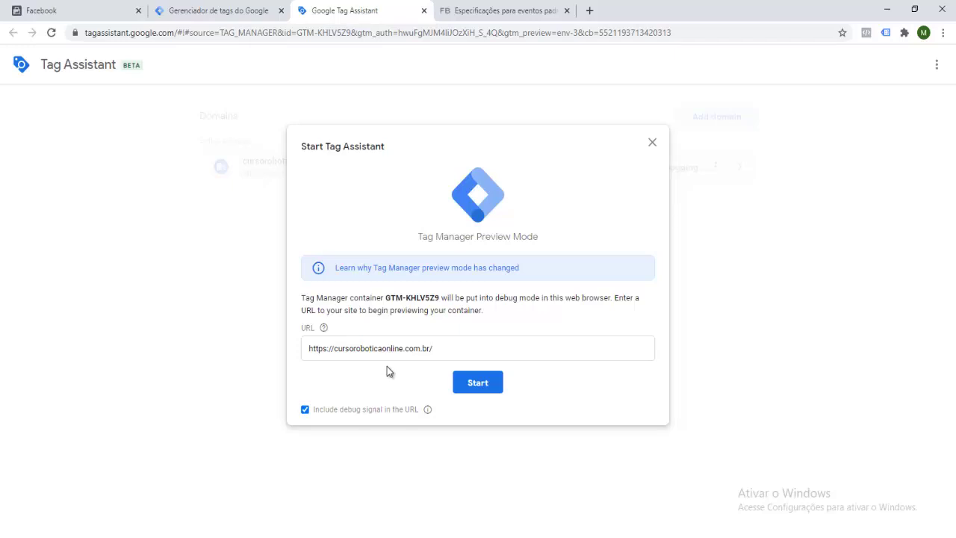
pyautogui.click(470, 395)
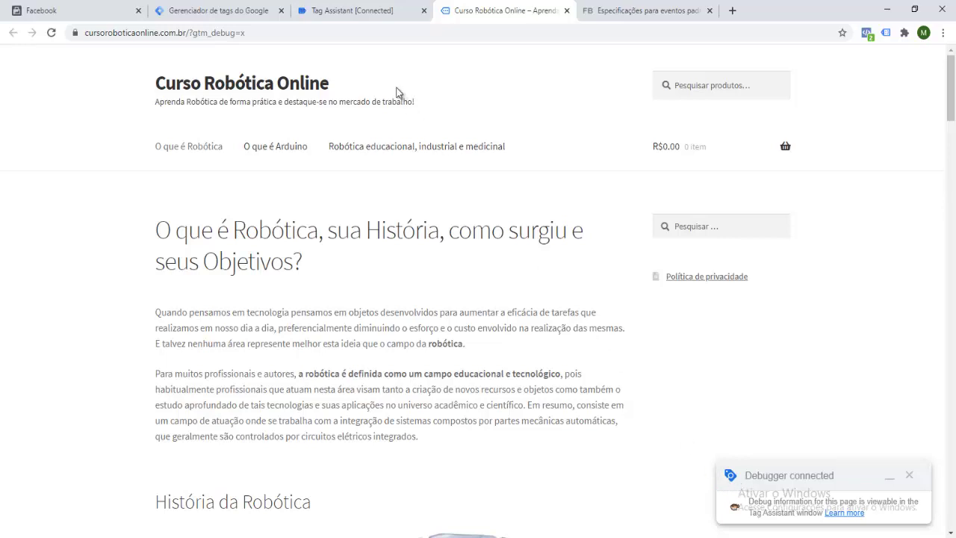
pyautogui.click(351, 11)
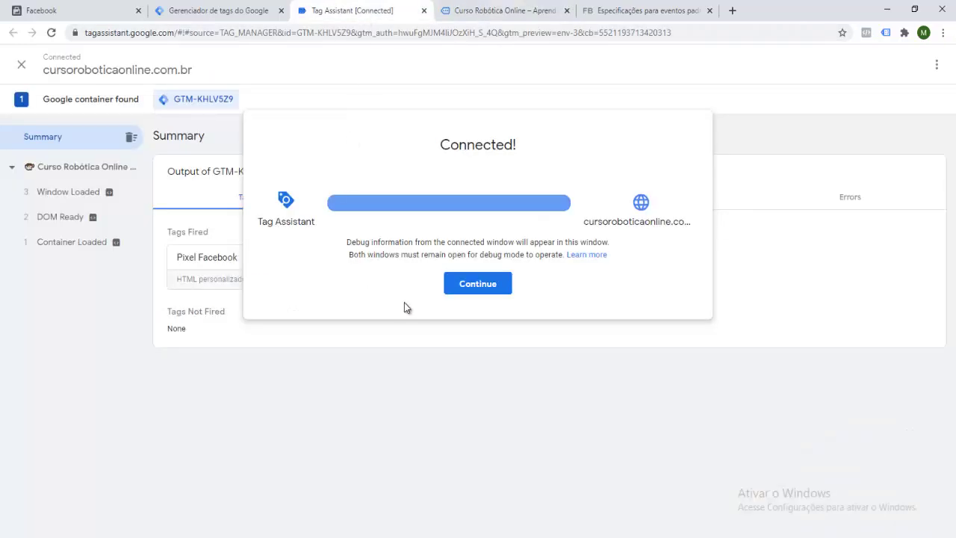
pyautogui.click(478, 287)
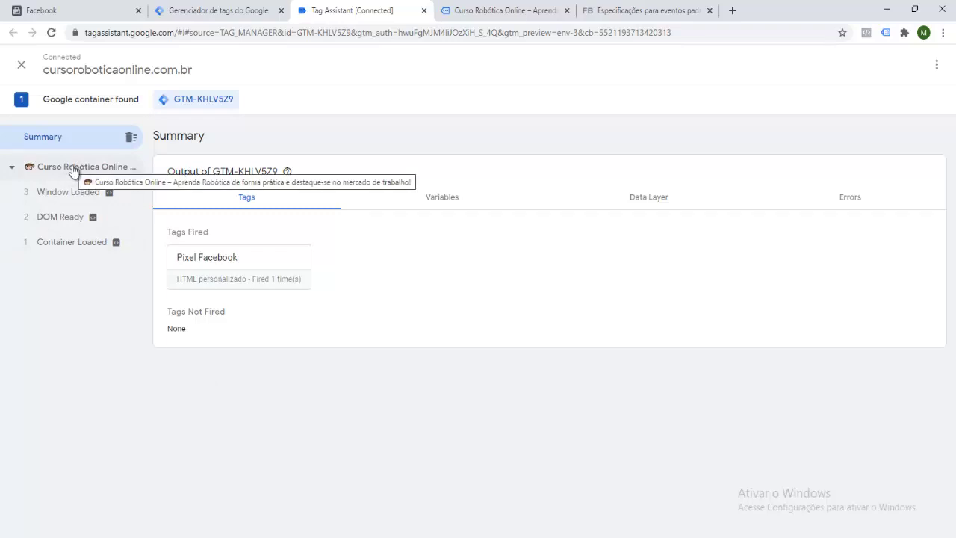
# Trigger a test click in the site's sidebar search field and examine the Click event's tags and variables in Tag Assistant.
pyautogui.click(497, 13)
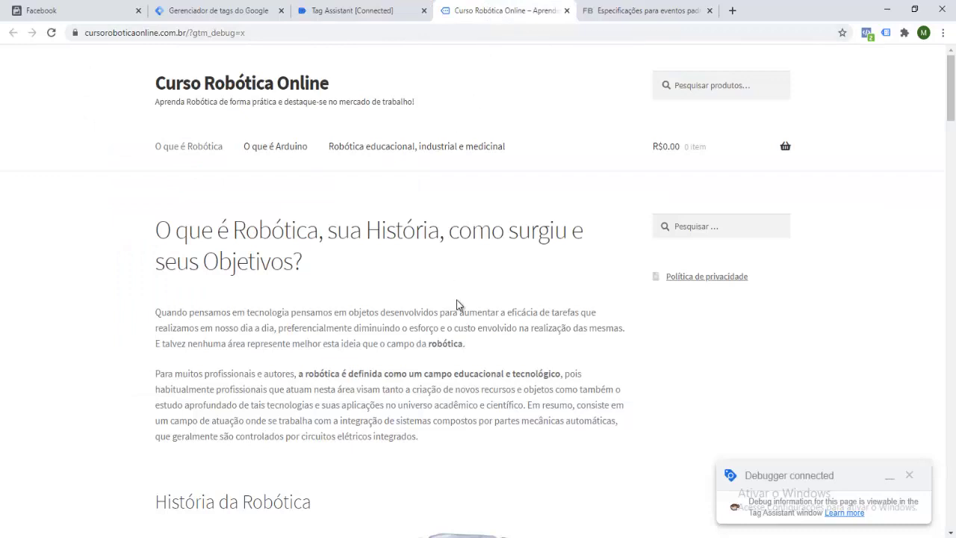
pyautogui.click(686, 226)
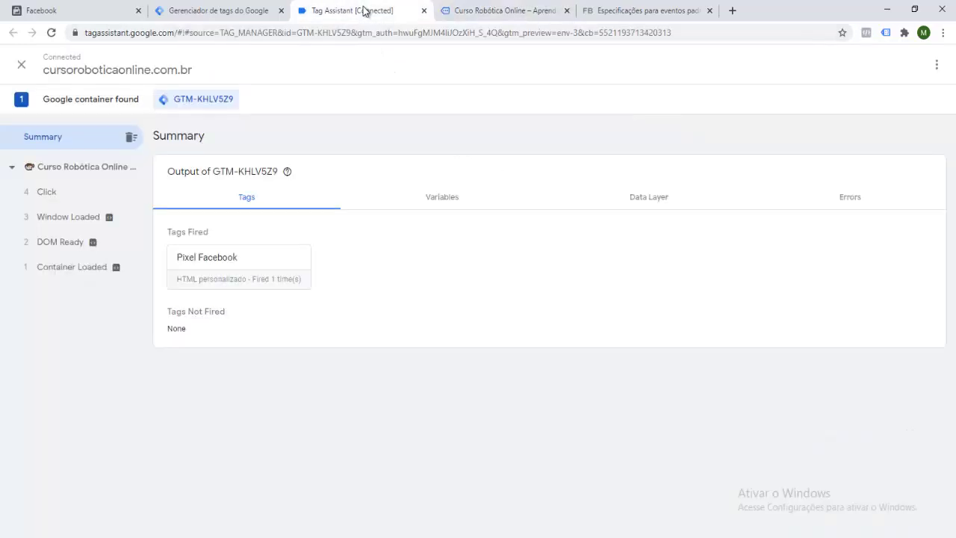
pyautogui.click(364, 12)
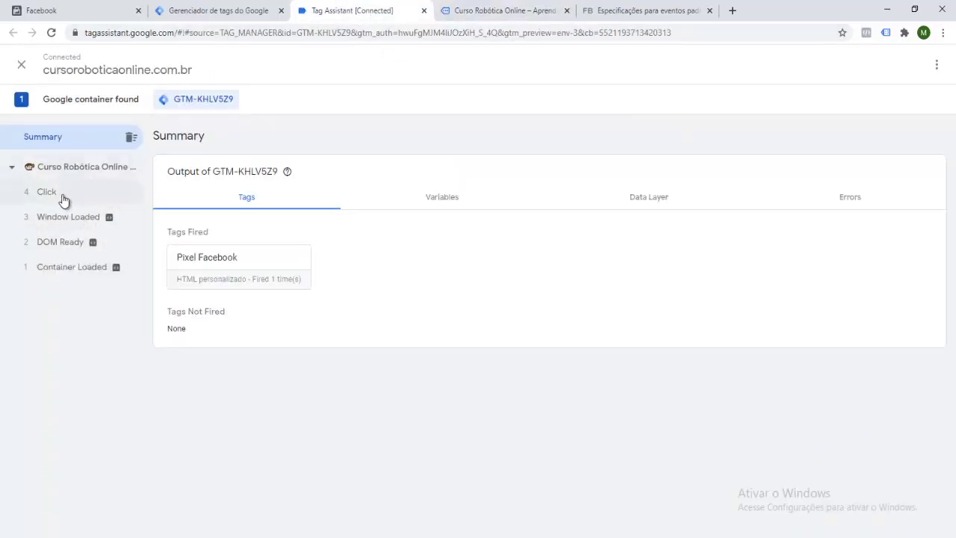
pyautogui.click(63, 199)
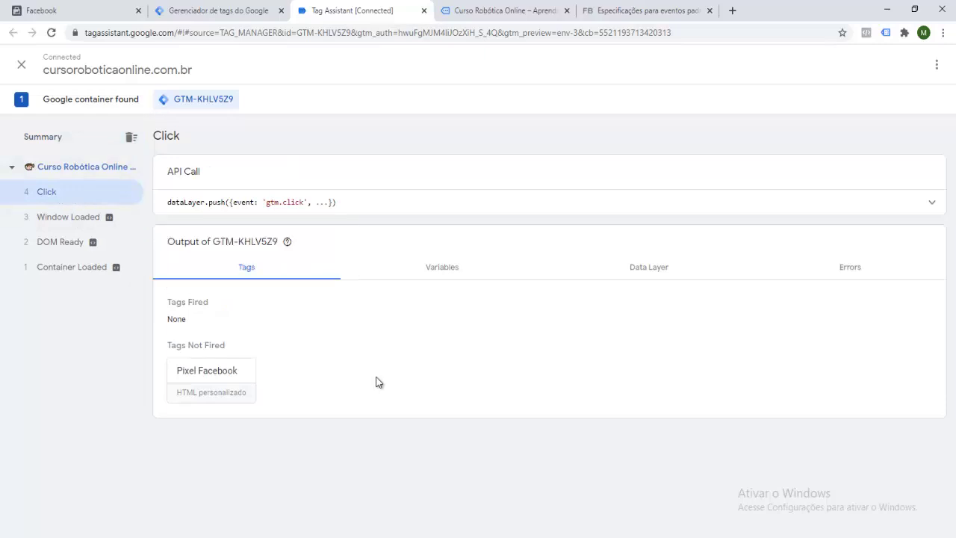
pyautogui.click(449, 275)
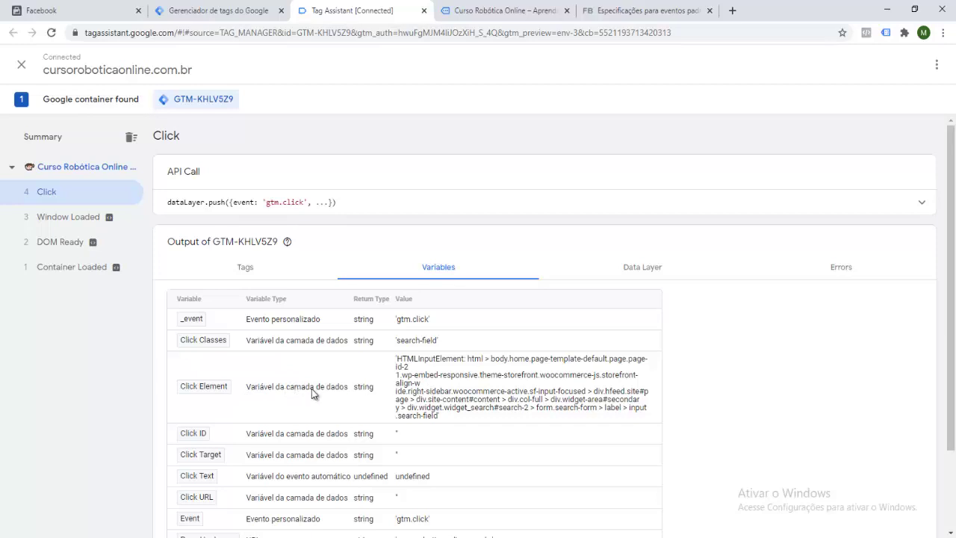
pyautogui.click(77, 170)
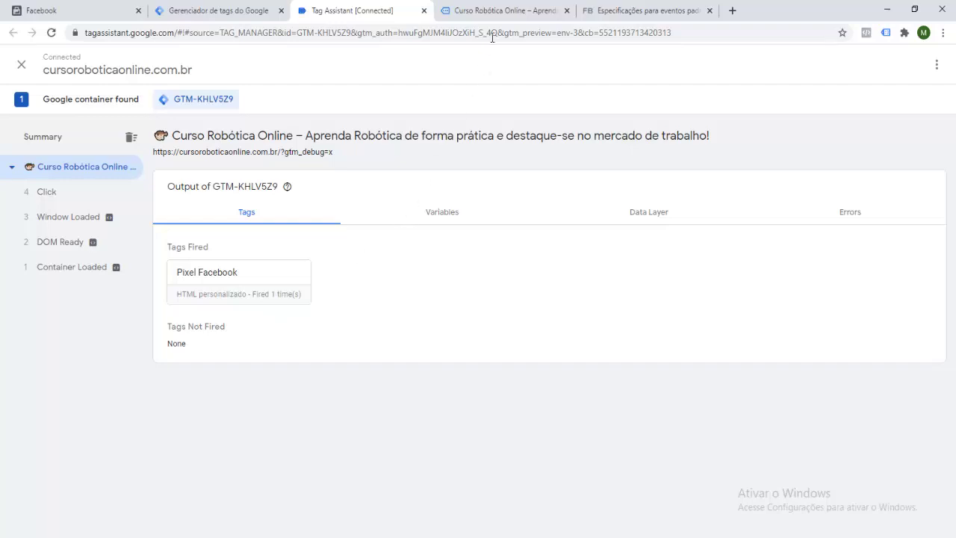
# Load the previewed site's page at cursoroboticaonline.com.br/loja and add the Curso Robótica product to the cart.
pyautogui.click(499, 15)
pyautogui.click(396, 36)
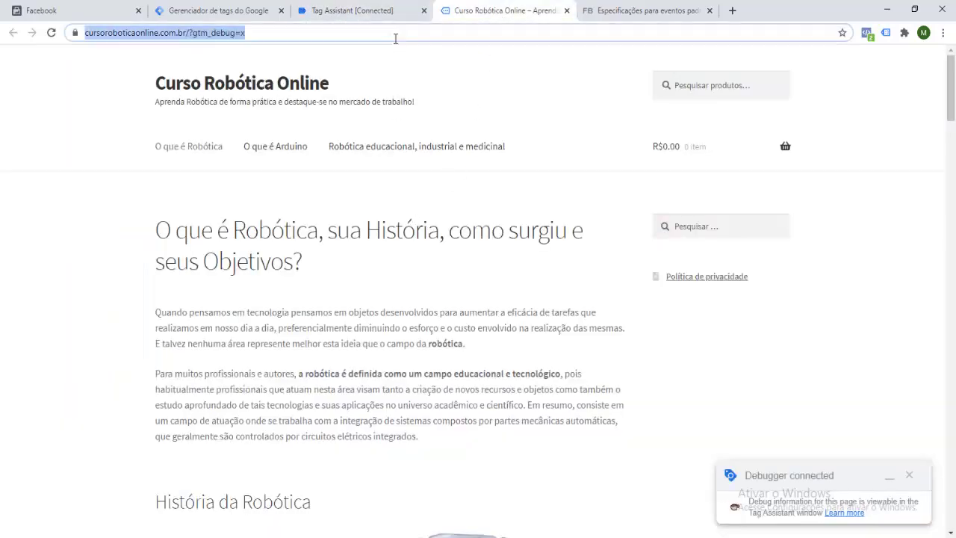
pyautogui.click(397, 38)
pyautogui.press('BackSpace')
pyautogui.press('BackSpace')
pyautogui.press('BackSpace')
pyautogui.press('BackSpace')
pyautogui.press('BackSpace')
pyautogui.press('BackSpace')
pyautogui.press('BackSpace')
pyautogui.press('BackSpace')
pyautogui.press('BackSpace')
pyautogui.press('BackSpace')
pyautogui.press('BackSpace')
pyautogui.press('BackSpace')
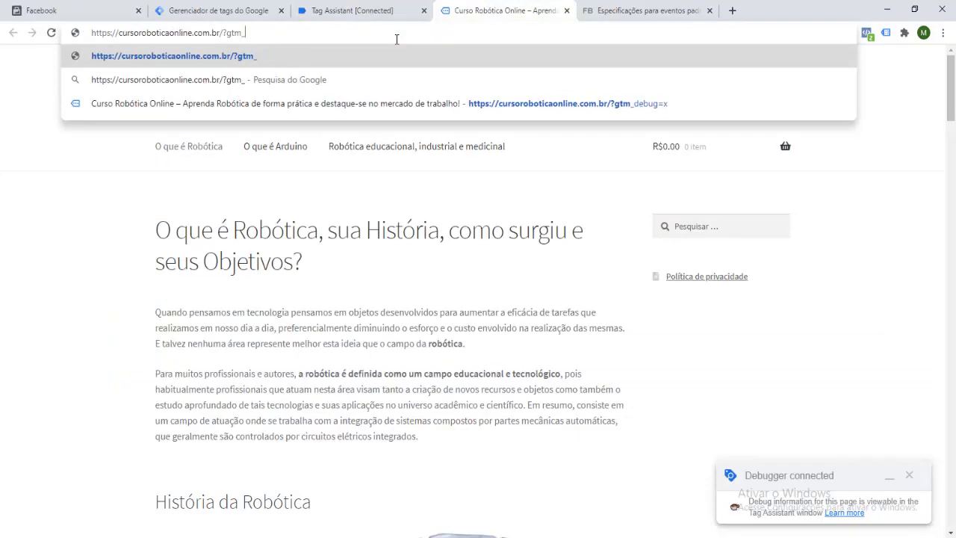
pyautogui.write('loja')
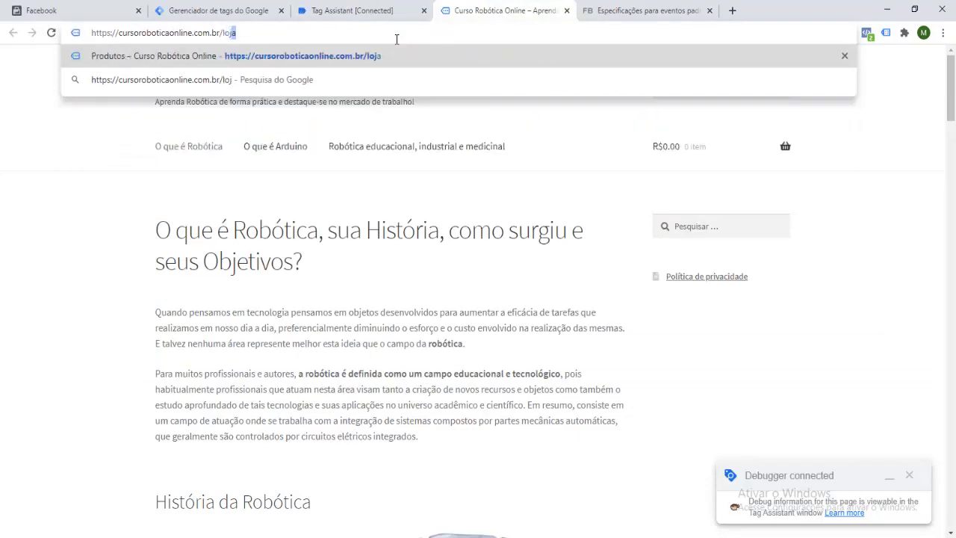
pyautogui.press('Return')
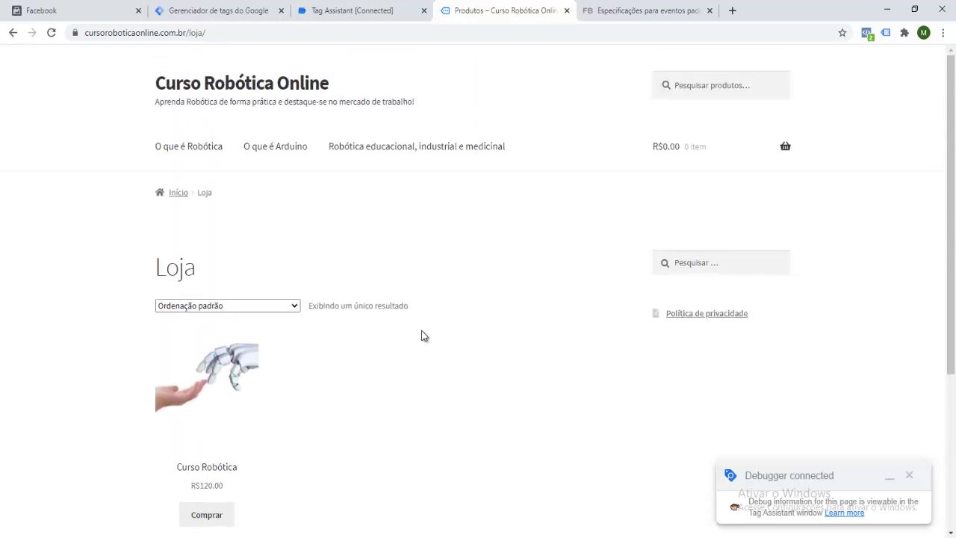
pyautogui.scroll(-1, 422, 331)
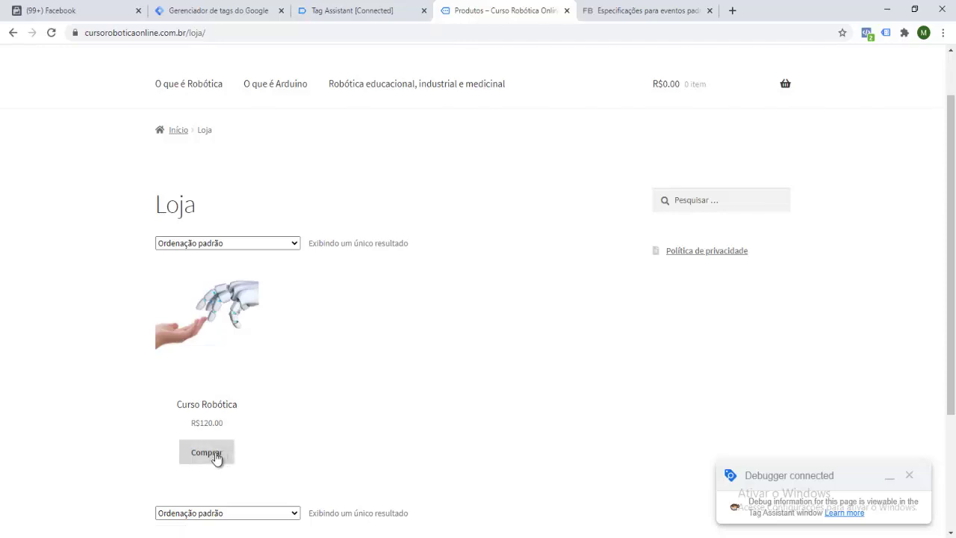
pyautogui.click(215, 457)
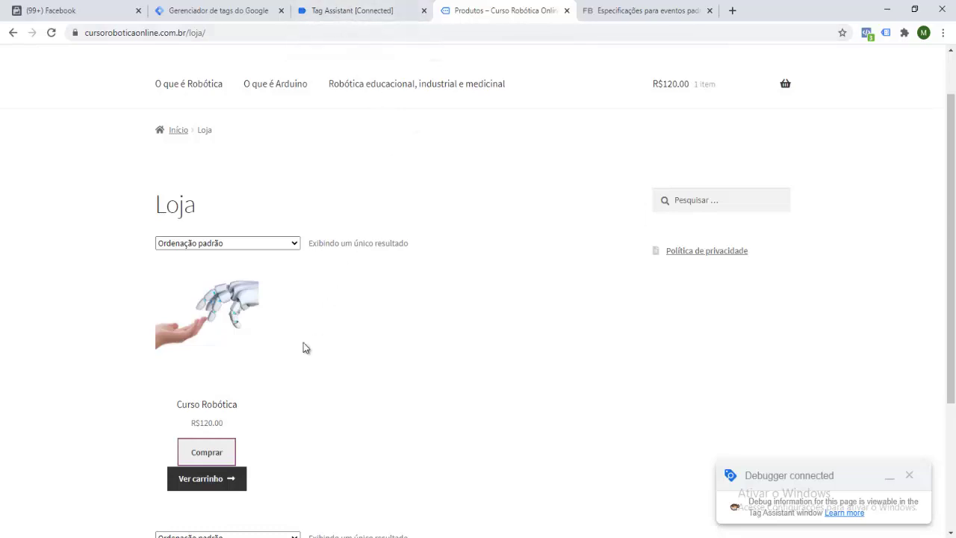
# In Tag Assistant, examine the Produtos page's Click event, checking its tags and the Click Text and Click Classes variables.
pyautogui.click(352, 11)
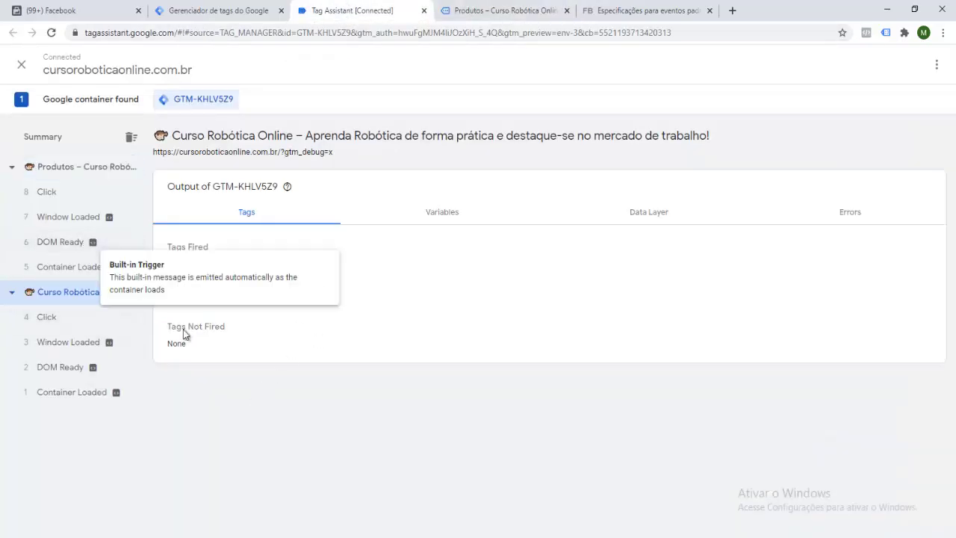
pyautogui.click(74, 168)
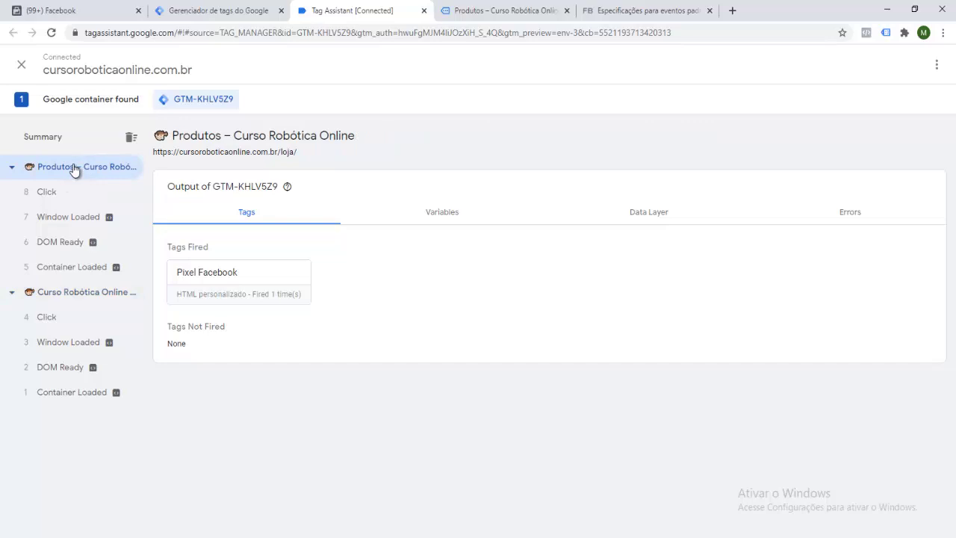
pyautogui.click(65, 195)
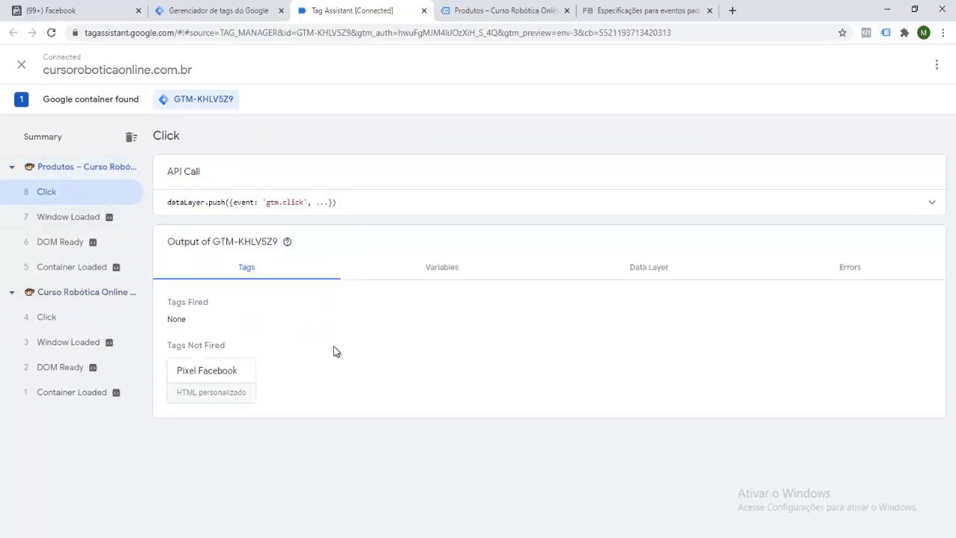
pyautogui.click(444, 273)
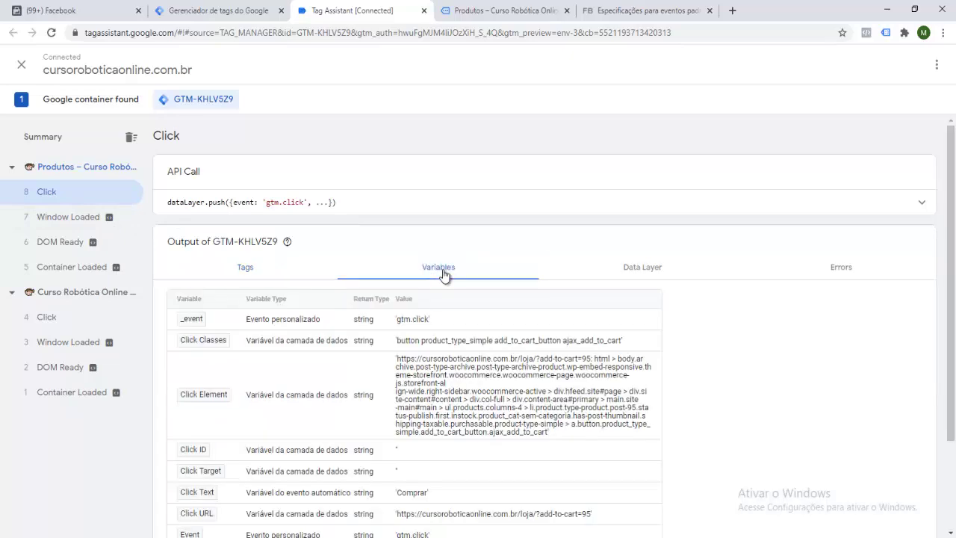
pyautogui.scroll(-2, 346, 385)
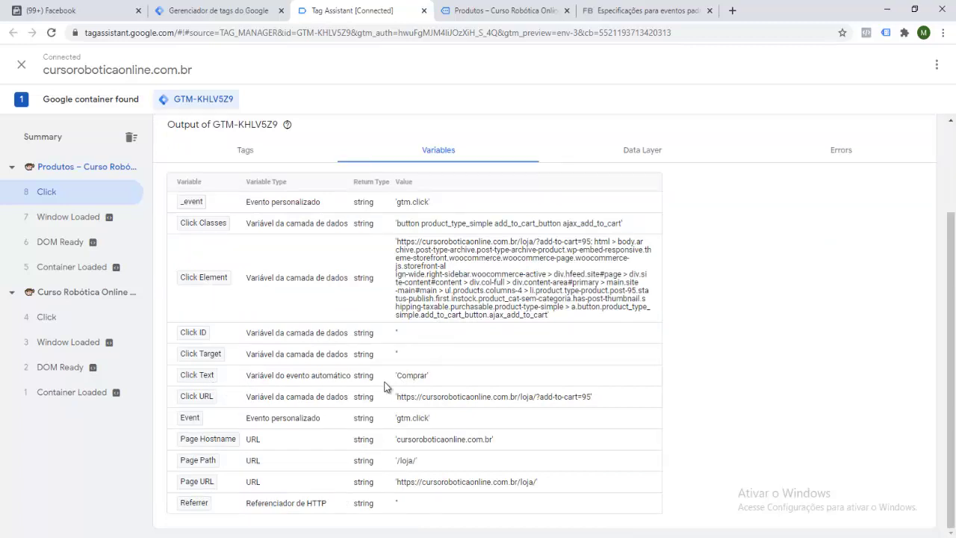
pyautogui.moveTo(398, 377); pyautogui.dragTo(428, 383)
pyautogui.scroll(1, 463, 357)
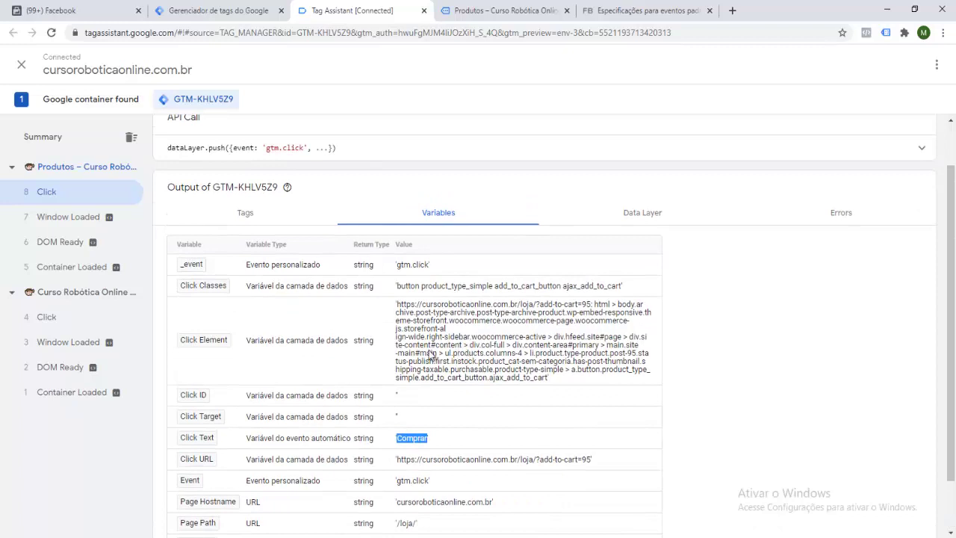
pyautogui.moveTo(397, 291); pyautogui.dragTo(437, 287)
pyautogui.scroll(-1, 457, 261)
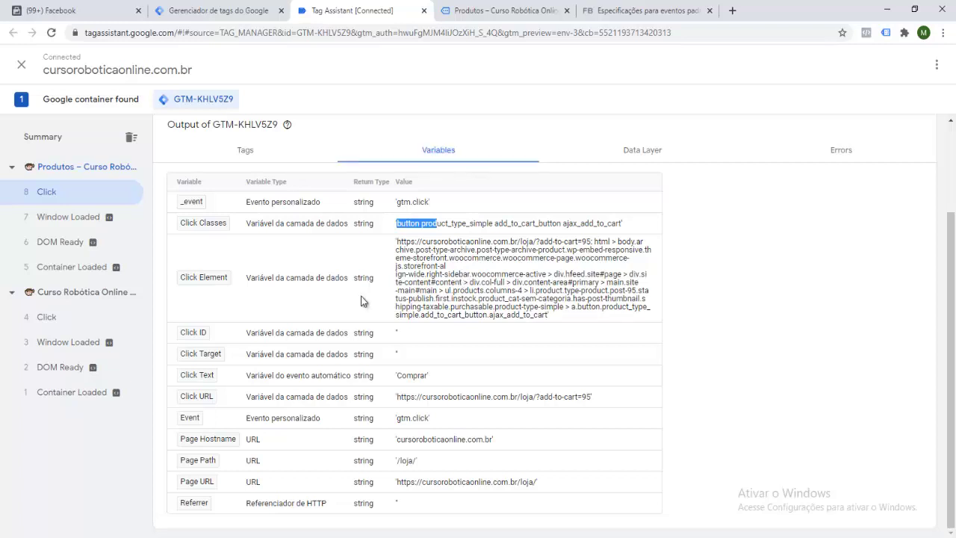
# In Google Tag Manager, open the Pixel Facebook tag and make a copy of it.
pyautogui.click(224, 12)
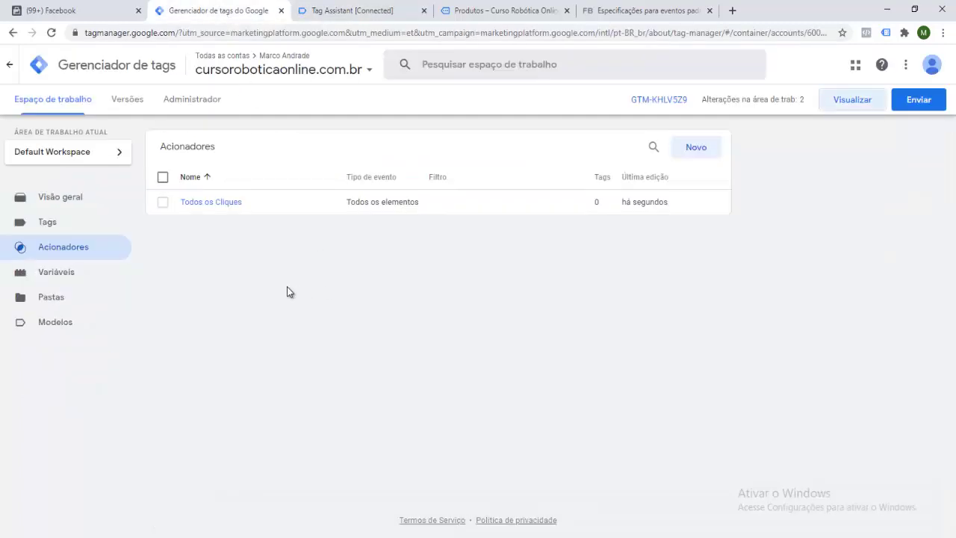
pyautogui.click(55, 226)
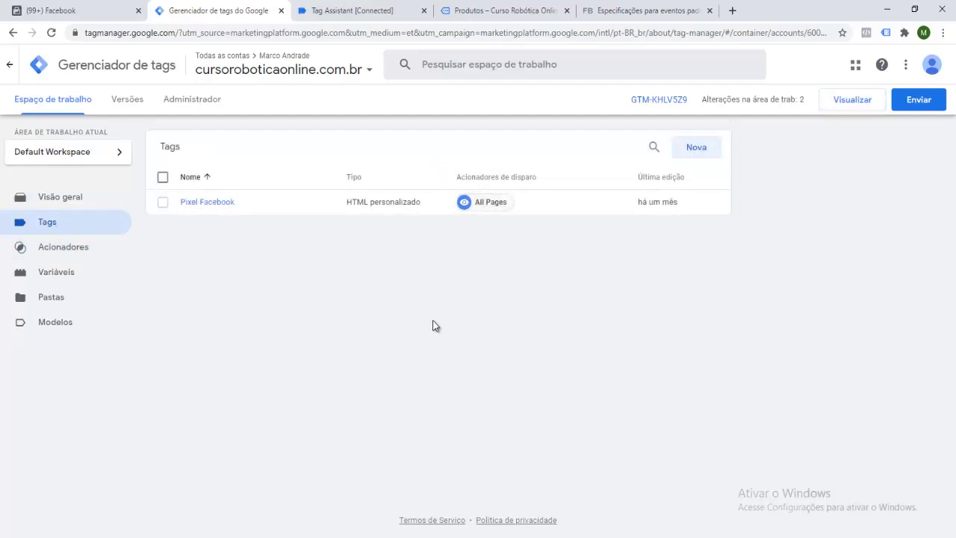
pyautogui.click(215, 209)
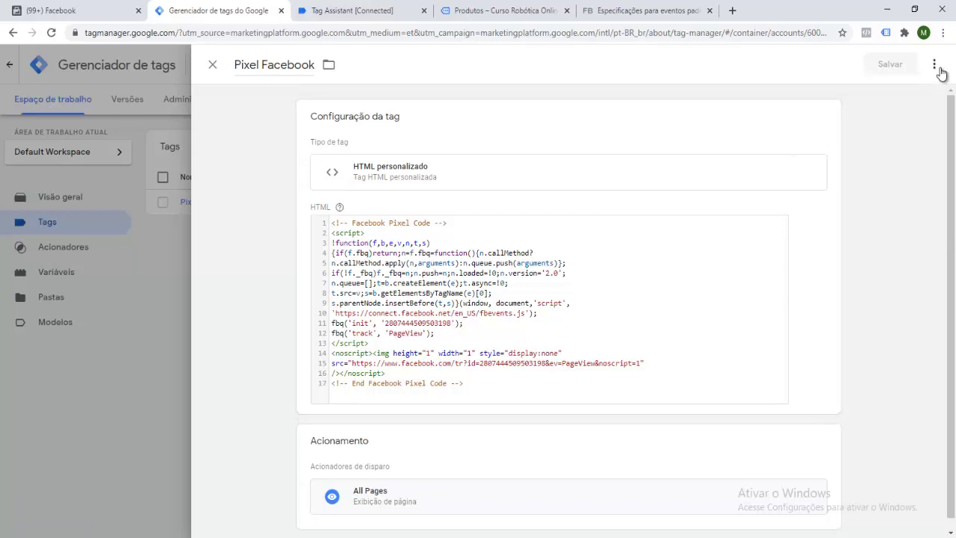
pyautogui.click(934, 64)
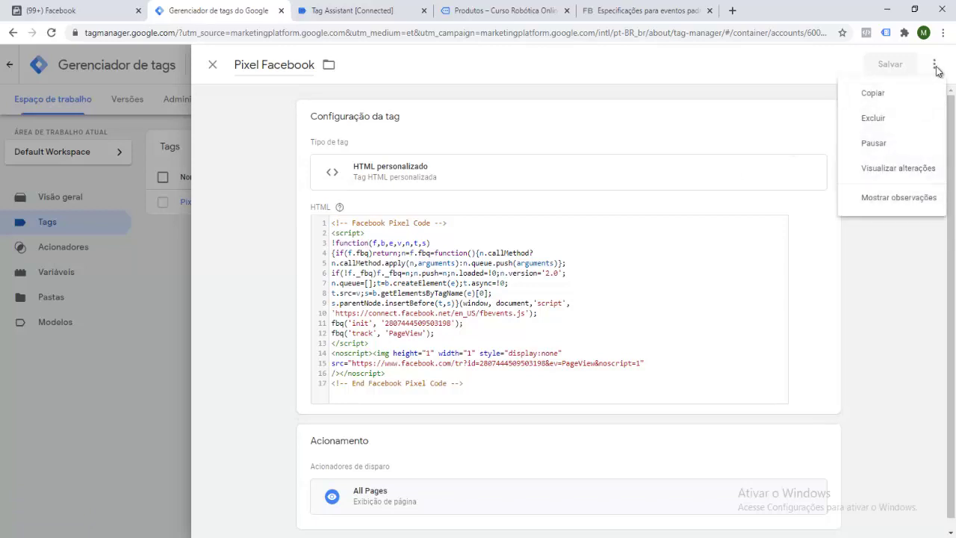
pyautogui.click(894, 99)
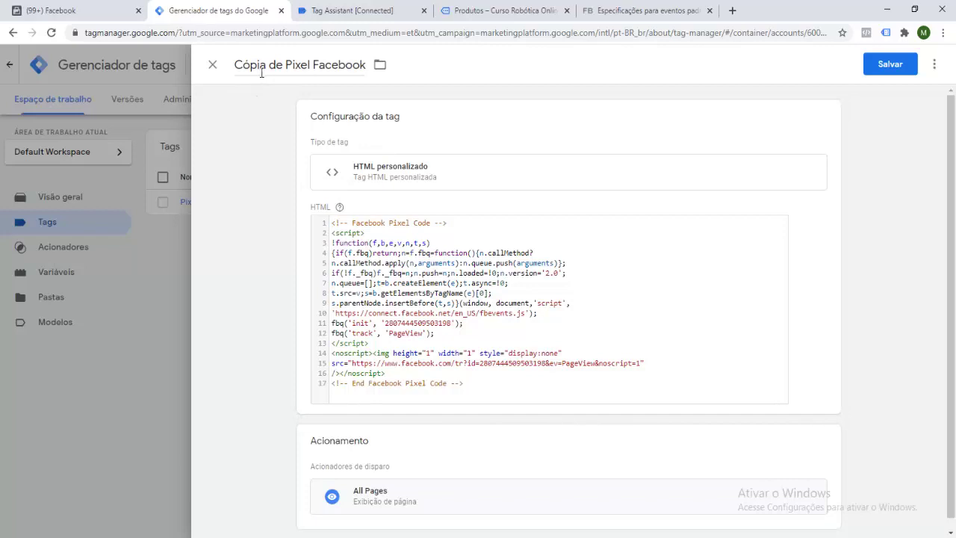
# Rename the copied tag as "Evento Padrão Facebook - Adicionar ao Carrinho".
pyautogui.tripleClick(307, 67)
pyautogui.press('BackSpace')
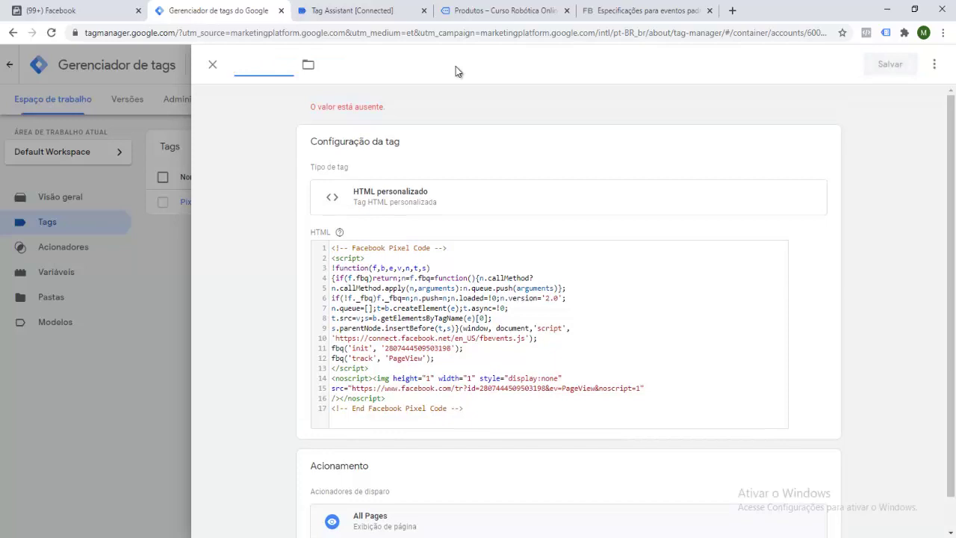
pyautogui.write('Evento Padrão -')
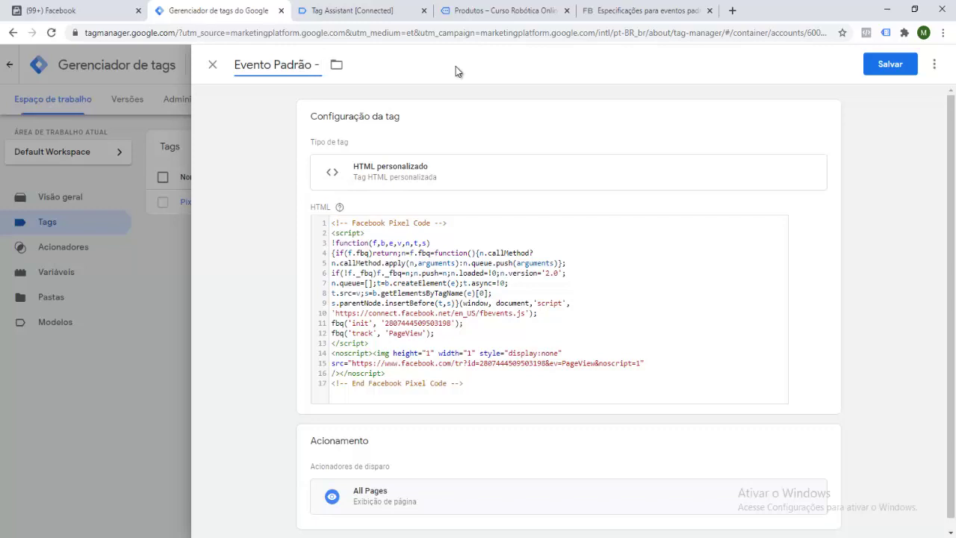
pyautogui.press('BackSpace')
pyautogui.press('BackSpace')
pyautogui.press('BackSpace')
pyautogui.write('Facebook - ')
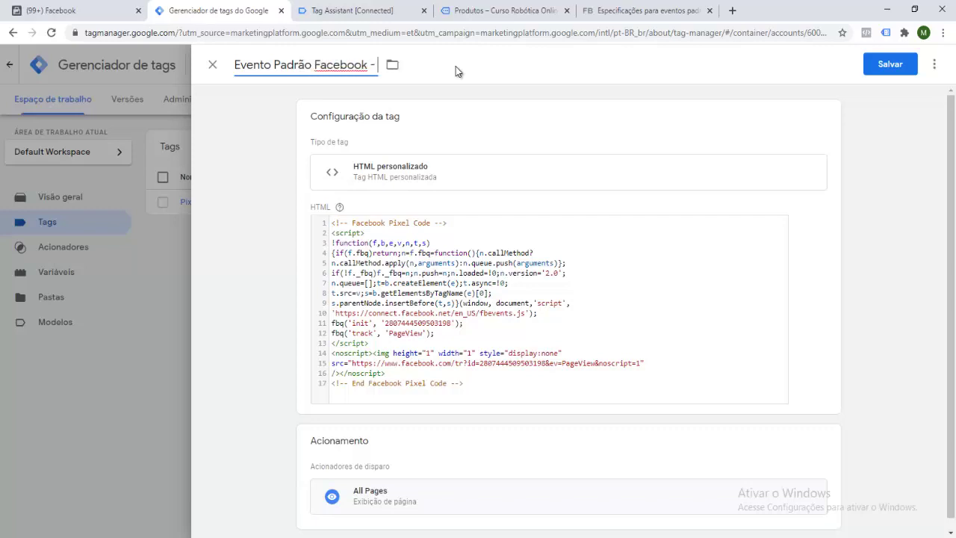
pyautogui.write('Adicionar no')
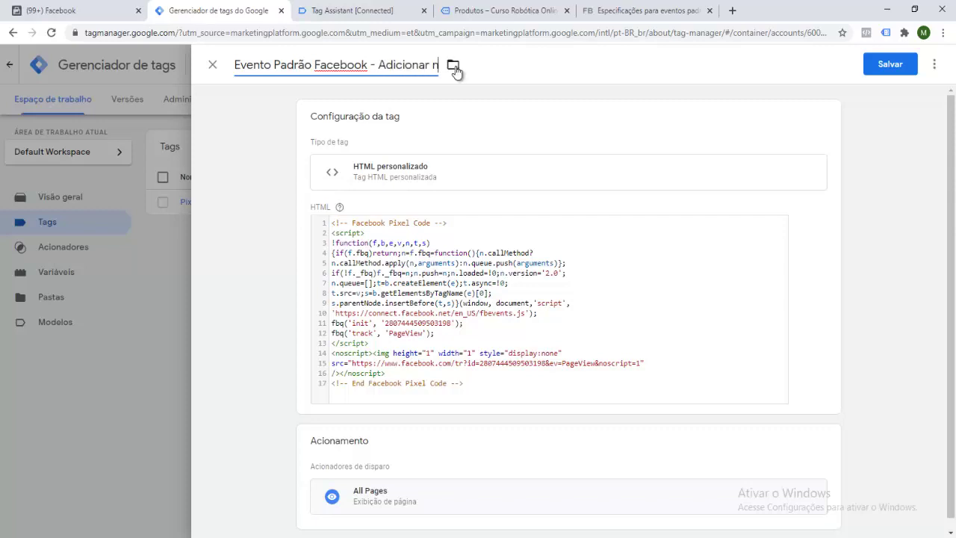
pyautogui.press('BackSpace')
pyautogui.press('BackSpace')
pyautogui.write('ao Carrinho')
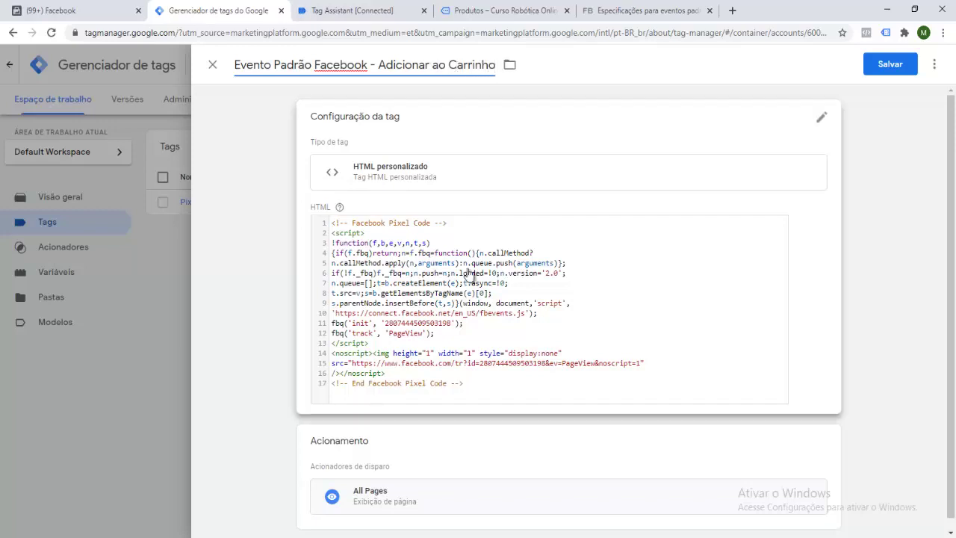
# Strip the tag's HTML down to the script tags and the fbq('track', 'PageView'); line, deleting the comments, base pixel code and noscript block.
pyautogui.click(440, 278)
pyautogui.click(419, 278)
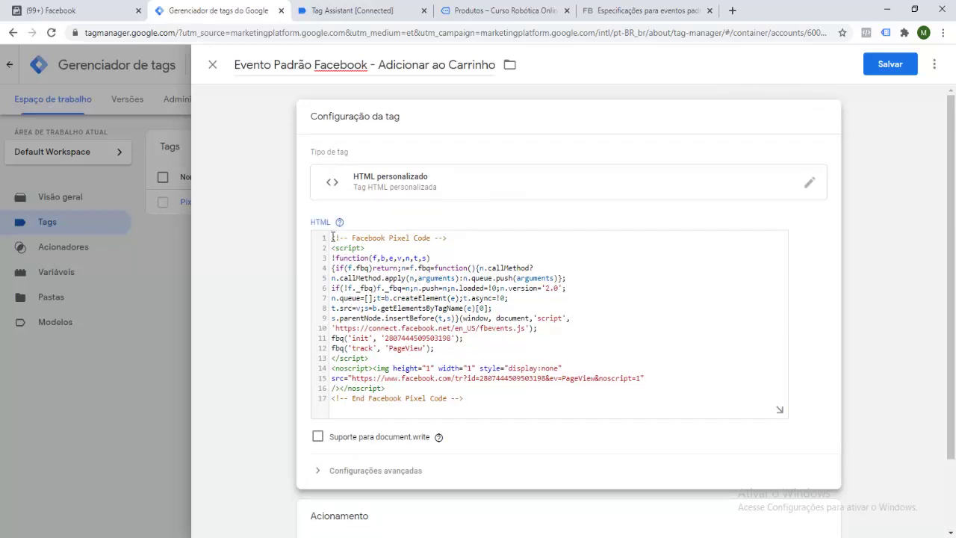
pyautogui.moveTo(333, 238); pyautogui.dragTo(465, 236)
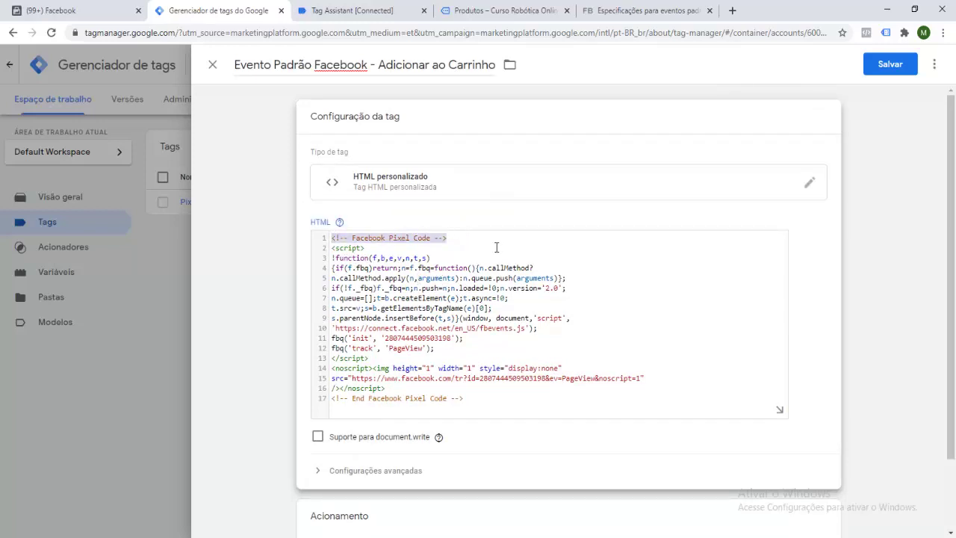
pyautogui.press('Delete')
pyautogui.press('Delete')
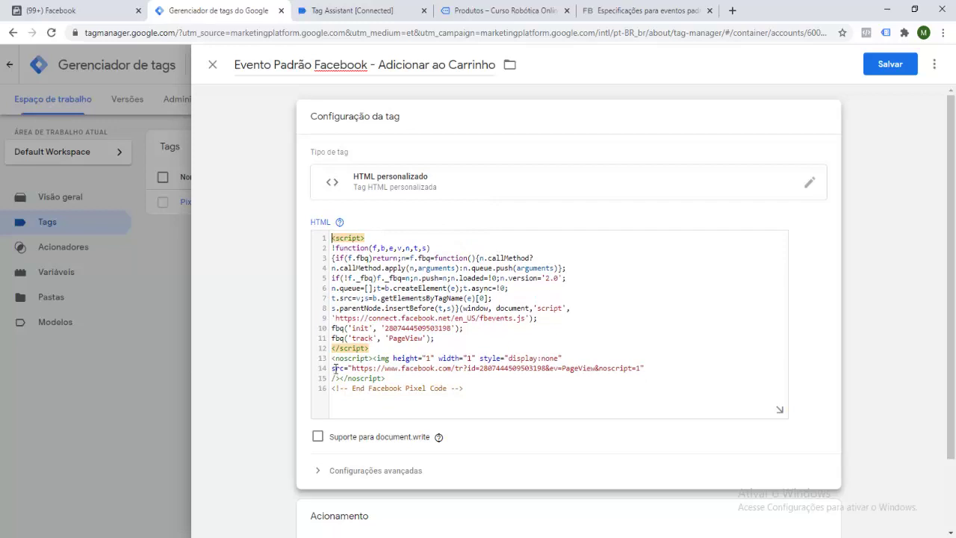
pyautogui.moveTo(332, 357); pyautogui.dragTo(493, 407)
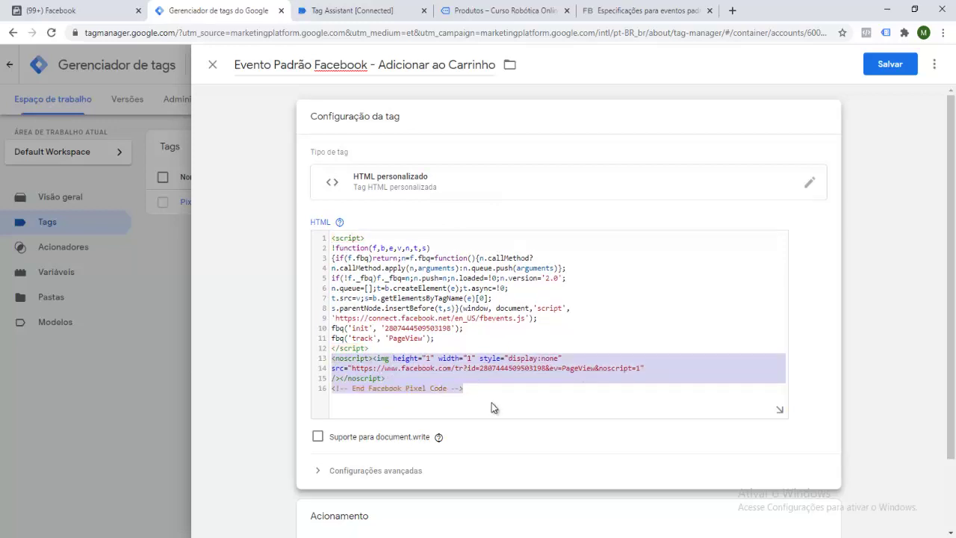
pyautogui.press('Delete')
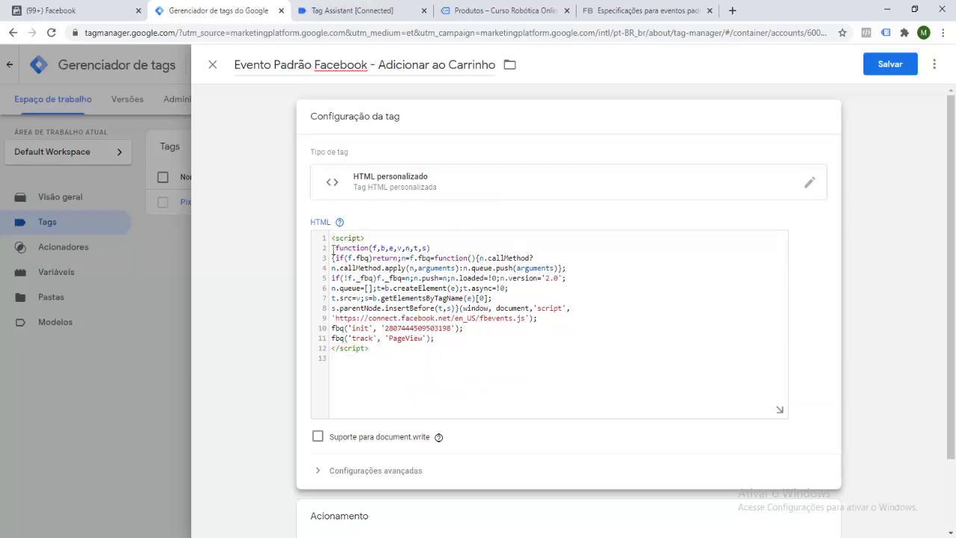
pyautogui.moveTo(333, 250); pyautogui.dragTo(474, 328)
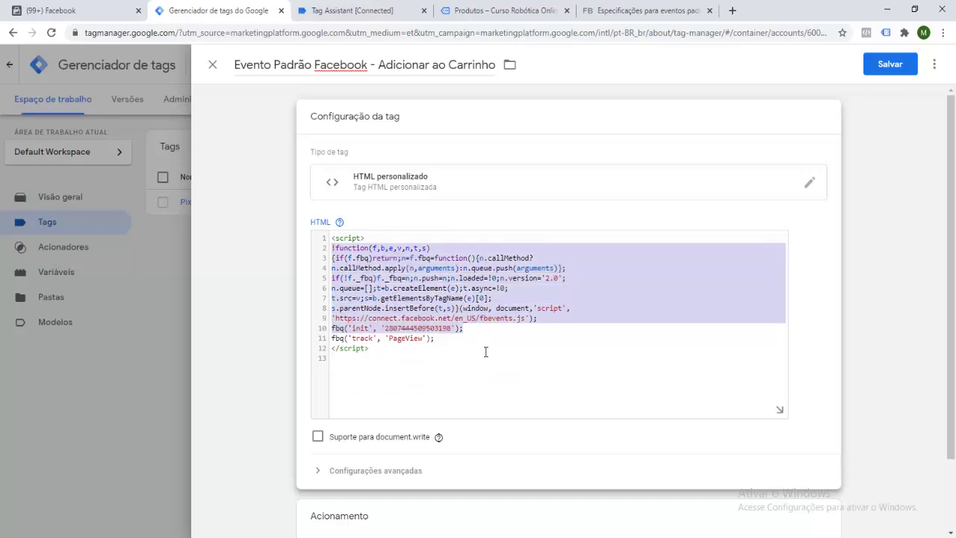
pyautogui.press('Delete')
pyautogui.press('Delete')
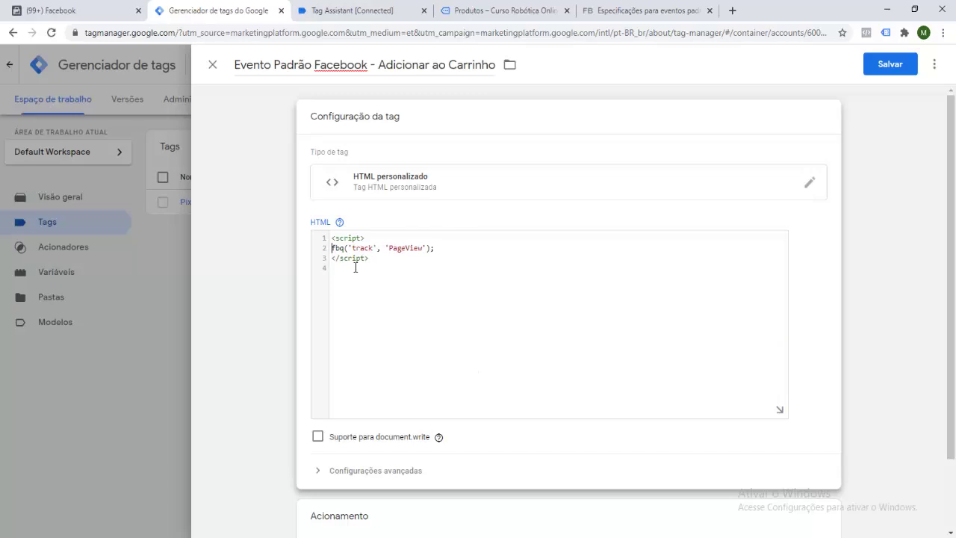
# Copy the AddToCart event name from Facebook's standard events table and replace PageView with it in the tag's fbq track call.
pyautogui.moveTo(389, 248); pyautogui.dragTo(425, 251)
pyautogui.click(601, 11)
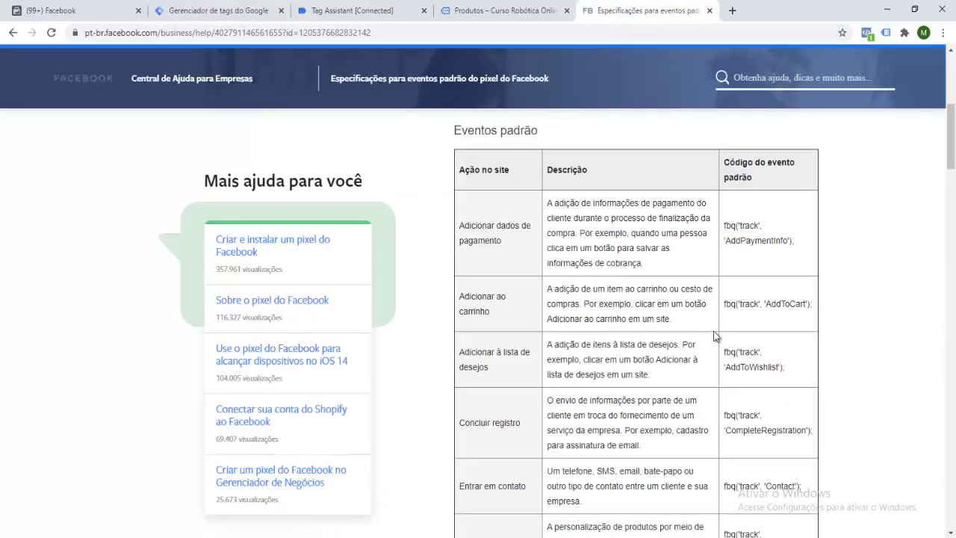
pyautogui.scroll(-2, 742, 329)
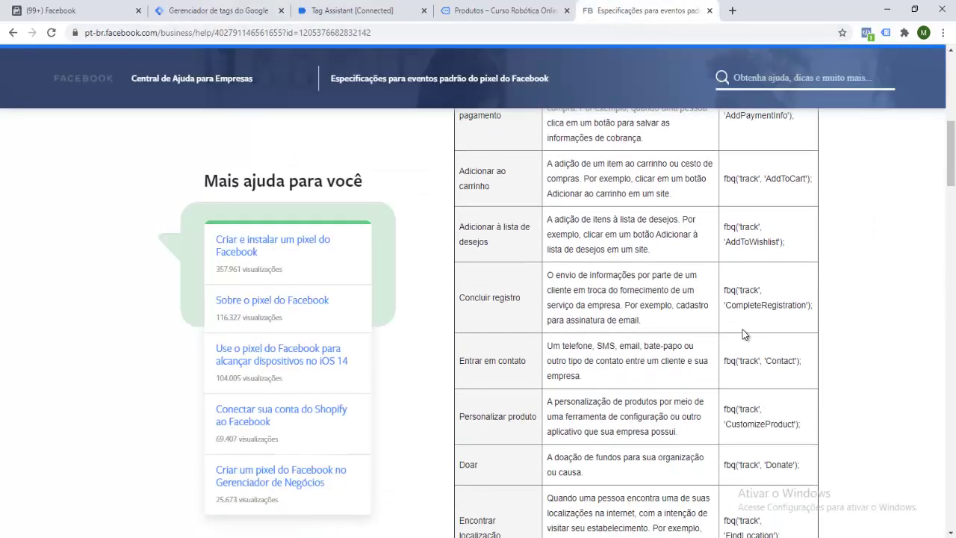
pyautogui.scroll(1, 742, 330)
pyautogui.scroll(1, 743, 329)
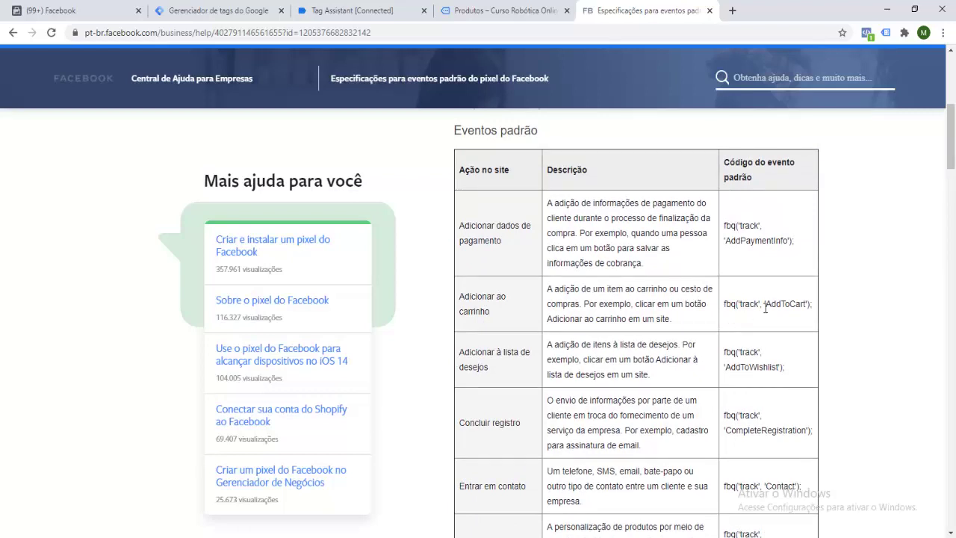
pyautogui.moveTo(766, 307); pyautogui.dragTo(806, 308)
pyautogui.click(235, 13)
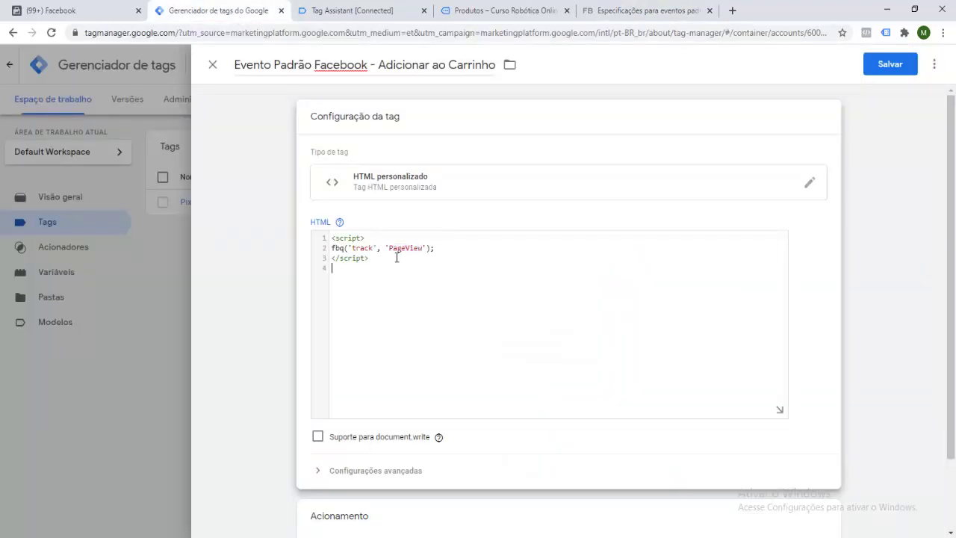
pyautogui.moveTo(389, 248); pyautogui.dragTo(423, 248)
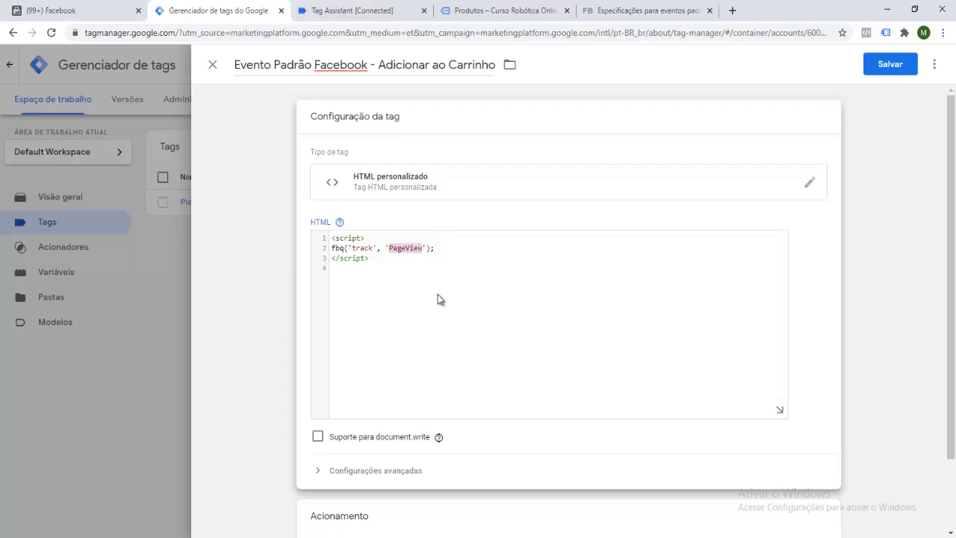
pyautogui.press('BackSpace')
pyautogui.hotkey('ctrl', 'v')
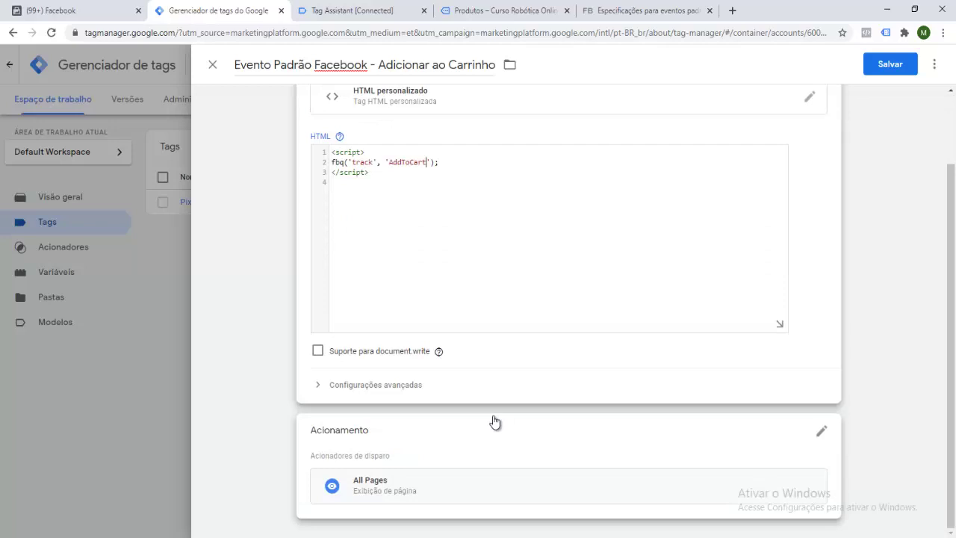
# In the tag's advanced sequencing settings, have the Pixel Facebook tag fire before Evento Padrão Facebook - Adicionar ao Carrinho.
pyautogui.click(411, 387)
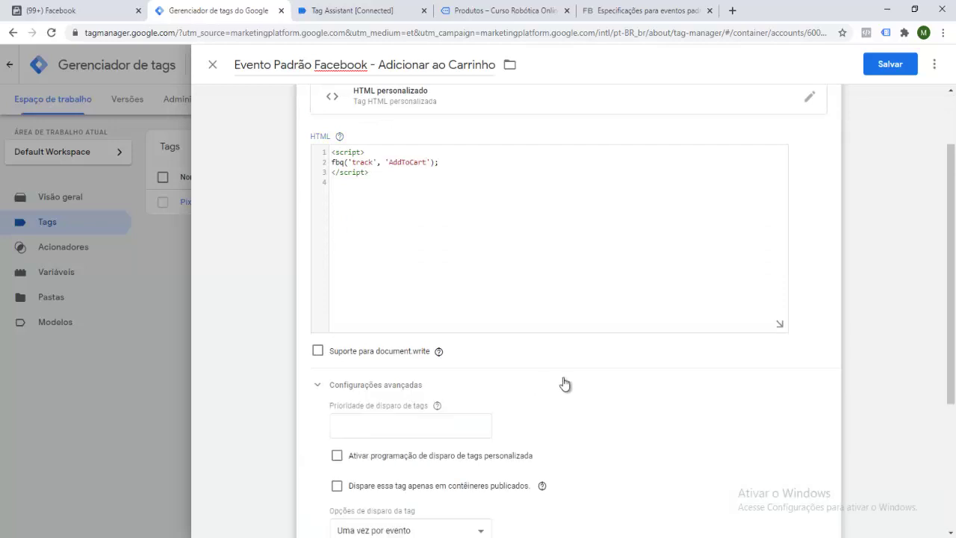
pyautogui.scroll(-2, 567, 380)
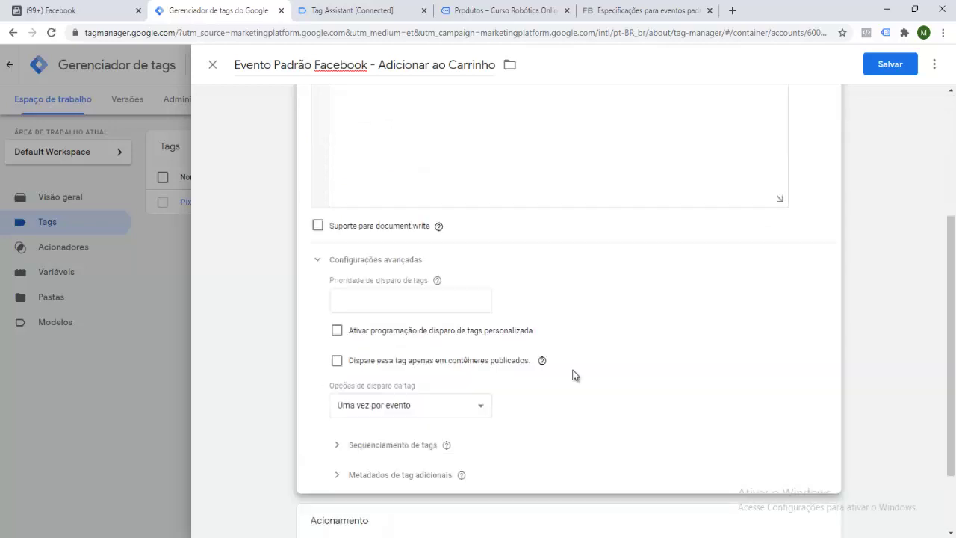
pyautogui.click(427, 446)
pyautogui.scroll(-1, 543, 359)
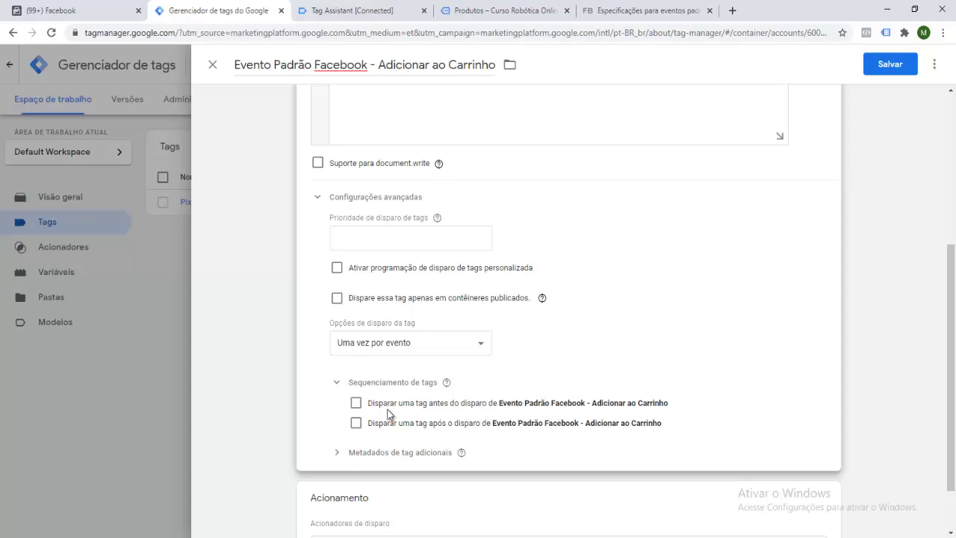
pyautogui.click(357, 404)
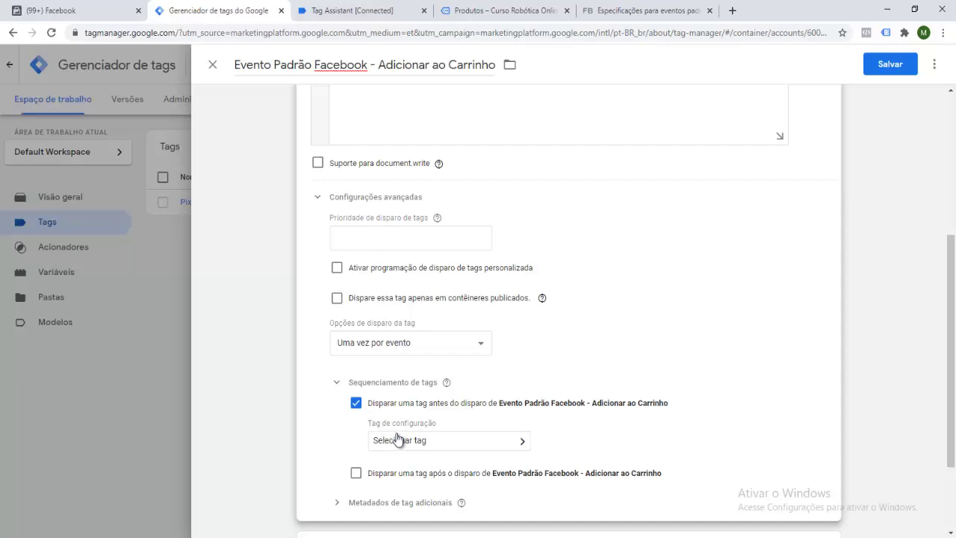
pyautogui.click(427, 445)
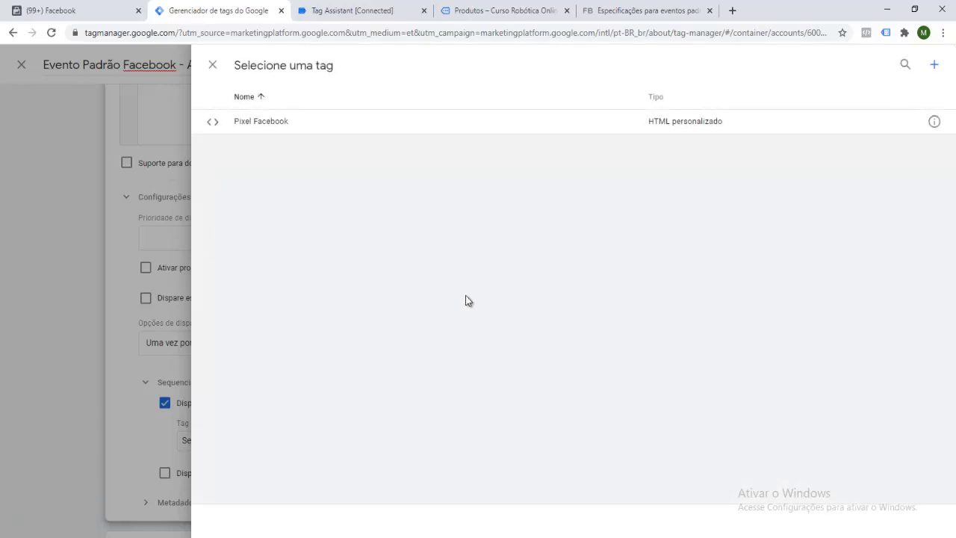
pyautogui.click(270, 129)
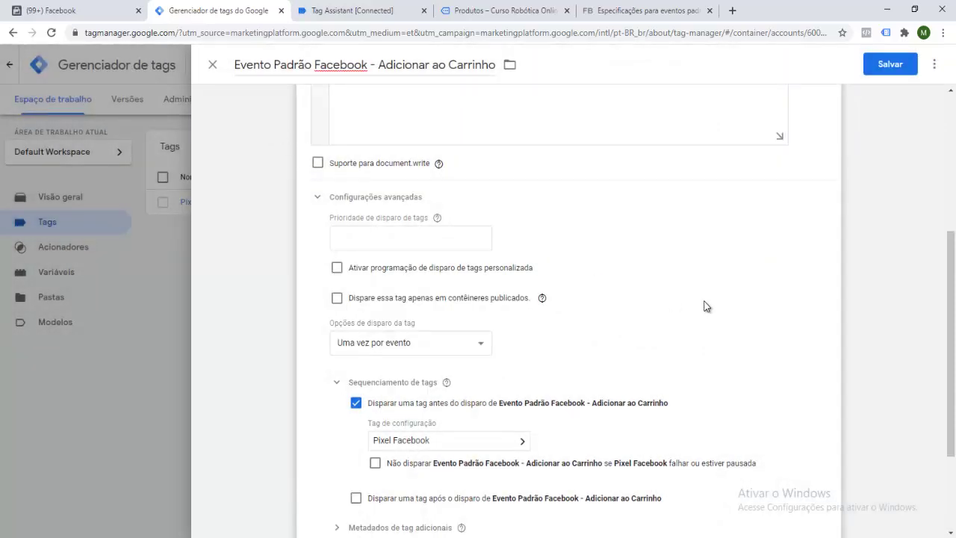
# Remove the All Pages firing trigger from the AddToCart tag.
pyautogui.scroll(-1, 702, 304)
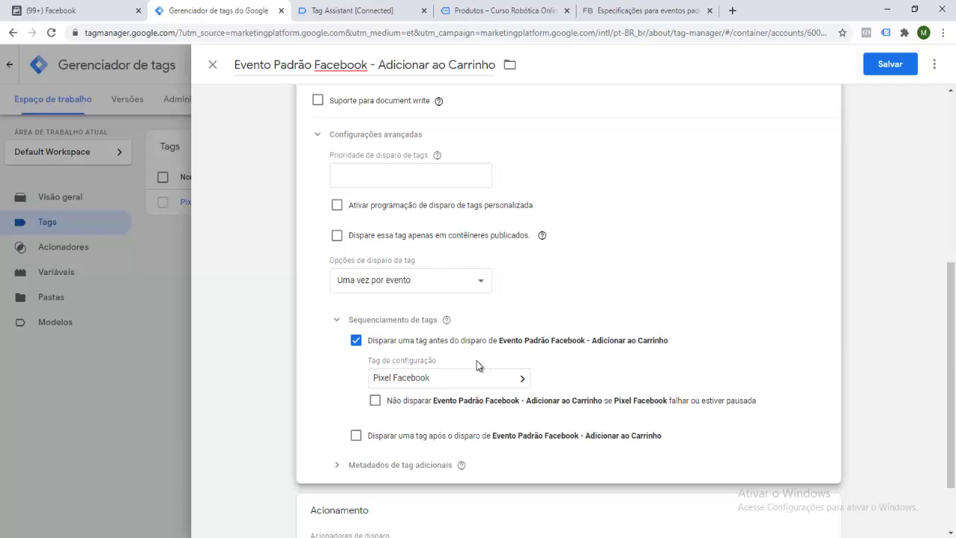
pyautogui.scroll(-1, 477, 361)
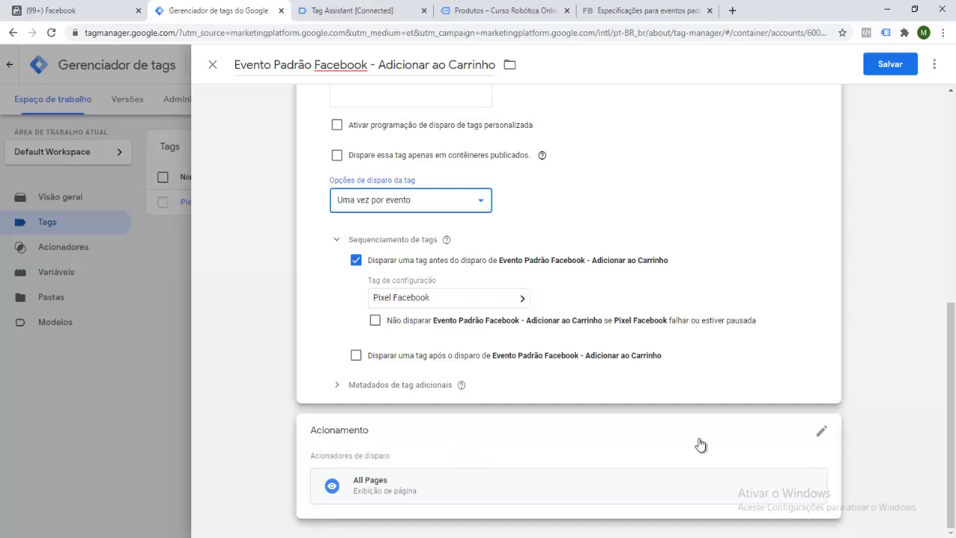
pyautogui.click(822, 432)
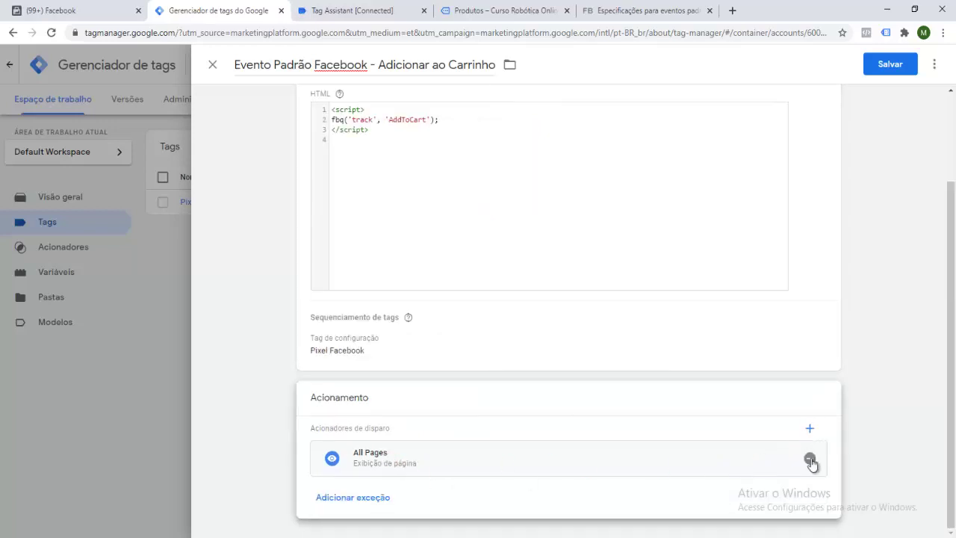
pyautogui.click(810, 458)
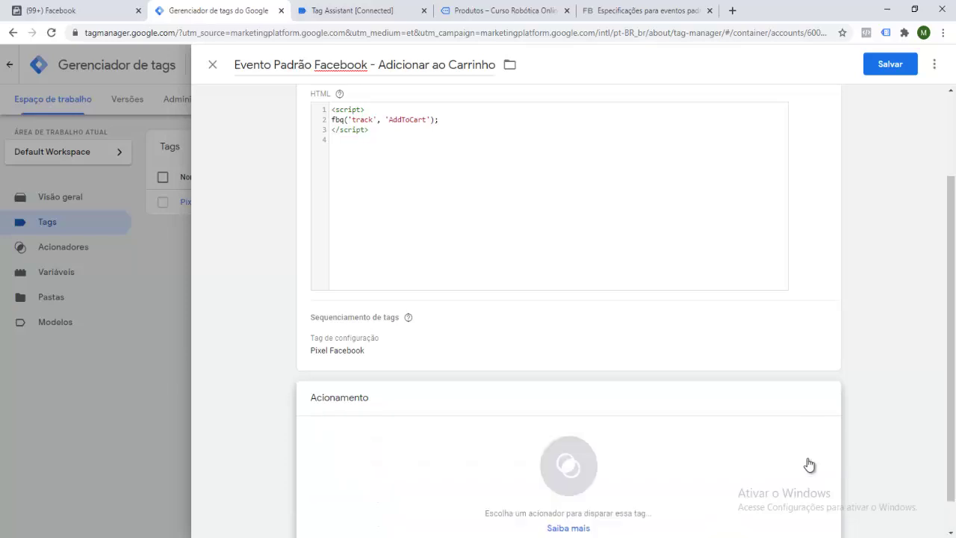
# Create a new firing trigger for the tag and name it "Clique no Botão Adicionar ao Carrinho".
pyautogui.click(569, 429)
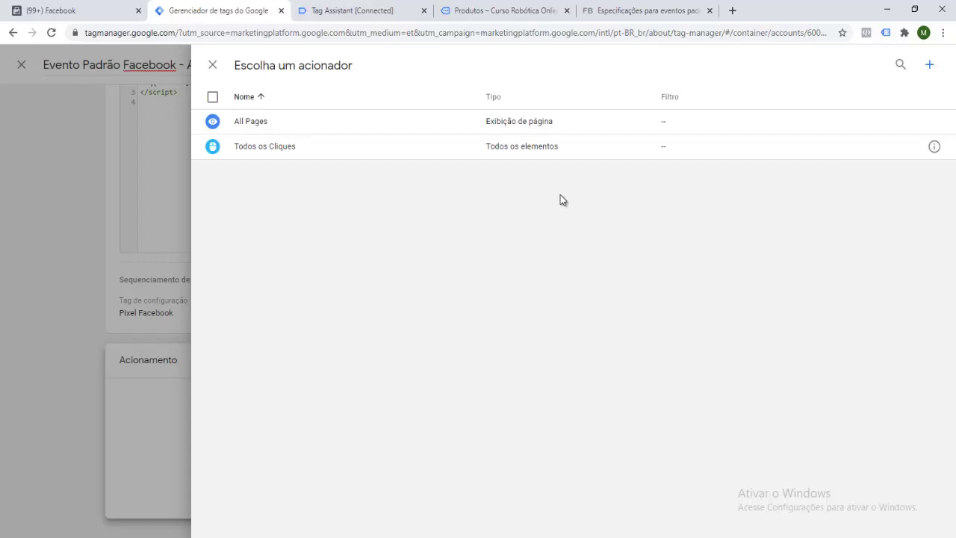
pyautogui.click(930, 67)
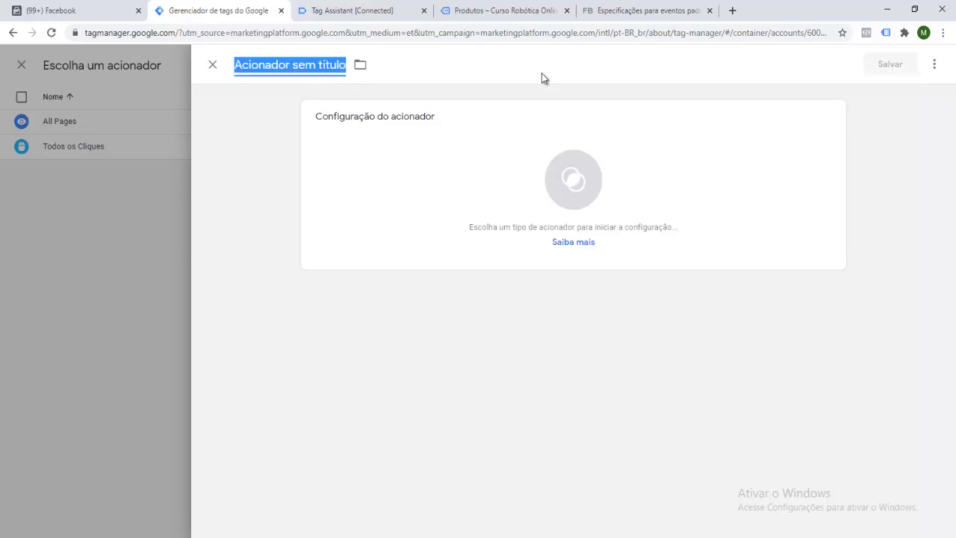
pyautogui.press('BackSpace')
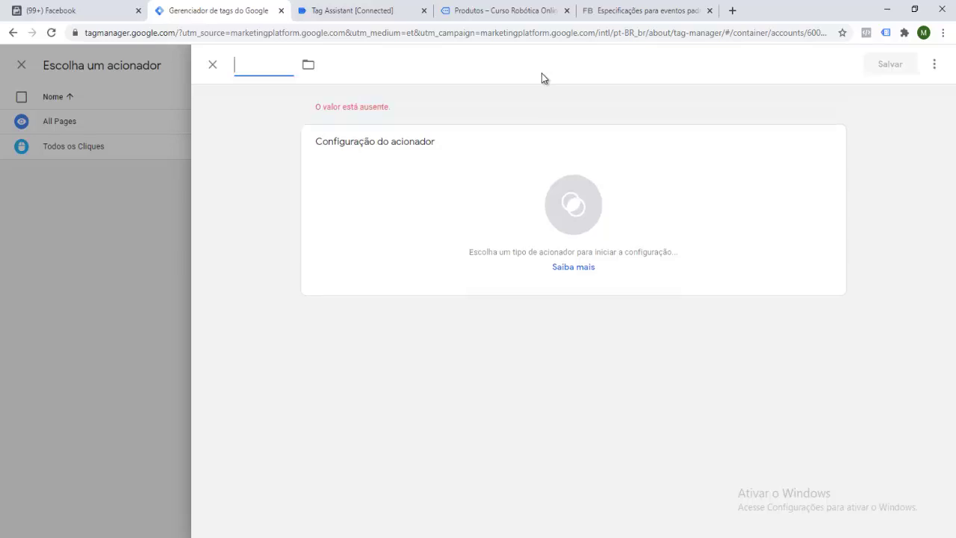
pyautogui.write('Clique no Bo')
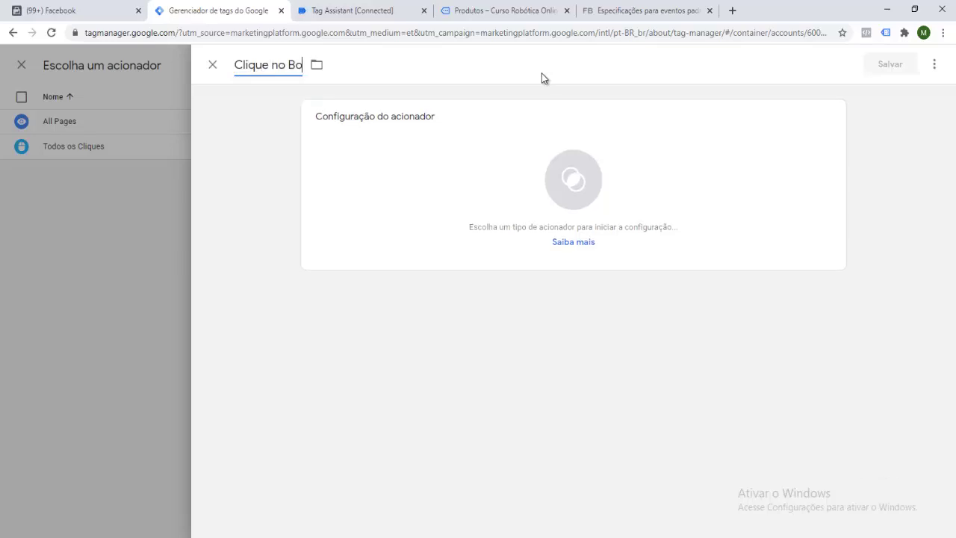
pyautogui.write('tão Adici')
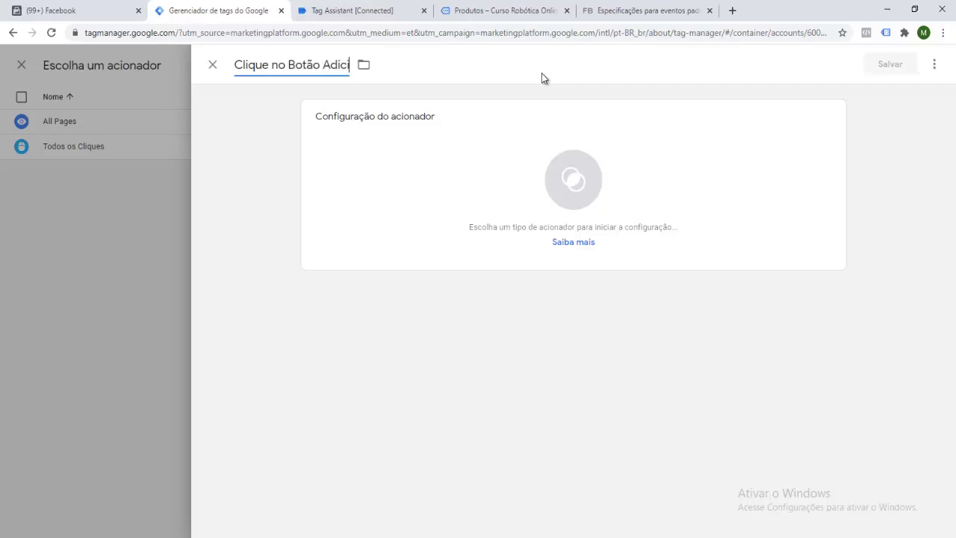
pyautogui.write('onar no')
pyautogui.press('BackSpace')
pyautogui.press('BackSpace')
pyautogui.write('ao')
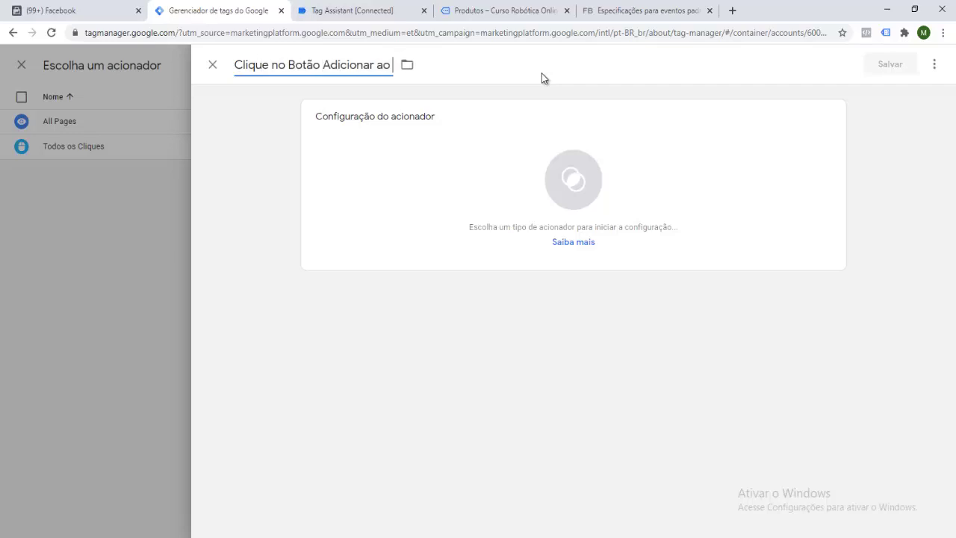
pyautogui.write(' Carrinho')
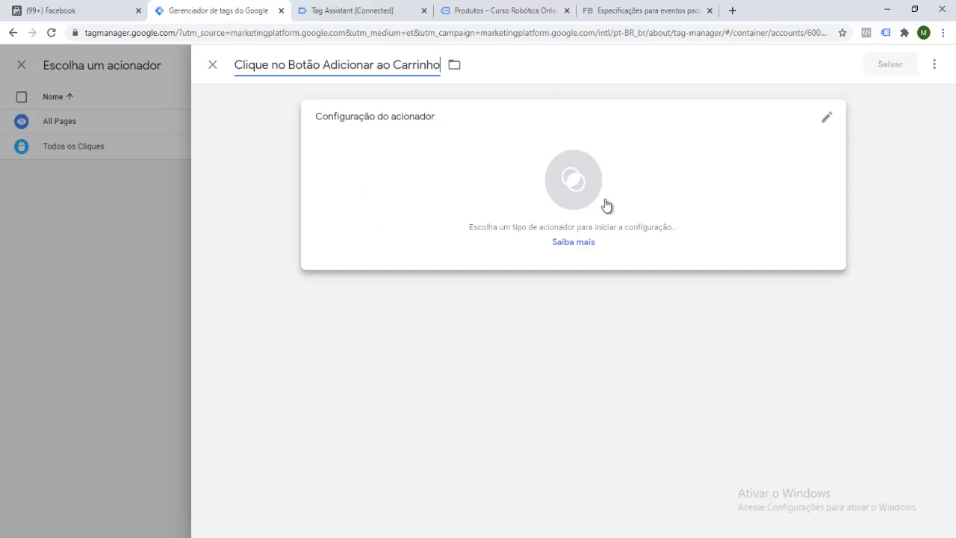
# Set the trigger type to Clique - Todos os elementos and have it fire on Alguns cliques only.
pyautogui.click(580, 186)
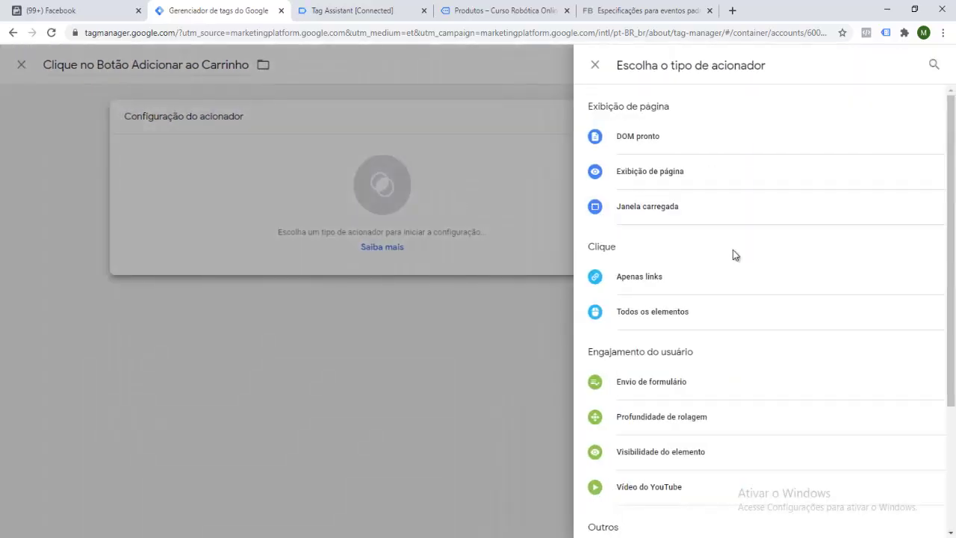
pyautogui.click(656, 316)
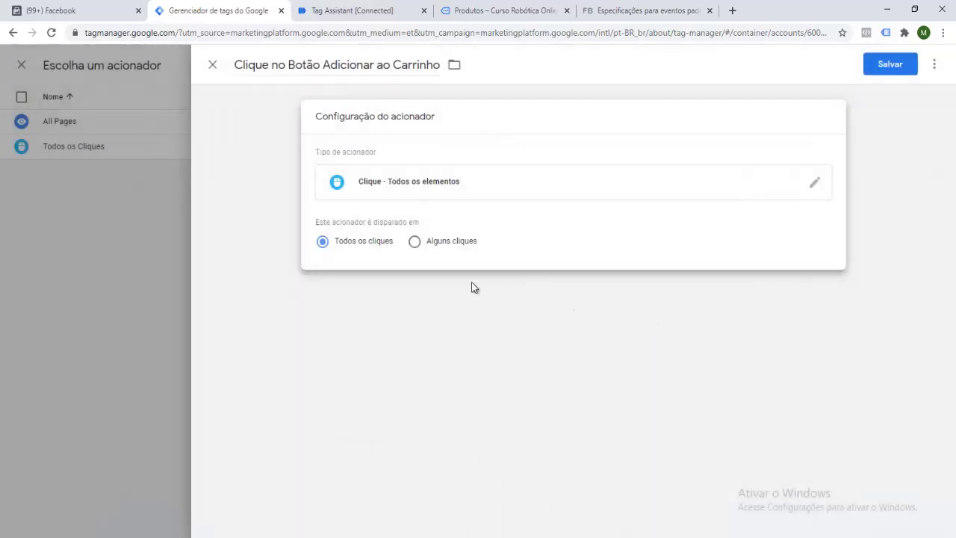
pyautogui.click(415, 244)
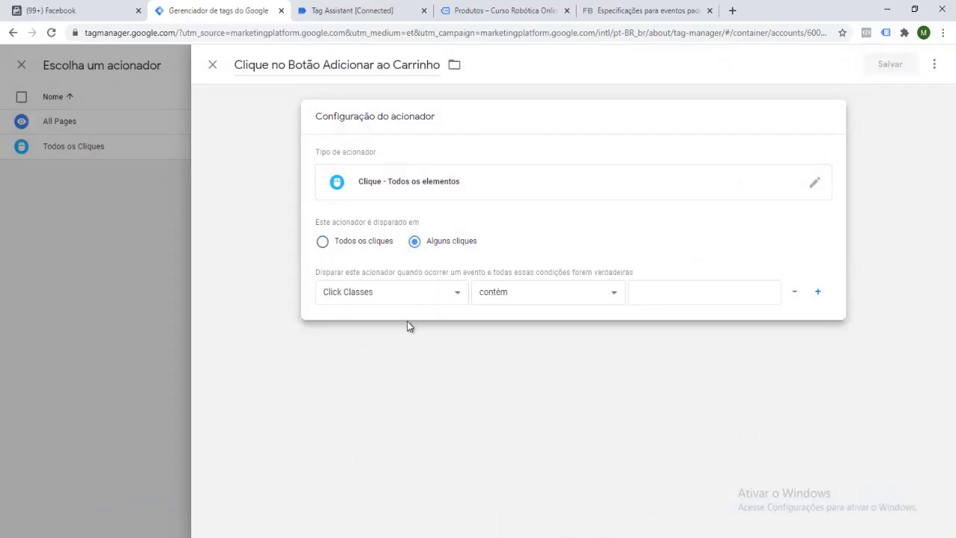
# In Tag Assistant, copy the full Click Classes value recorded for the Comprar button click.
pyautogui.click(425, 292)
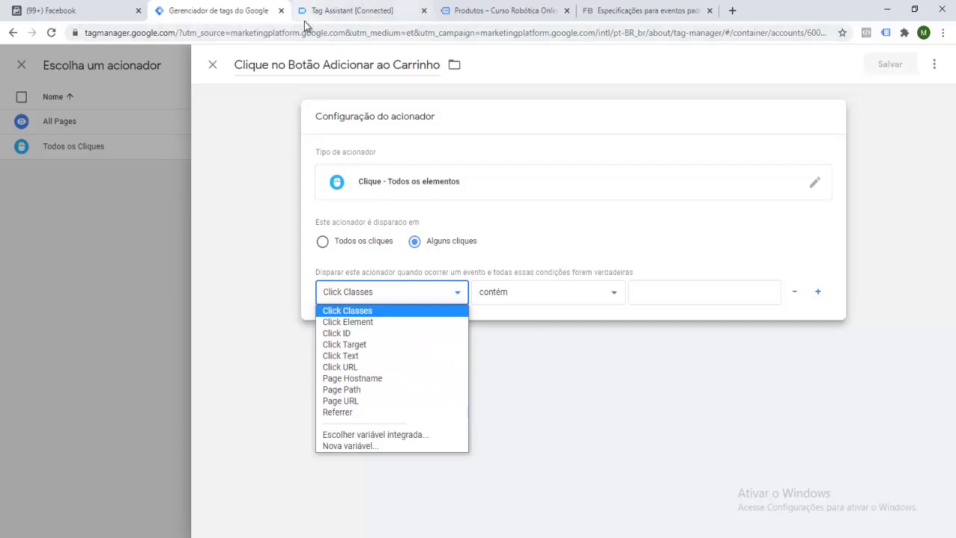
pyautogui.click(333, 22)
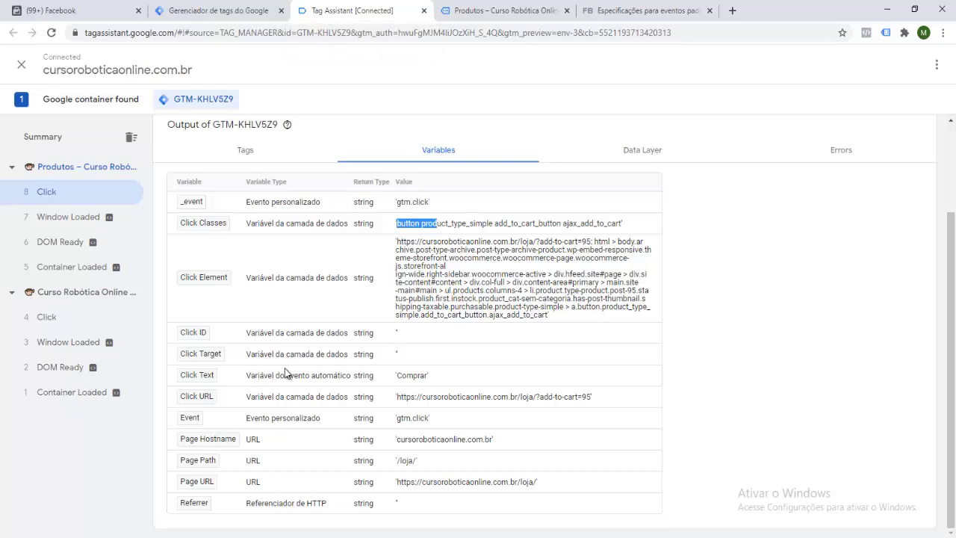
pyautogui.click(448, 228)
pyautogui.moveTo(397, 224); pyautogui.dragTo(623, 224)
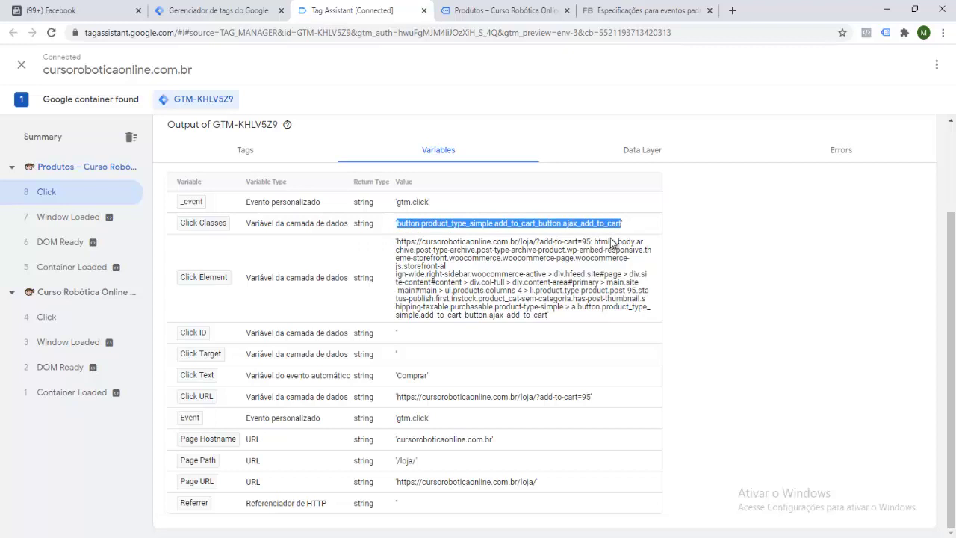
# Back in Tag Manager, set the condition to Click Classes "é igual a" button product_type_simple add_to_cart_button ajax_add_to_cart and save the trigger.
pyautogui.click(249, 14)
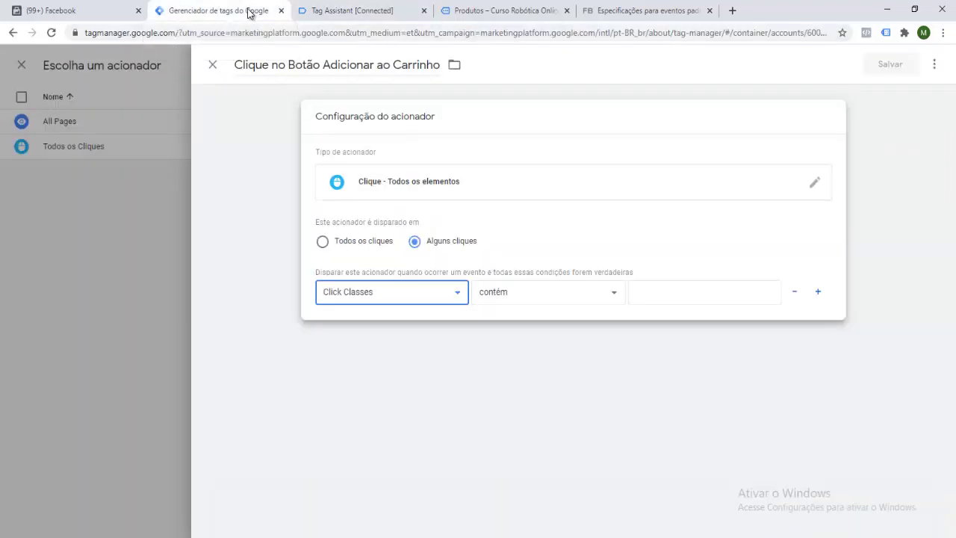
pyautogui.click(363, 294)
pyautogui.click(363, 294)
pyautogui.click(363, 294)
pyautogui.click(360, 298)
pyautogui.click(514, 300)
pyautogui.click(515, 311)
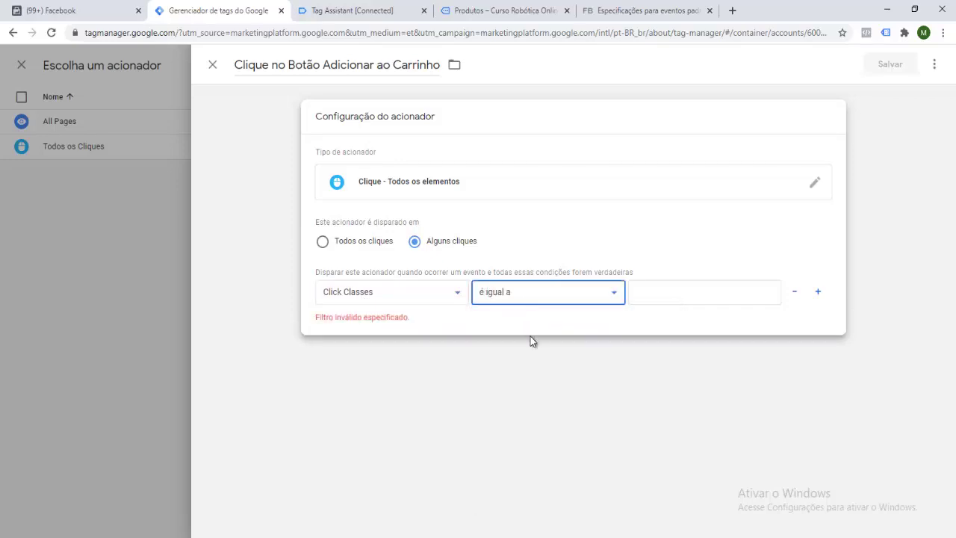
pyautogui.click(674, 306)
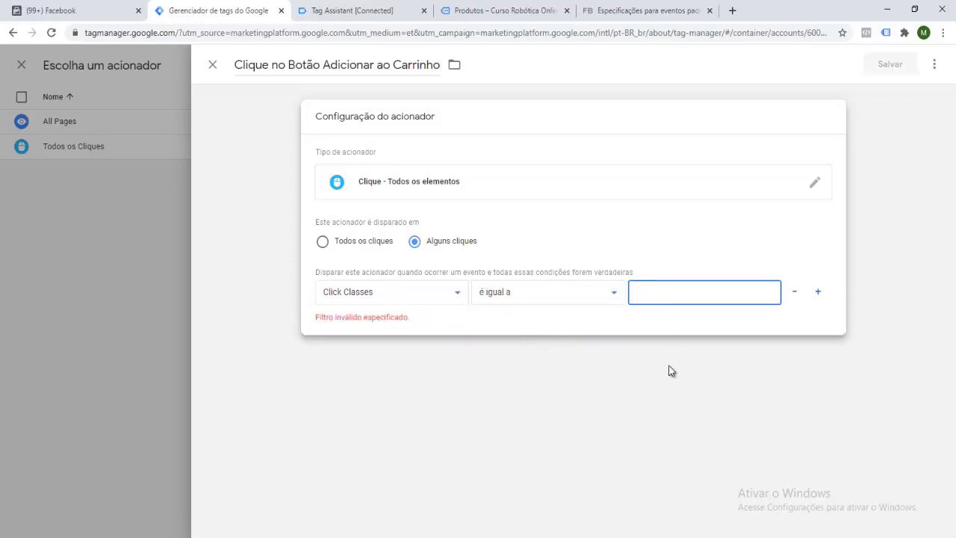
pyautogui.write('add_to_cart_button ajax_add_to_cart')
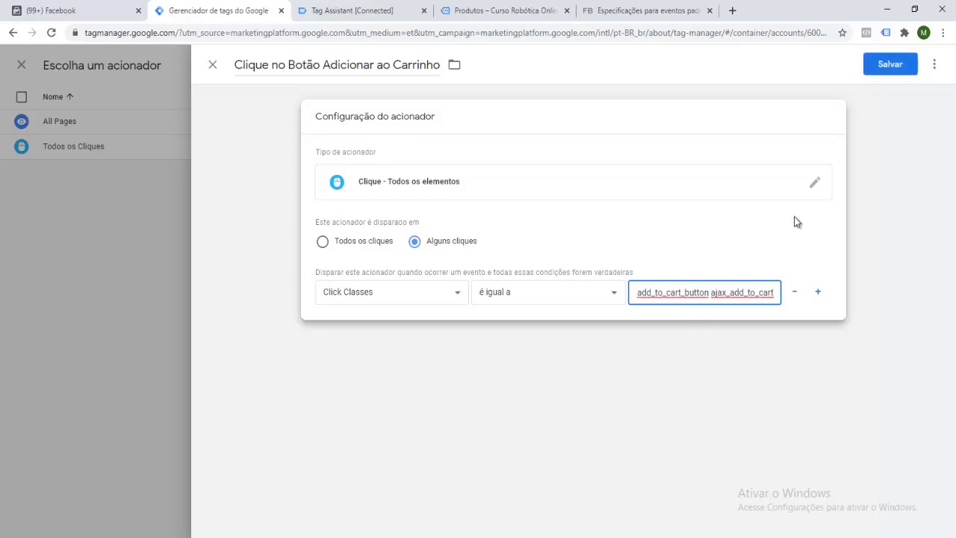
pyautogui.click(894, 69)
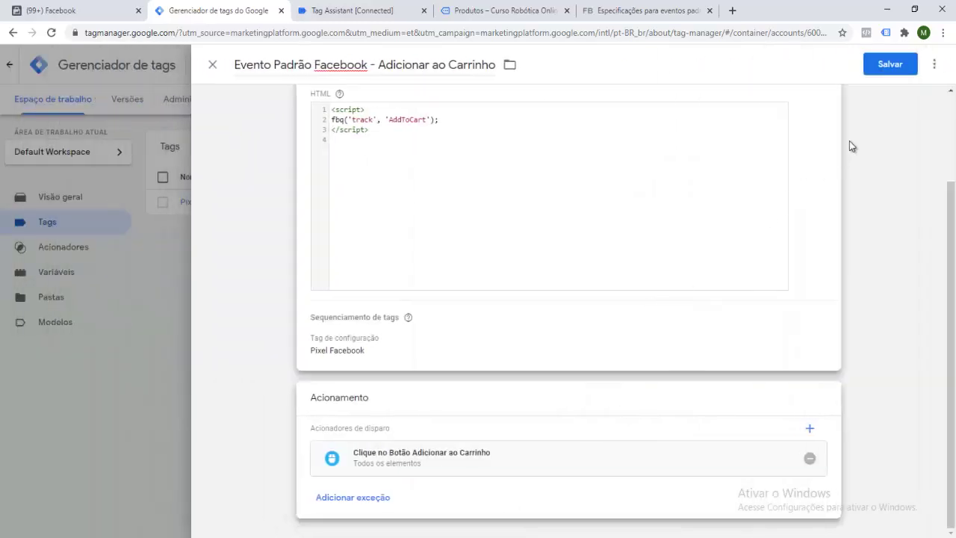
# Save the AddToCart tag and publish the workspace changes, leaving the version name and description blank.
pyautogui.click(894, 67)
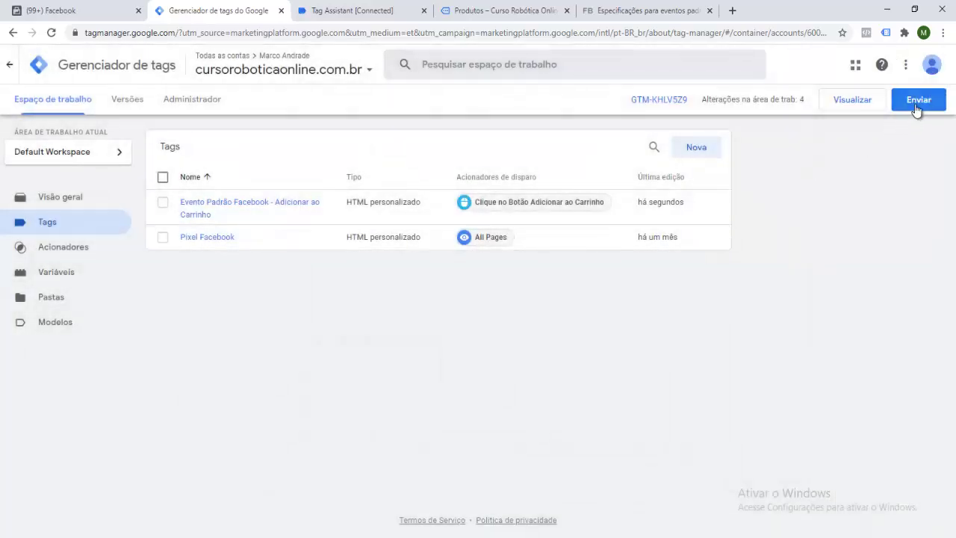
pyautogui.click(917, 108)
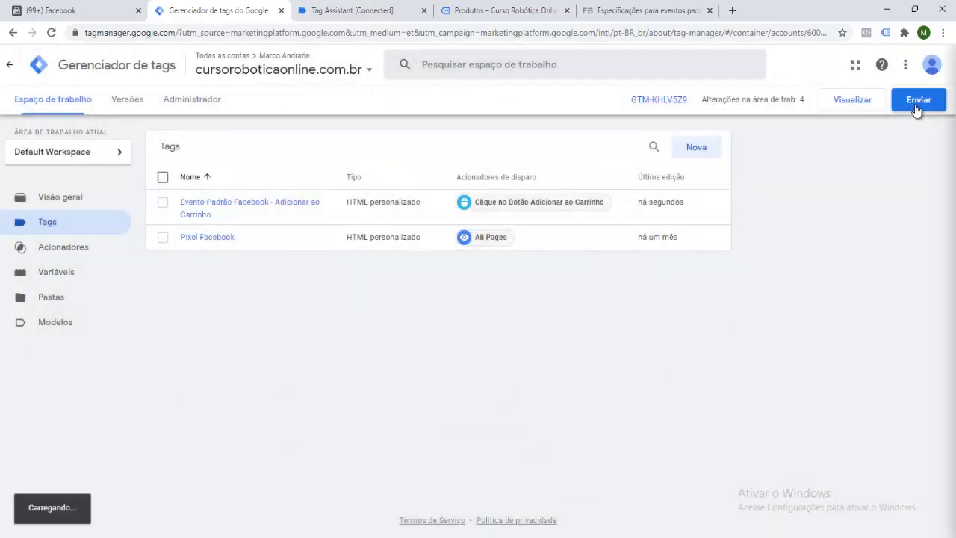
pyautogui.click(900, 69)
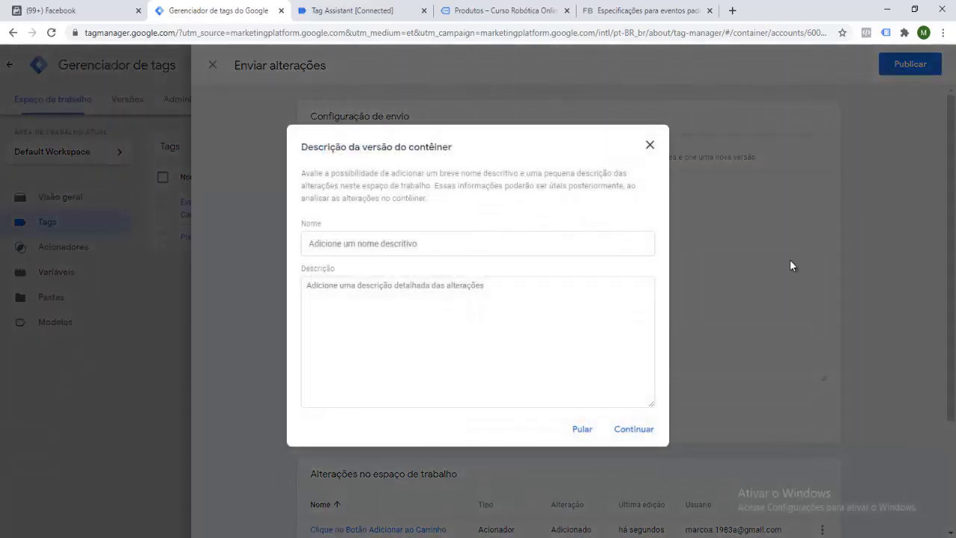
pyautogui.click(634, 430)
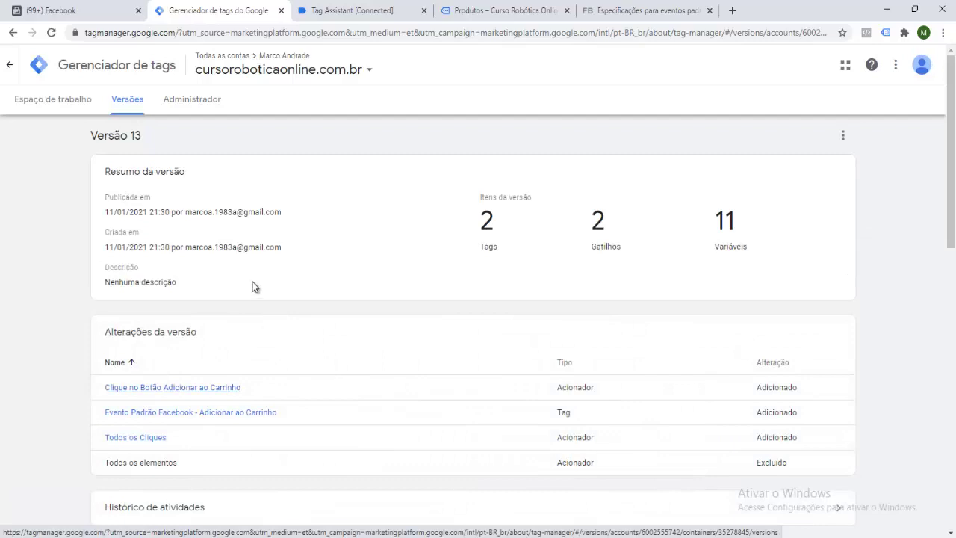
# Return to the workspace overview, switch to the store's Loja page and close its debugger connection.
pyautogui.click(81, 103)
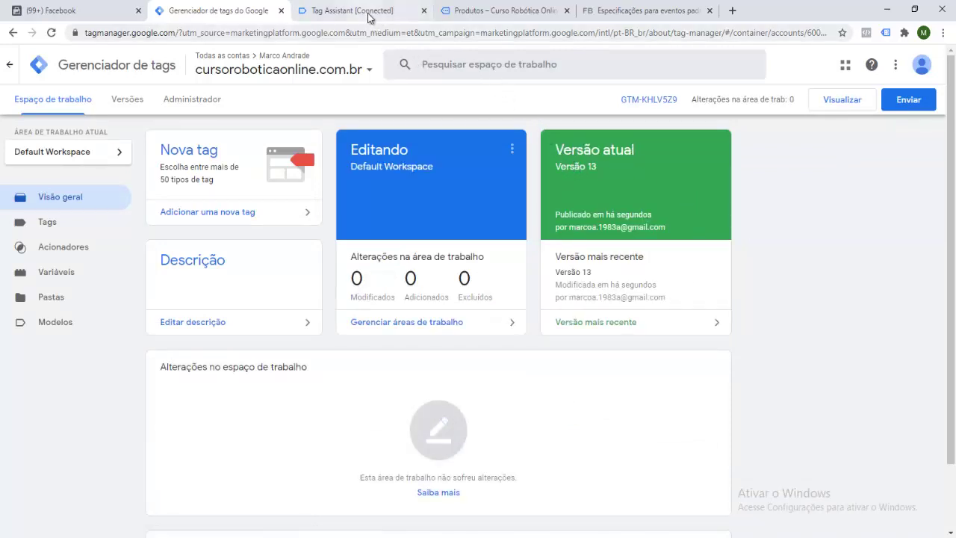
pyautogui.click(497, 11)
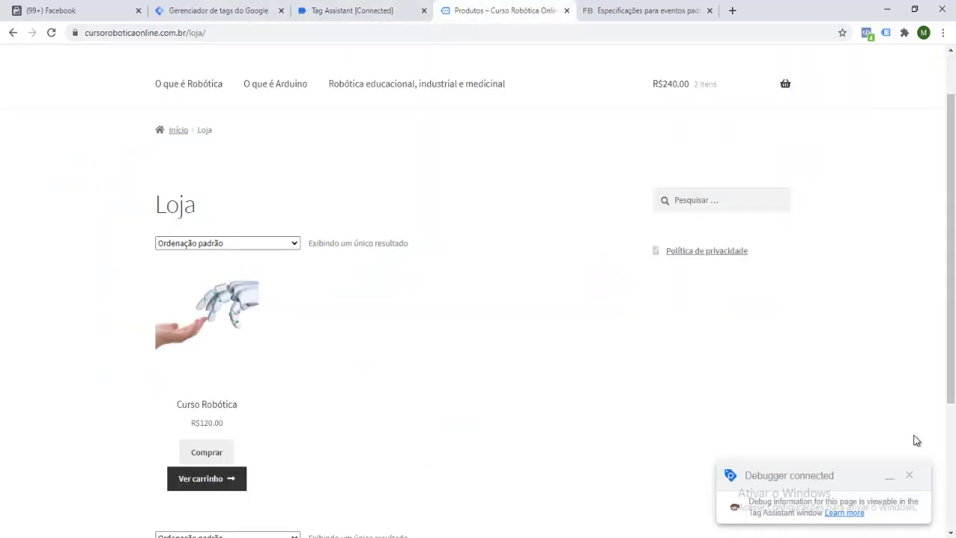
pyautogui.click(909, 475)
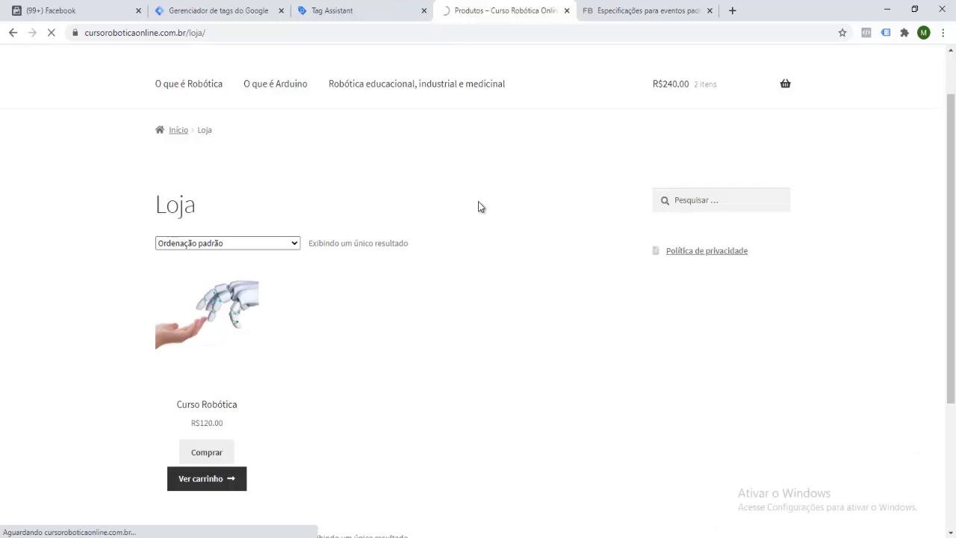
# Close the old store and Tag Assistant pages and return to the Tag Manager workspace.
pyautogui.click(566, 11)
pyautogui.click(356, 14)
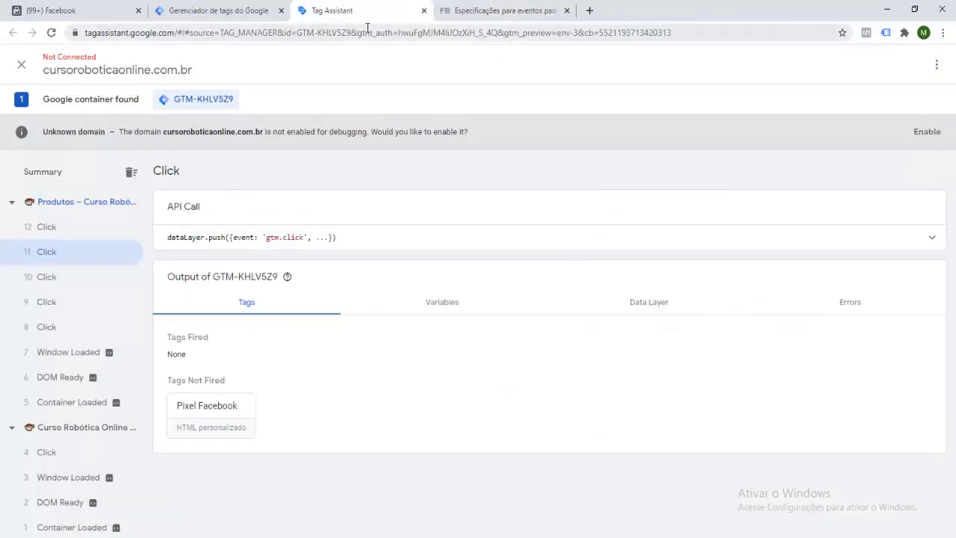
pyautogui.click(423, 11)
pyautogui.click(235, 13)
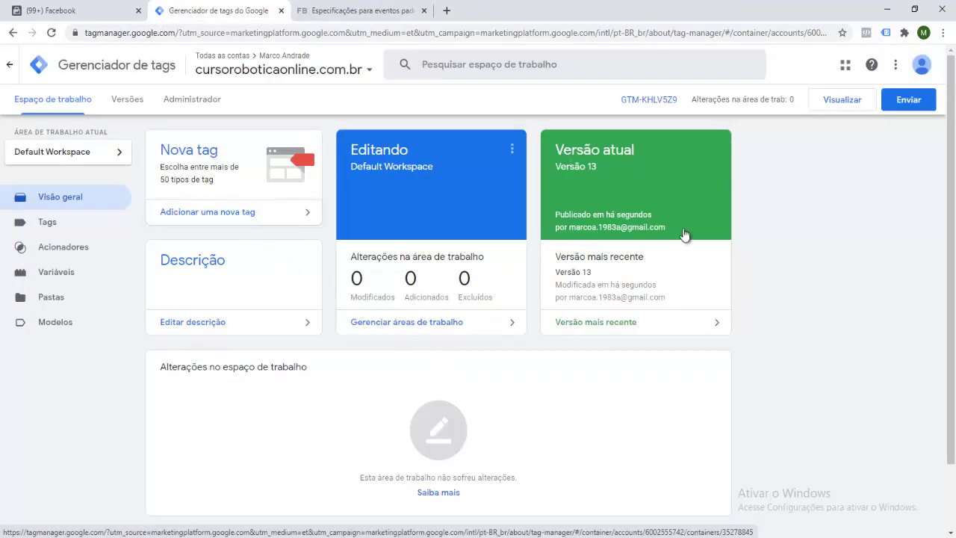
pyautogui.click(847, 108)
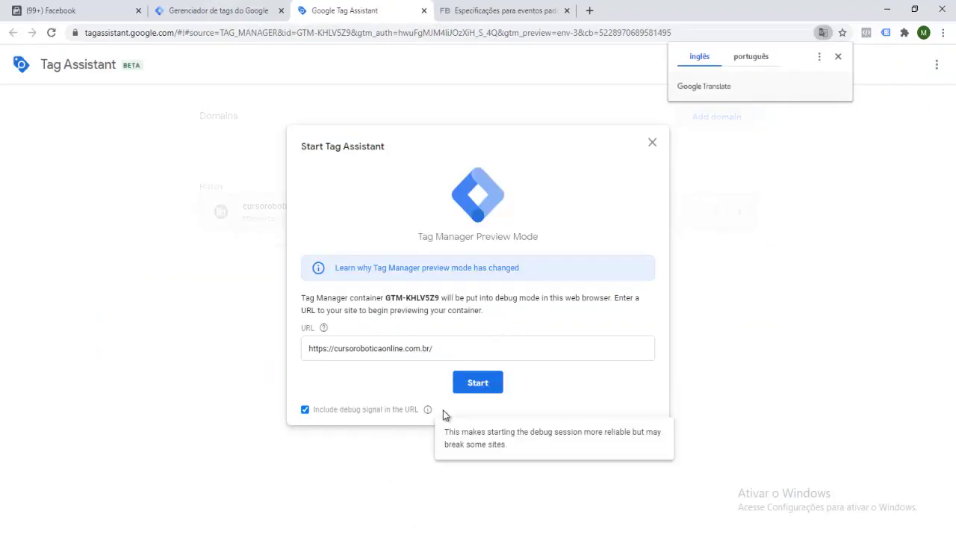
pyautogui.click(479, 386)
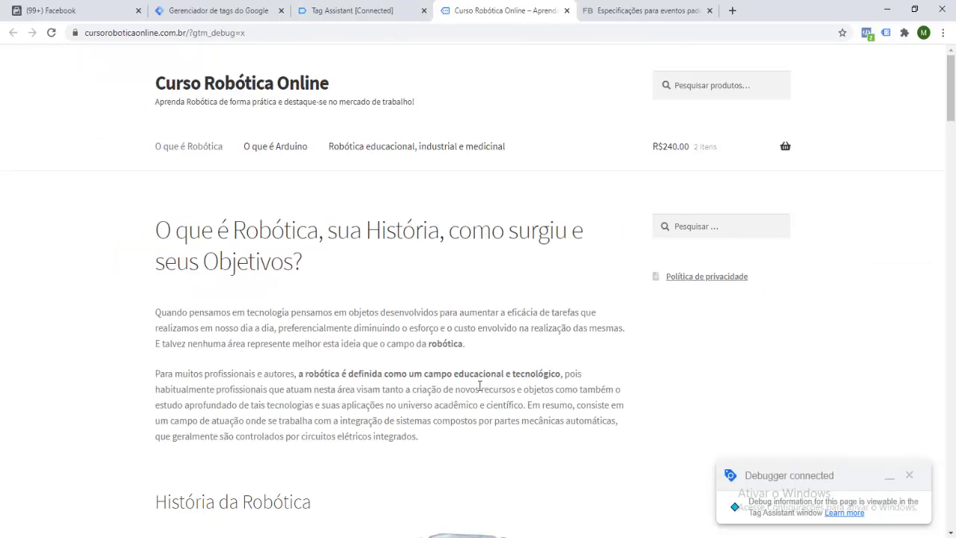
pyautogui.click(362, 16)
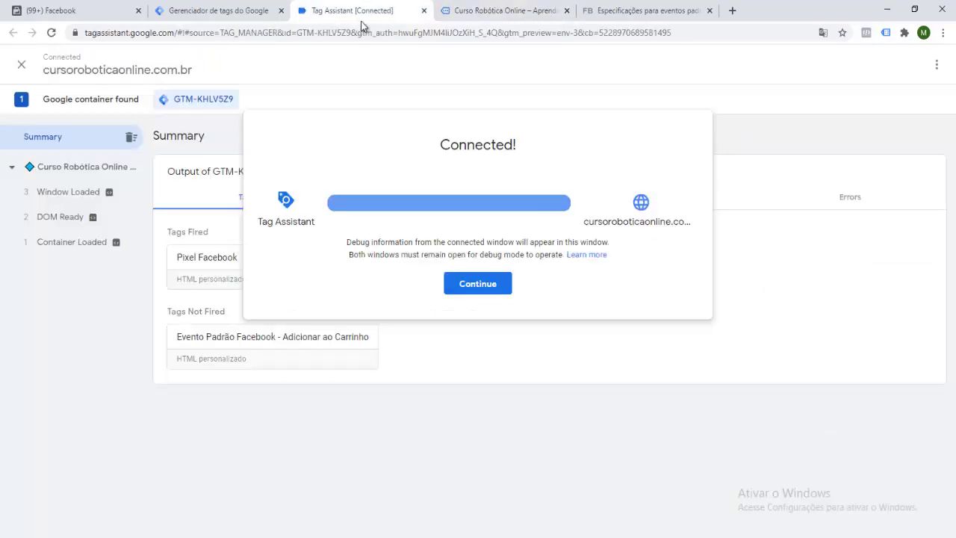
pyautogui.click(472, 284)
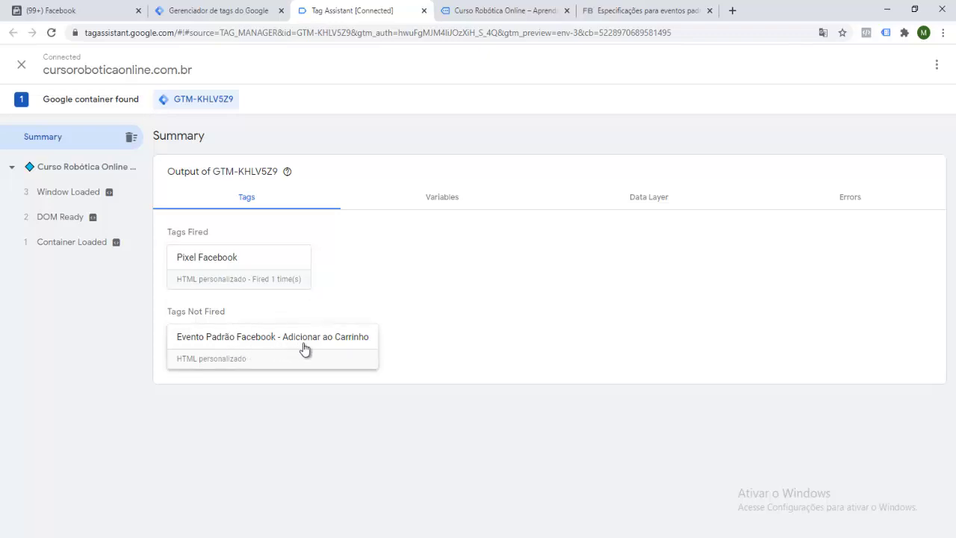
# In the debugged store window, open the /loja page and add Curso Robótica to the cart with its Comprar button.
pyautogui.click(490, 11)
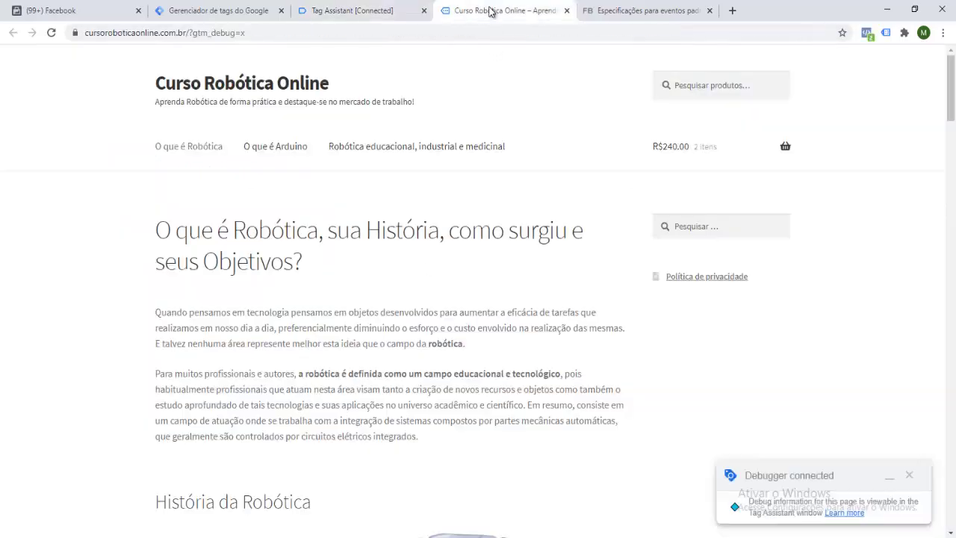
pyautogui.click(419, 32)
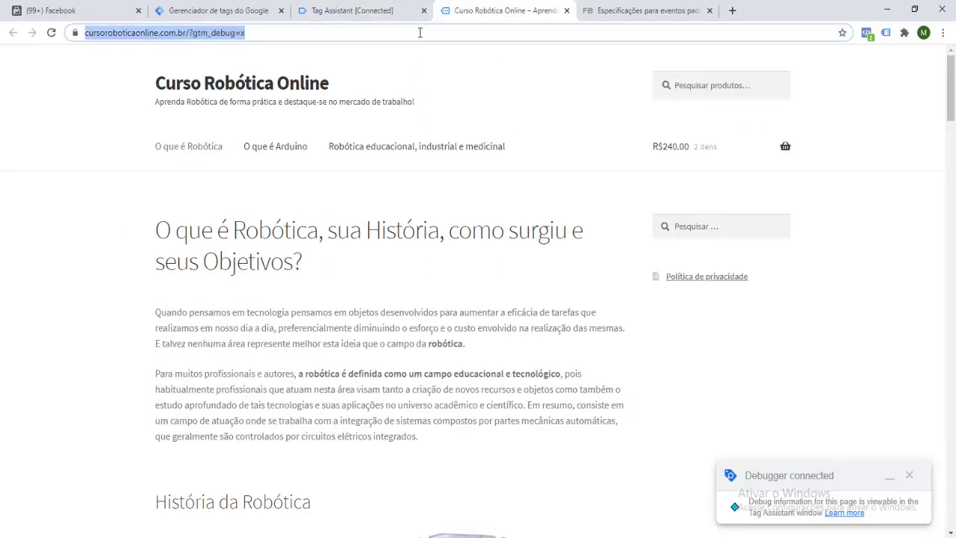
pyautogui.click(426, 34)
pyautogui.press('BackSpace')
pyautogui.press('BackSpace')
pyautogui.press('BackSpace')
pyautogui.press('BackSpace')
pyautogui.press('BackSpace')
pyautogui.press('BackSpace')
pyautogui.press('BackSpace')
pyautogui.press('BackSpace')
pyautogui.press('BackSpace')
pyautogui.press('BackSpace')
pyautogui.press('BackSpace')
pyautogui.press('BackSpace')
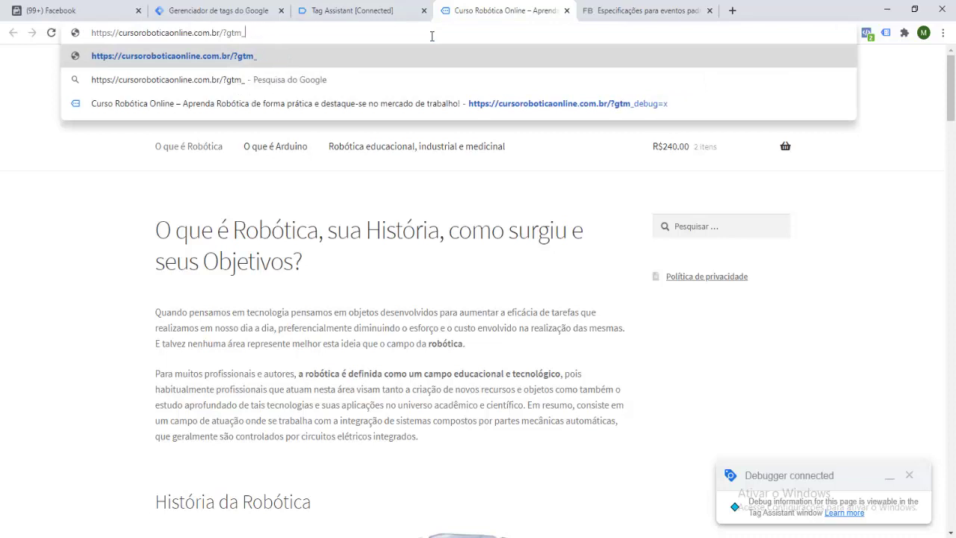
pyautogui.write('loja')
pyautogui.press('Return')
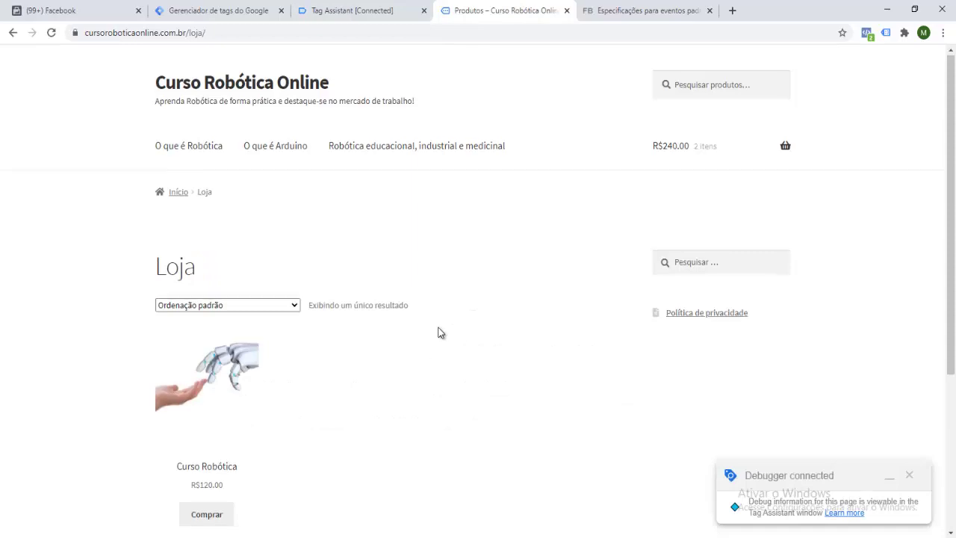
pyautogui.scroll(-2, 439, 333)
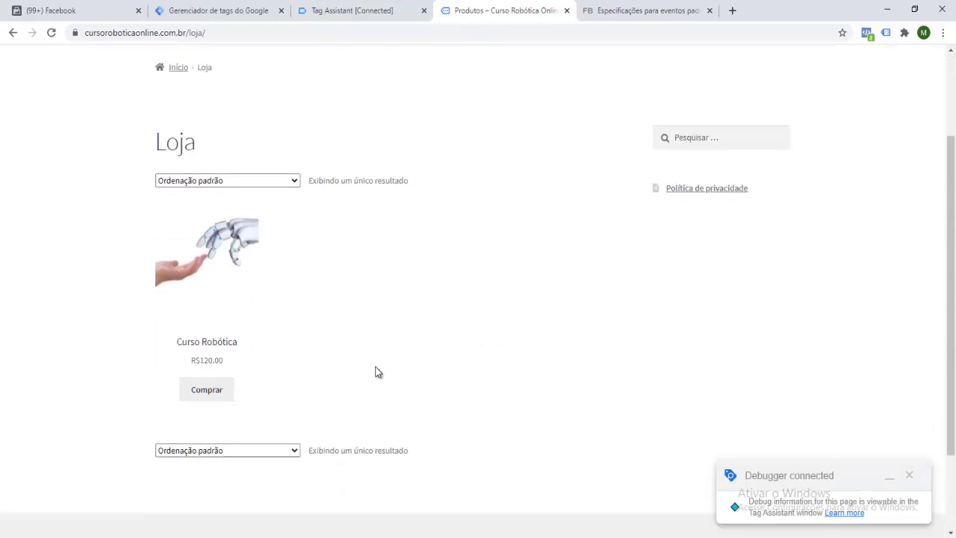
pyautogui.click(215, 395)
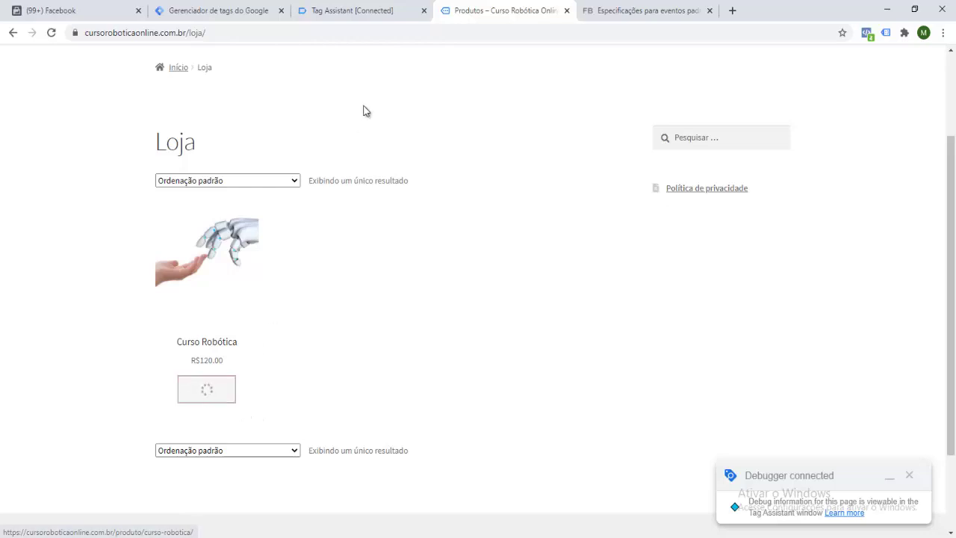
# In Tag Assistant, examine which tags fired on the Produtos page and on its Click event.
pyautogui.click(384, 10)
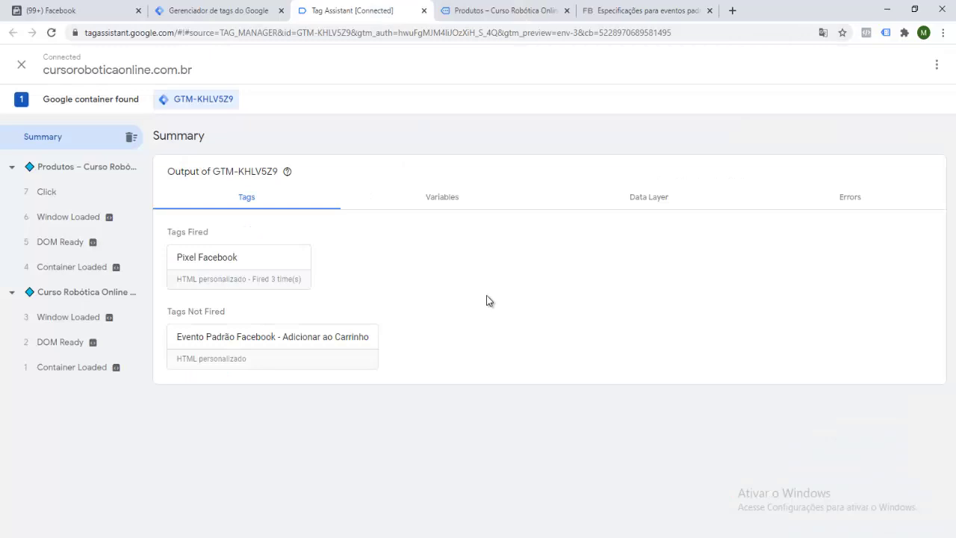
pyautogui.click(68, 169)
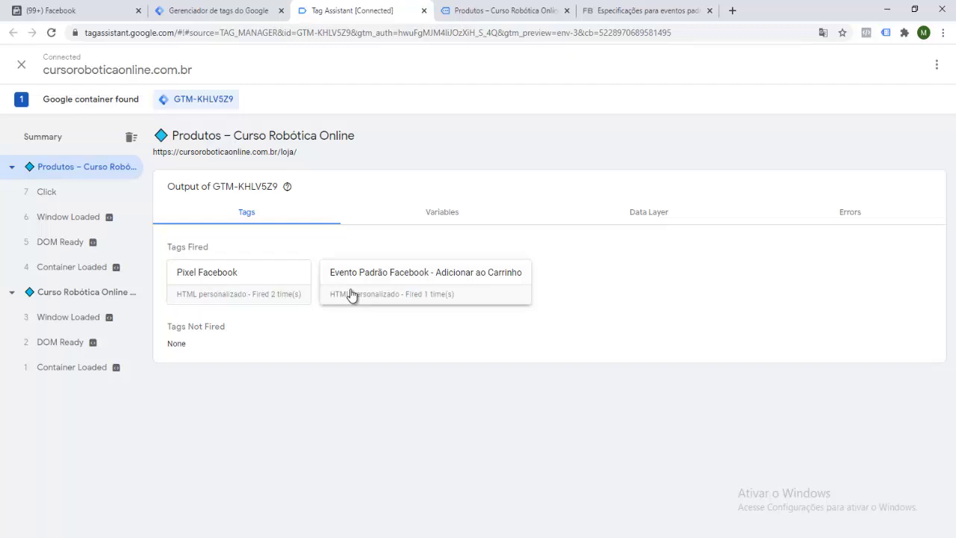
pyautogui.click(77, 194)
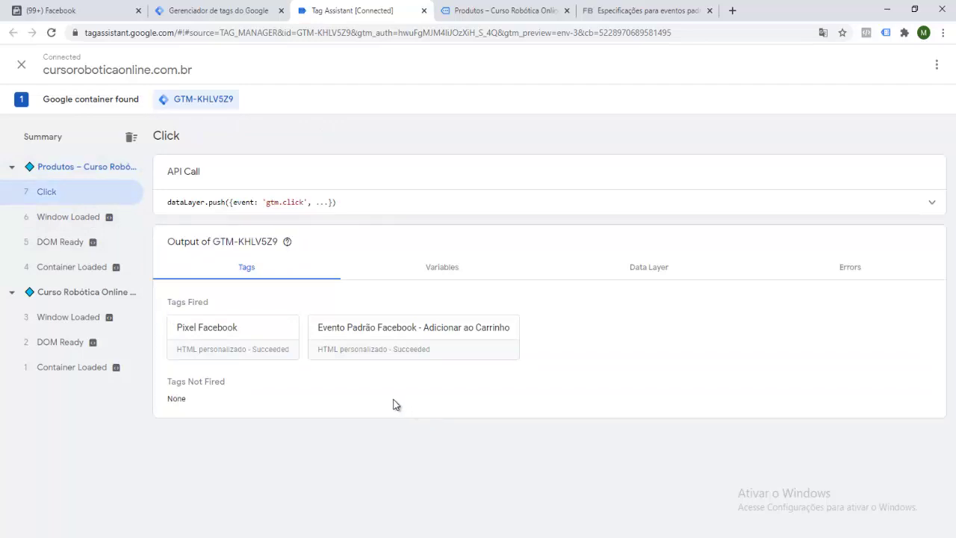
# Back on the store page, check the events detected by Facebook Pixel Helper and close its report.
pyautogui.click(482, 14)
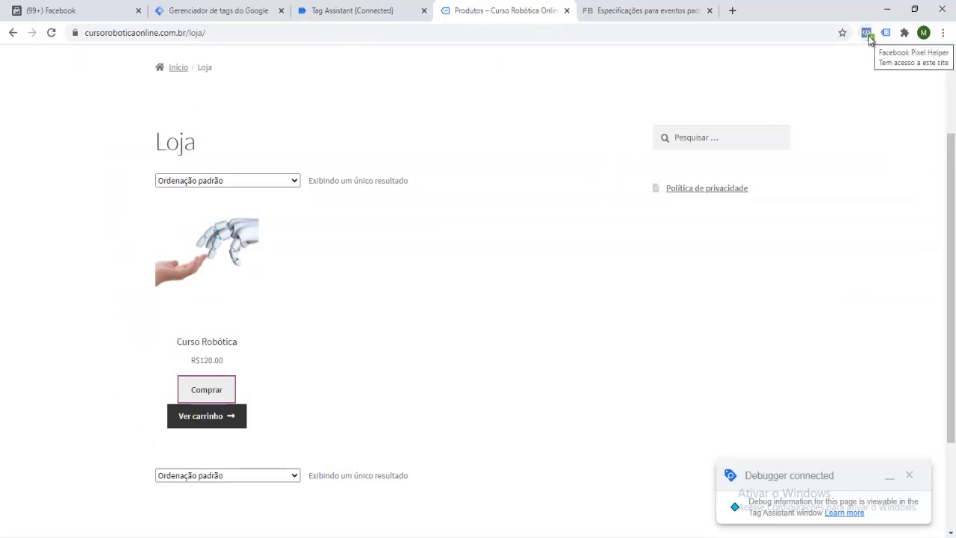
pyautogui.click(868, 34)
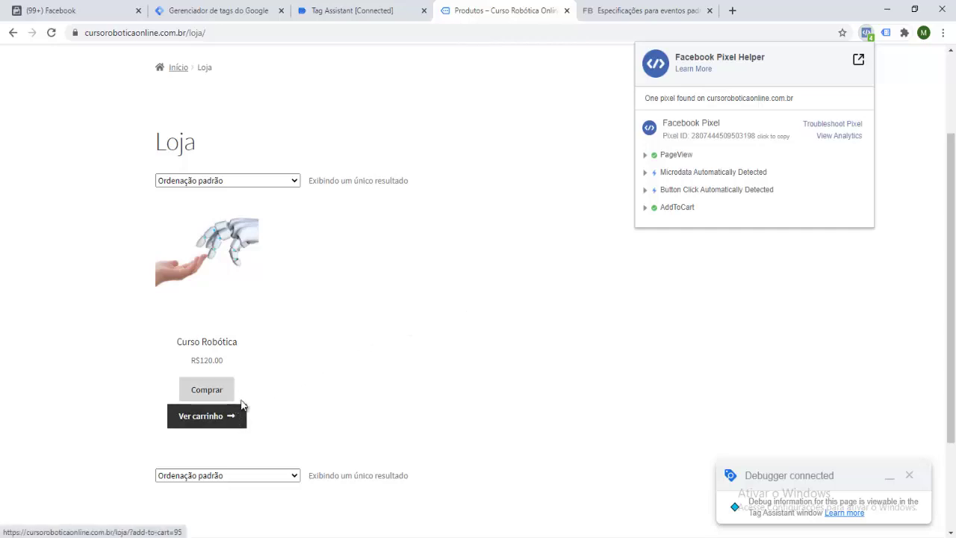
pyautogui.click(501, 347)
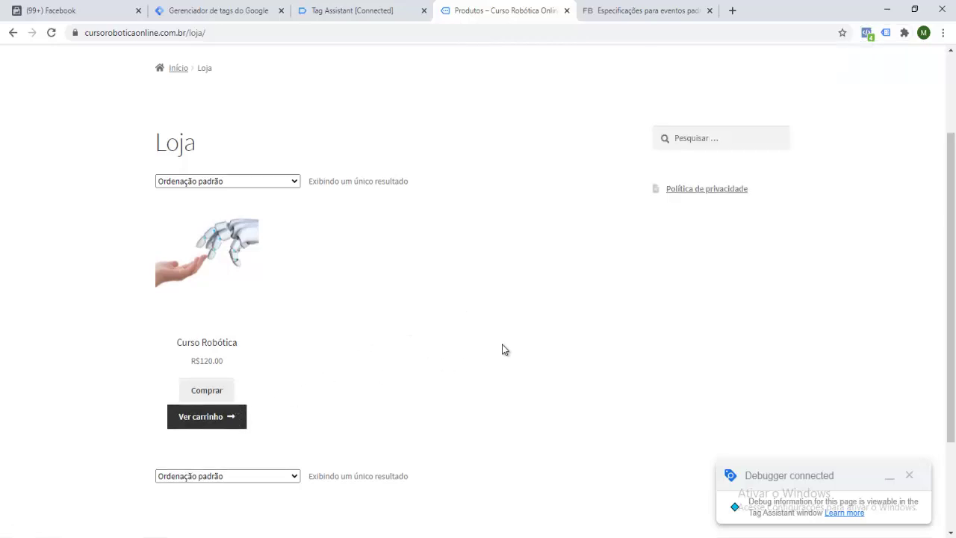
# Open the store's cart and proceed with Concluir compra to the Finalizar compra page.
pyautogui.scroll(2, 502, 344)
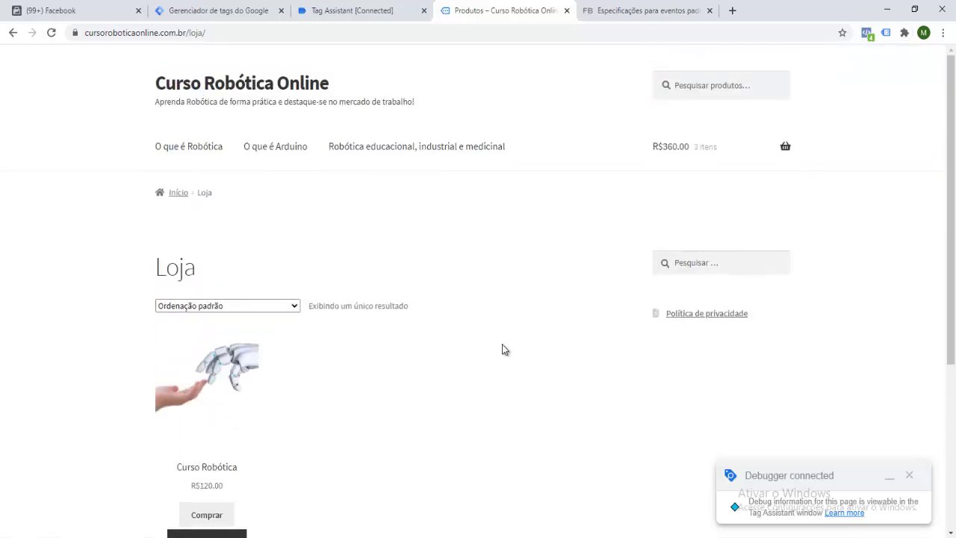
pyautogui.click(695, 153)
pyautogui.scroll(-1, 445, 410)
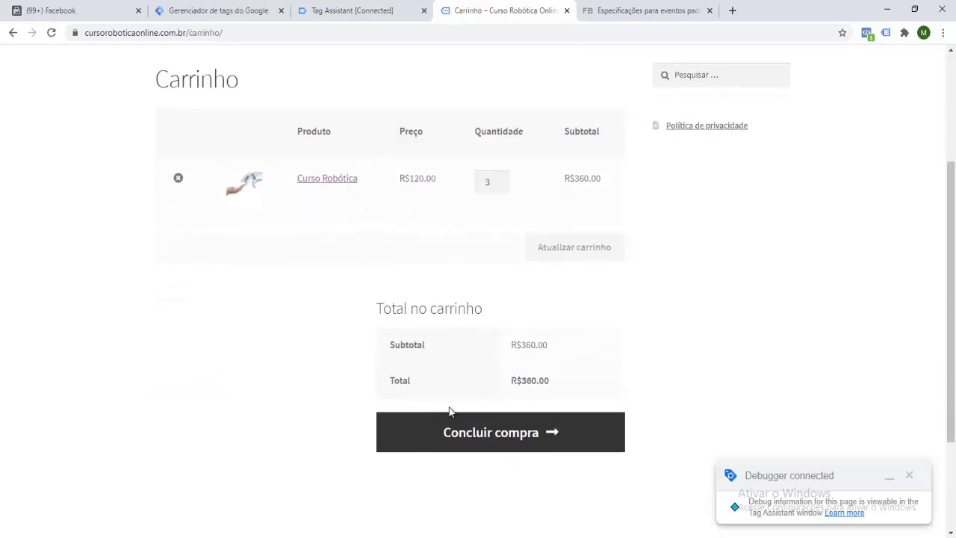
pyautogui.click(484, 438)
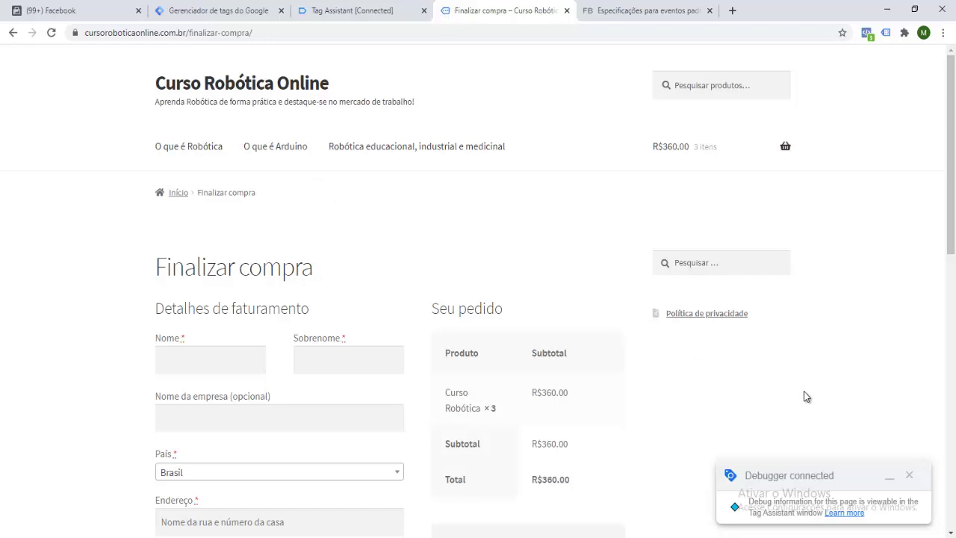
# Disconnect the debugger on the checkout page, close Tag Assistant and return to Tag Manager.
pyautogui.click(913, 476)
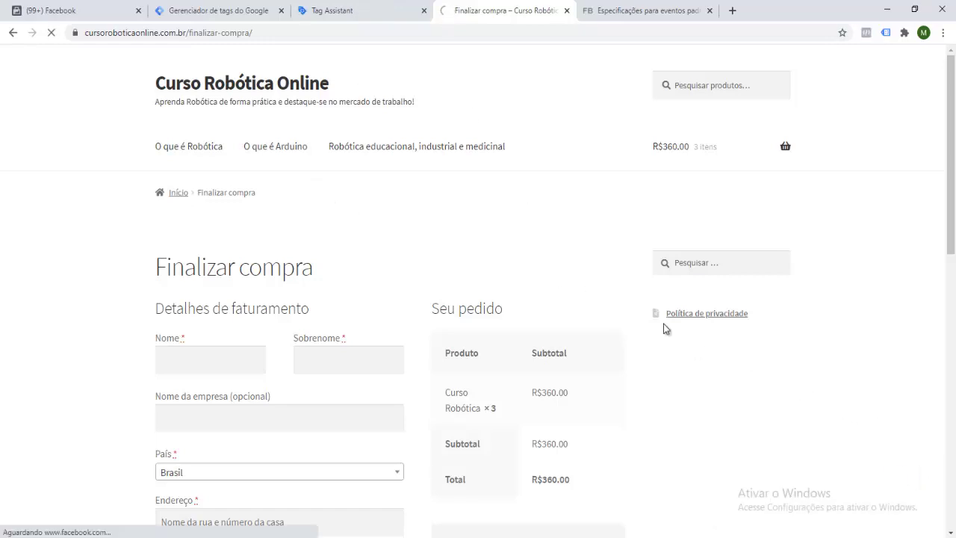
pyautogui.click(351, 16)
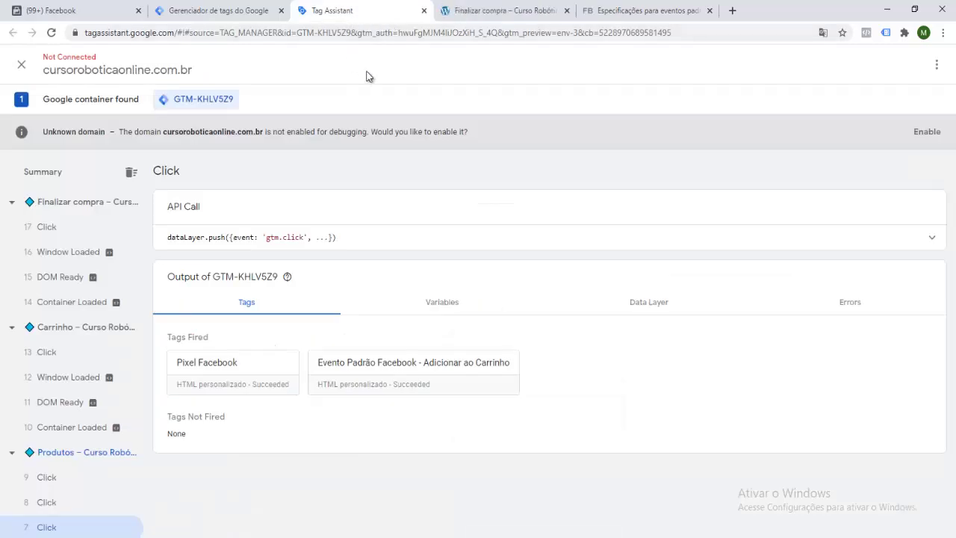
pyautogui.click(424, 10)
pyautogui.click(233, 10)
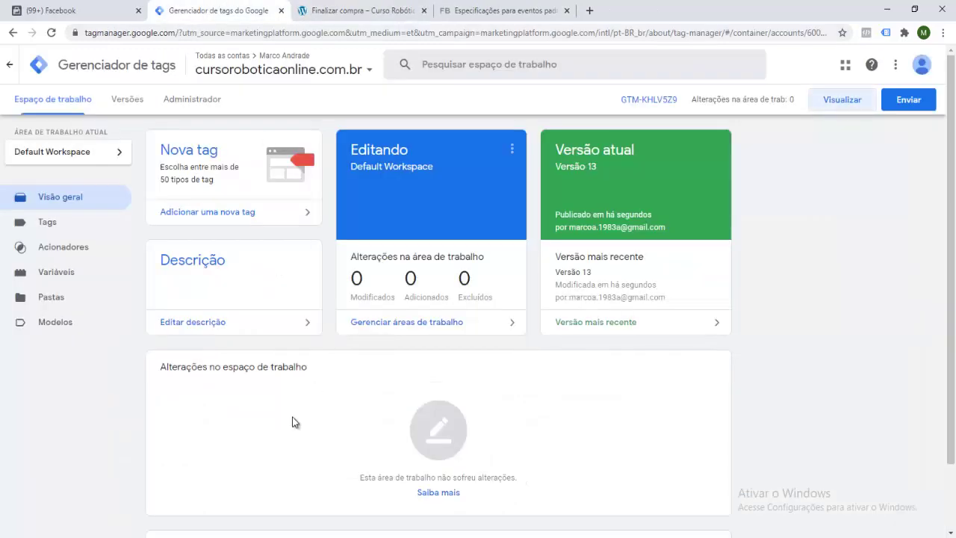
# Open the tag Evento Padrão Facebook - Adicionar ao Carrinho and make a copy of it.
pyautogui.click(67, 228)
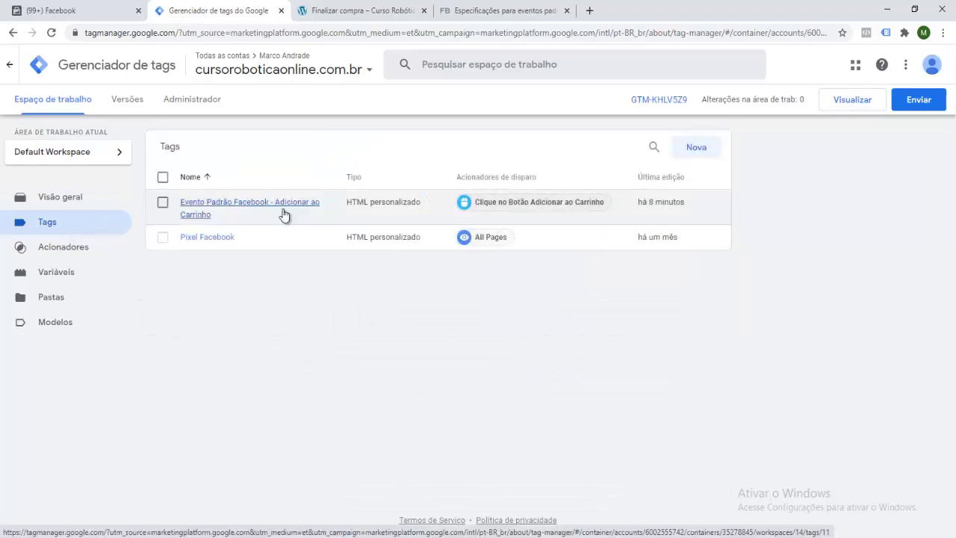
pyautogui.click(283, 213)
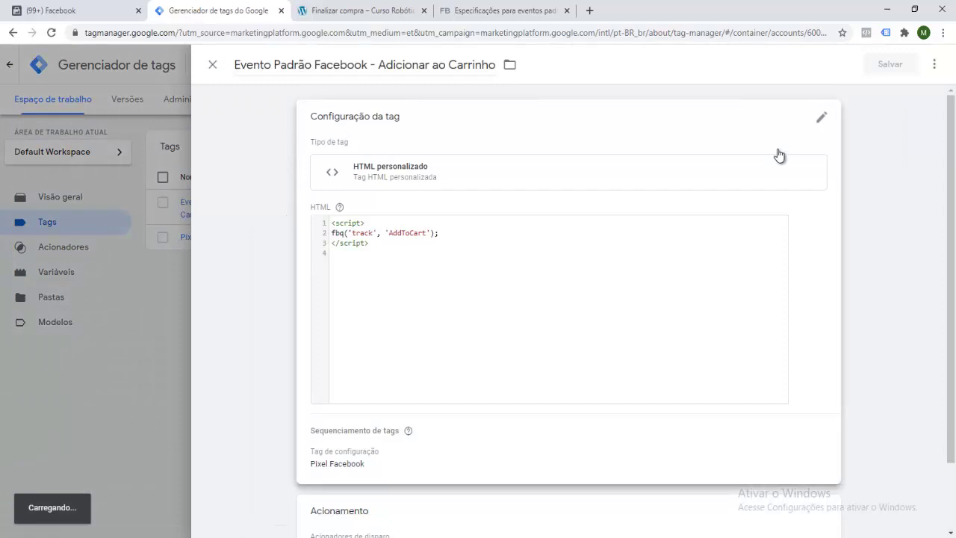
pyautogui.click(936, 66)
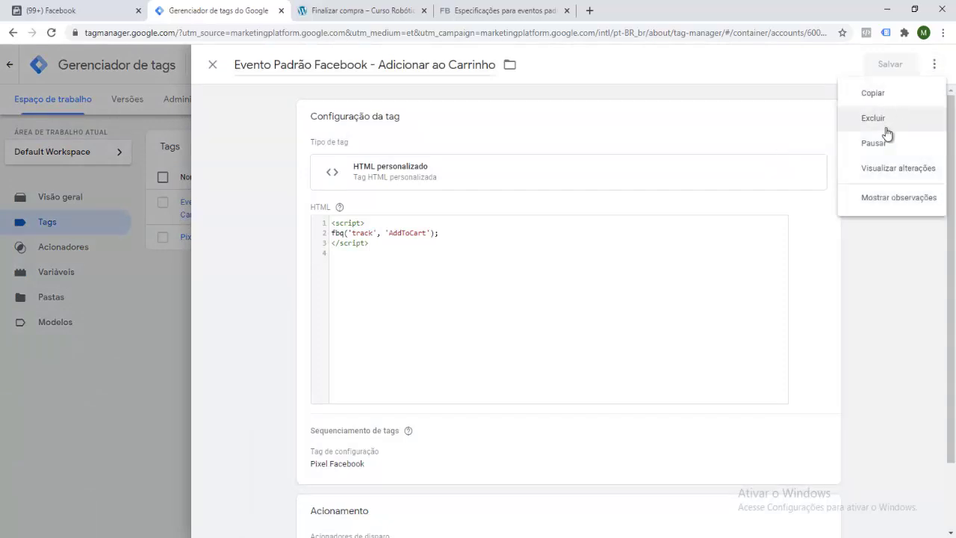
pyautogui.click(874, 97)
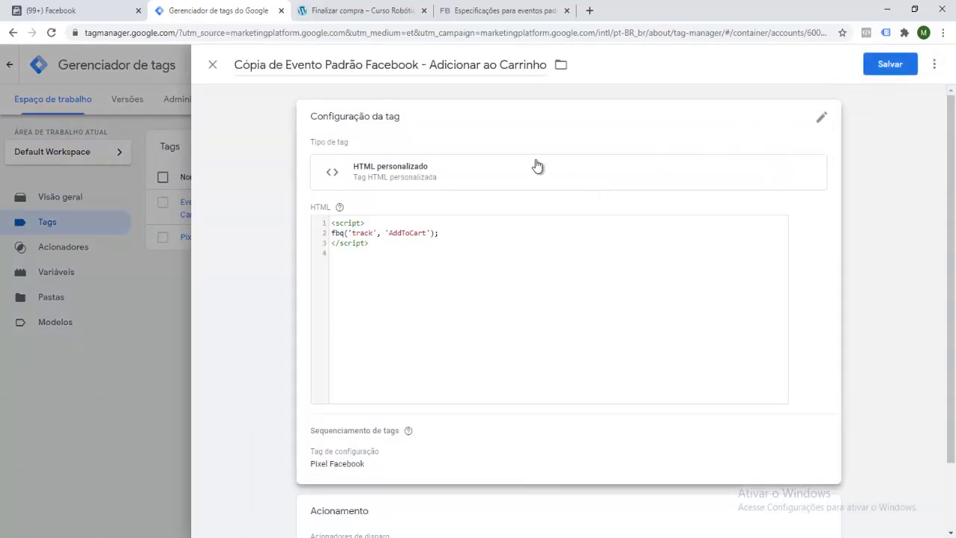
# Rename the copied tag as Evento Padrão Facebook - Adicionar Informações de Pagamento.
pyautogui.press('BackSpace')
pyautogui.press('BackSpace')
pyautogui.press('BackSpace')
pyautogui.press('BackSpace')
pyautogui.press('BackSpace')
pyautogui.press('BackSpace')
pyautogui.press('BackSpace')
pyautogui.press('BackSpace')
pyautogui.press('BackSpace')
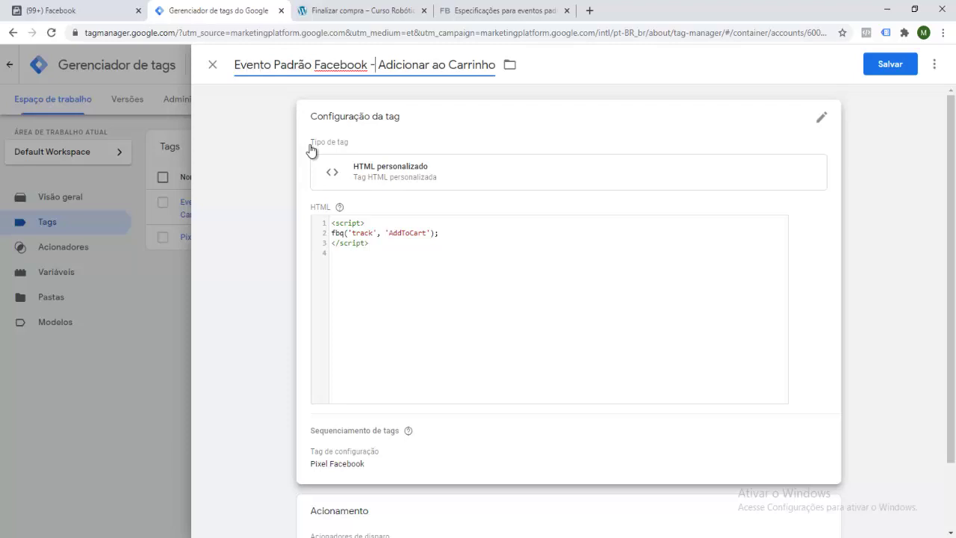
pyautogui.press('Delete')
pyautogui.press('Delete')
pyautogui.press('Delete')
pyautogui.press('Delete')
pyautogui.press('Delete')
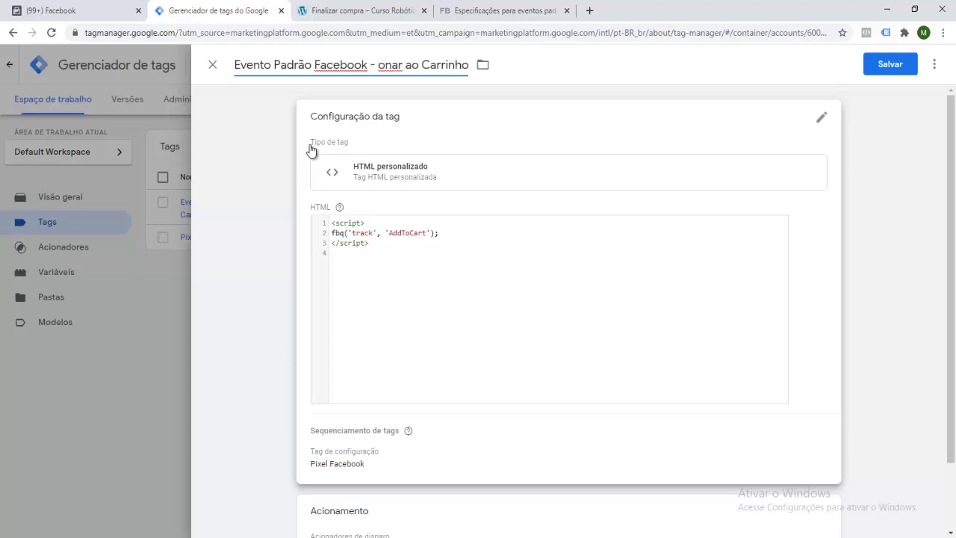
pyautogui.hotkey('ctrl', 'z')
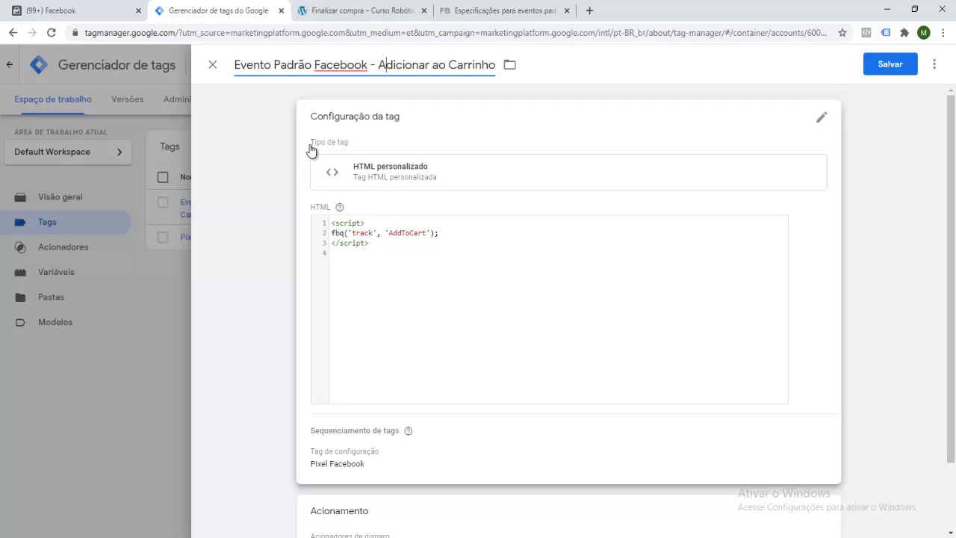
pyautogui.press('Delete')
pyautogui.press('Delete')
pyautogui.press('Delete')
pyautogui.press('Delete')
pyautogui.press('Delete')
pyautogui.press('Delete')
pyautogui.press('Delete')
pyautogui.press('Delete')
pyautogui.press('Delete')
pyautogui.press('Delete')
pyautogui.press('Delete')
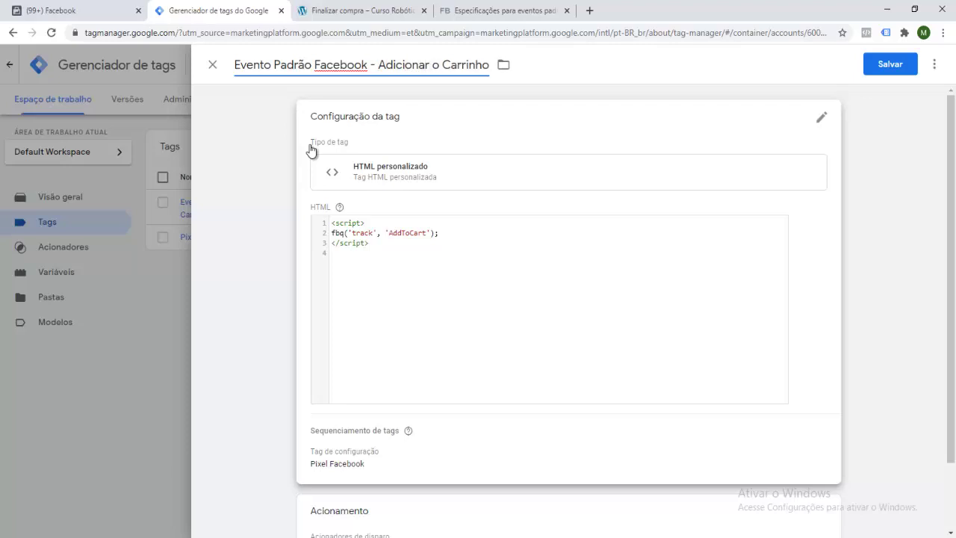
pyautogui.write('Informções')
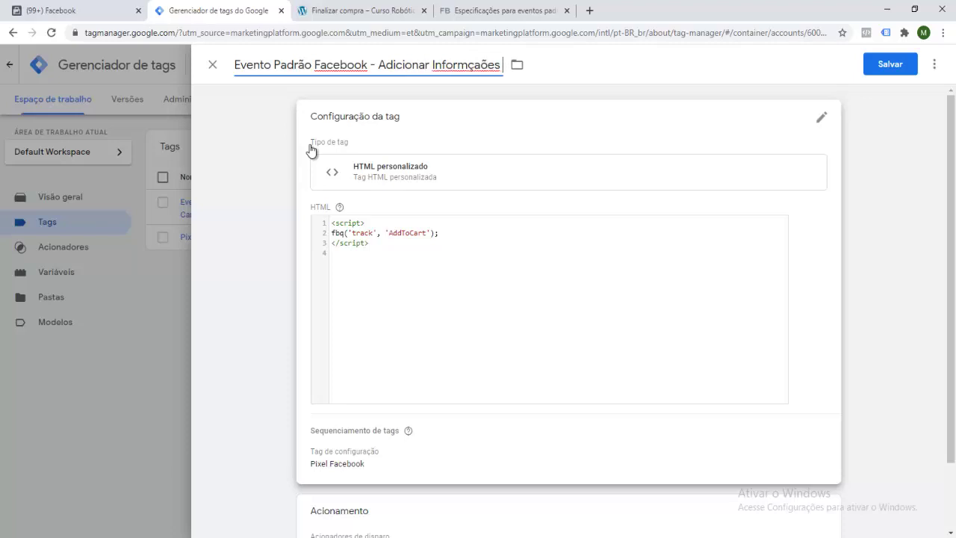
pyautogui.press('BackSpace')
pyautogui.press('BackSpace')
pyautogui.press('BackSpace')
pyautogui.press('BackSpace')
pyautogui.press('BackSpace')
pyautogui.write('mações de Pagamento')
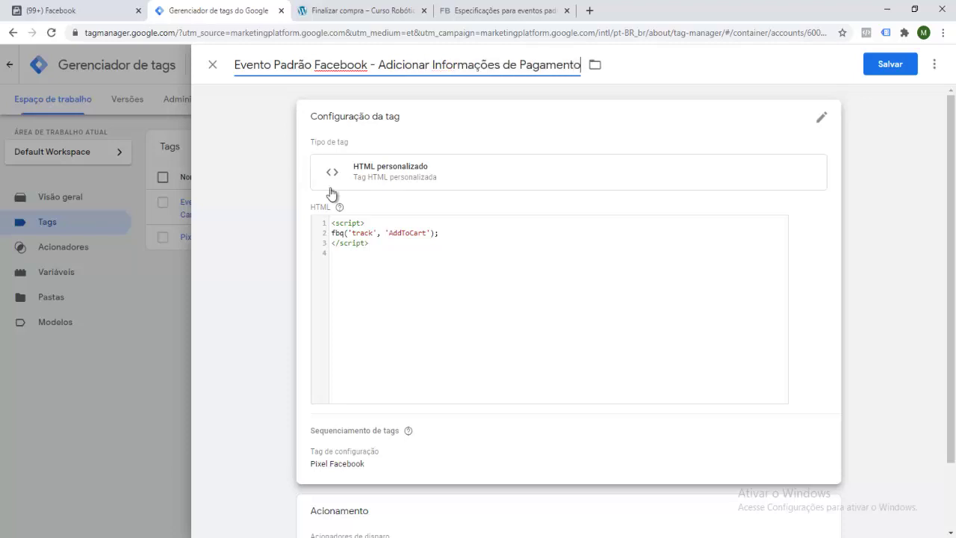
# Replace AddToCart in the copied tag's HTML with the AddPaymentInfo event name from Facebook's standard events page.
pyautogui.click(463, 10)
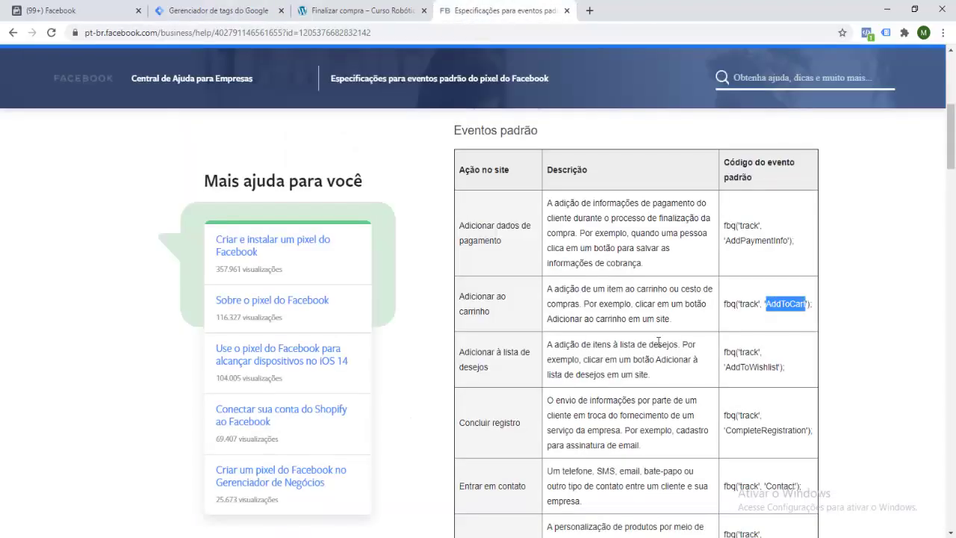
pyautogui.click(672, 322)
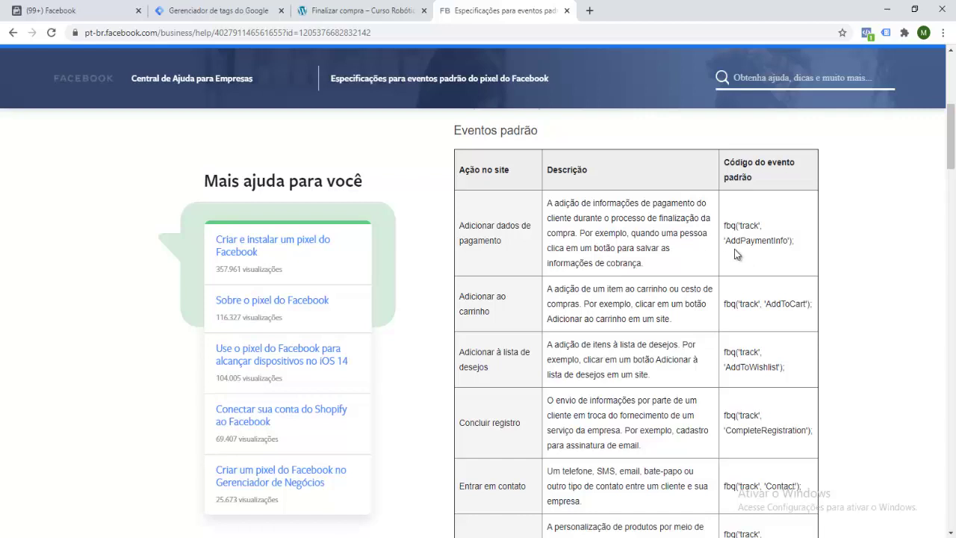
pyautogui.moveTo(726, 241); pyautogui.dragTo(787, 241)
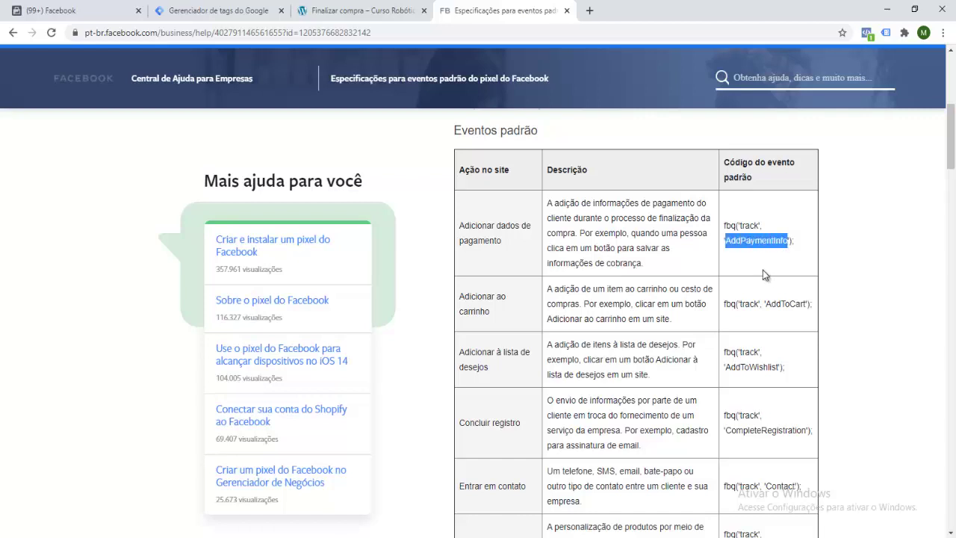
pyautogui.click(239, 11)
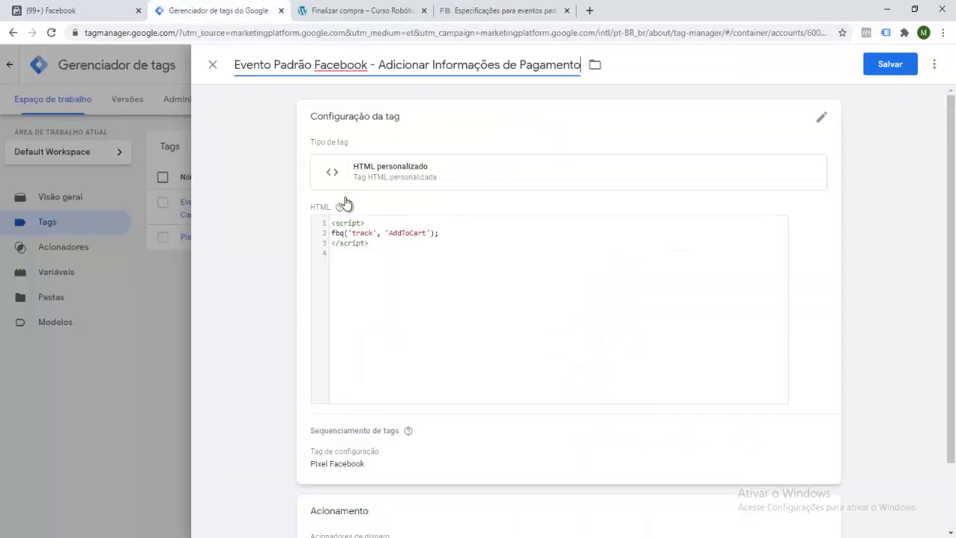
pyautogui.click(399, 237)
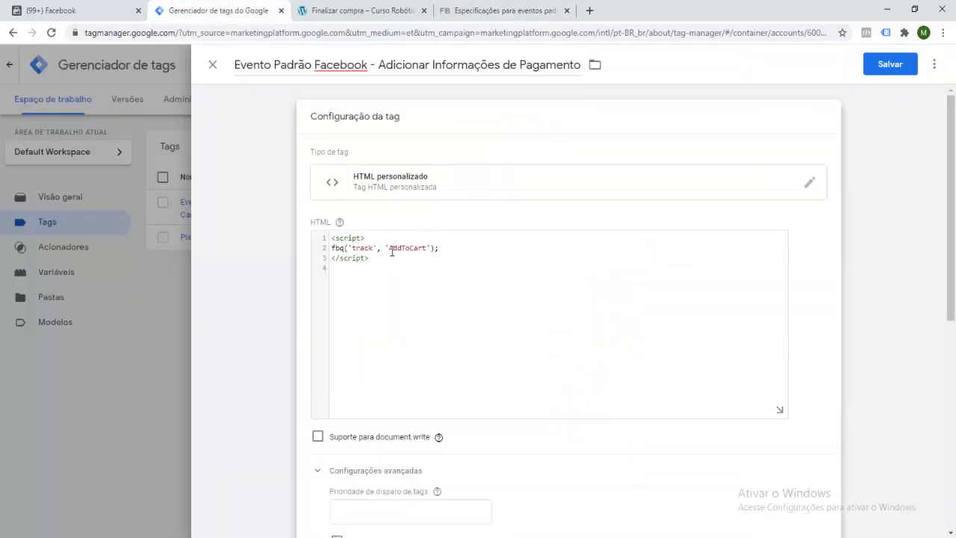
pyautogui.moveTo(388, 251); pyautogui.dragTo(425, 251)
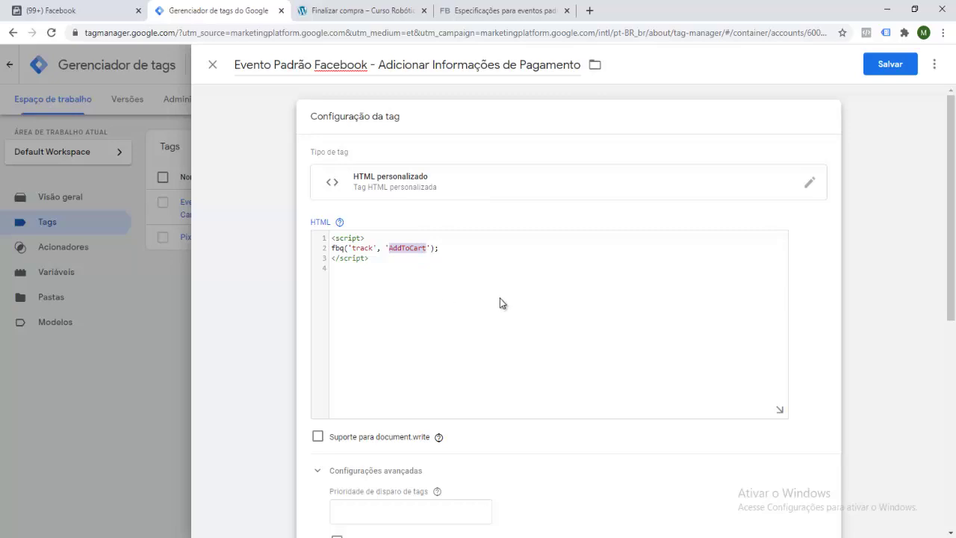
pyautogui.write('AddPaymentInfo')
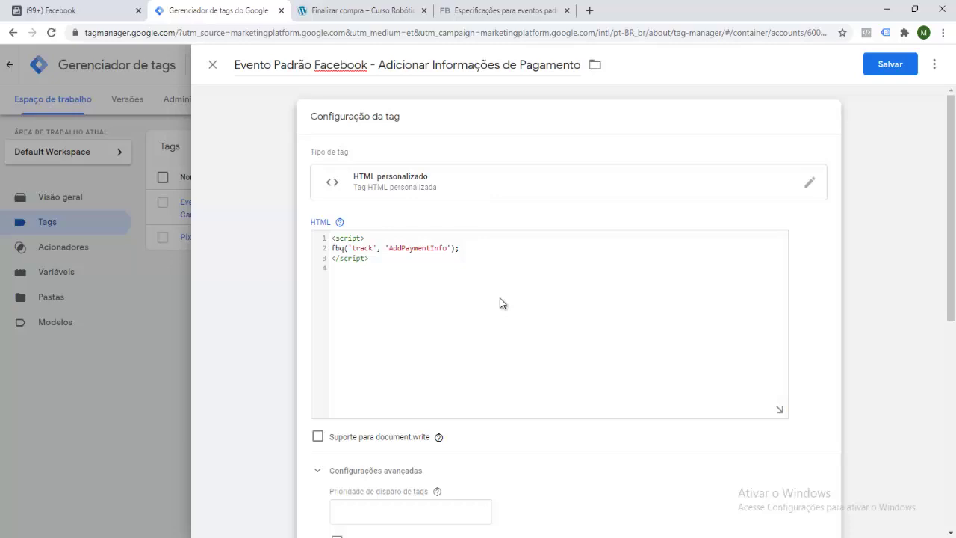
# Remove the Clique no Botão Adicionar ao Carrinho trigger from the payment information tag.
pyautogui.scroll(-5, 498, 296)
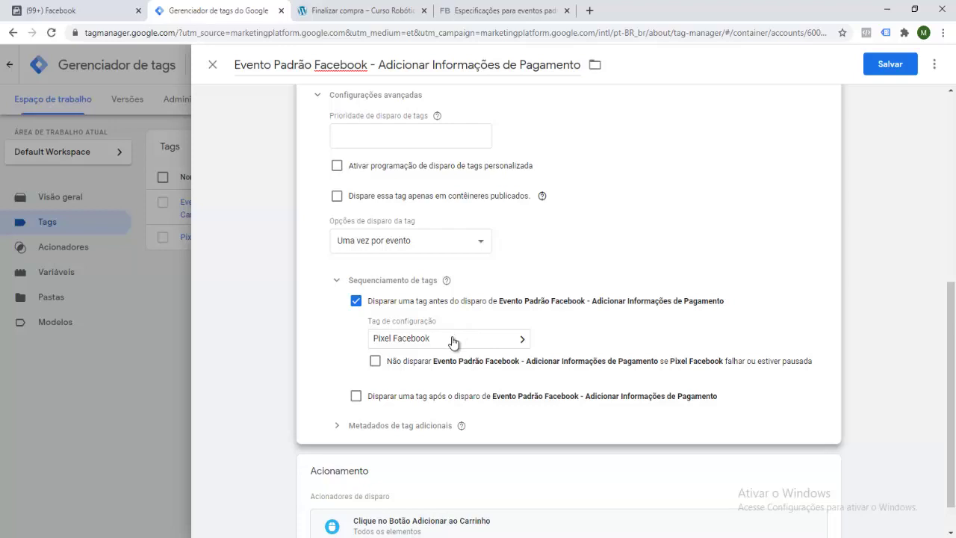
pyautogui.scroll(-1, 475, 388)
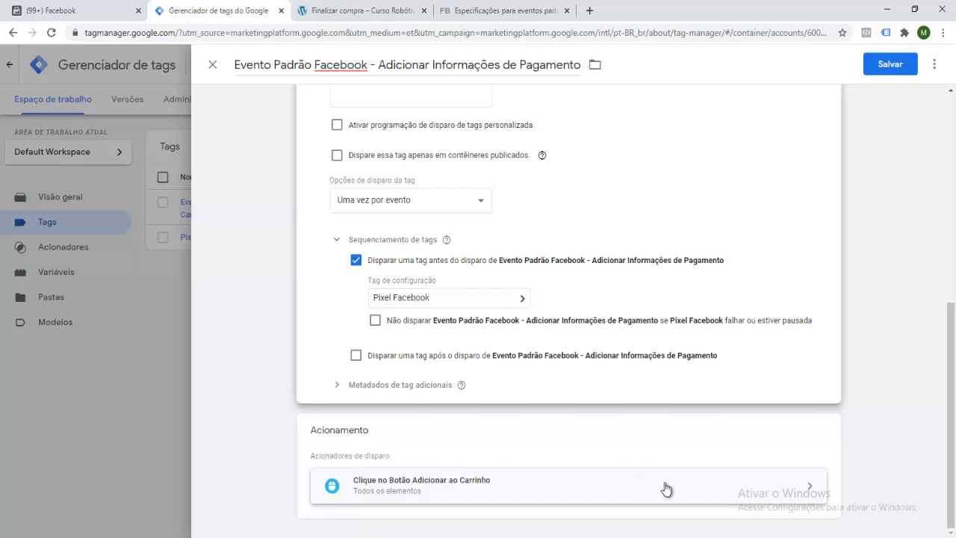
pyautogui.click(817, 431)
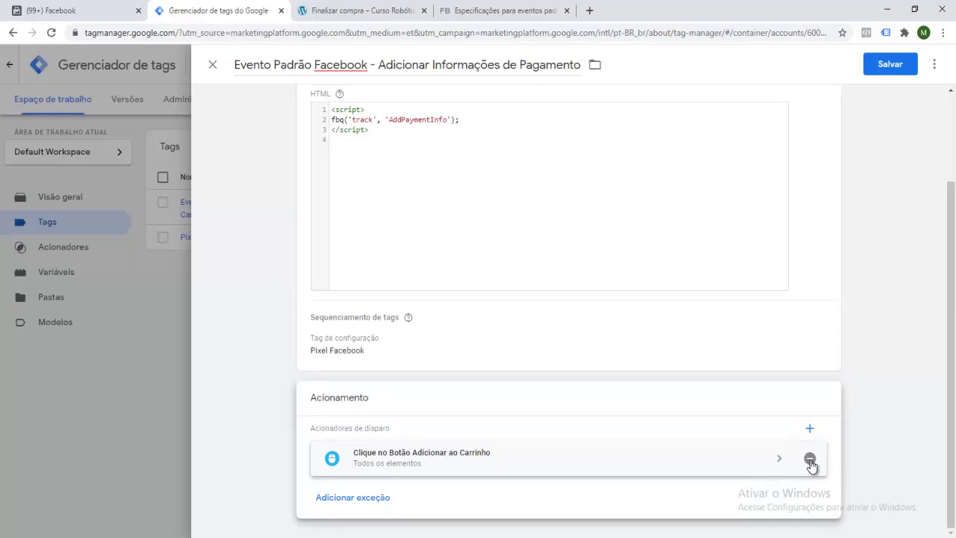
pyautogui.click(810, 458)
pyautogui.scroll(-1, 672, 418)
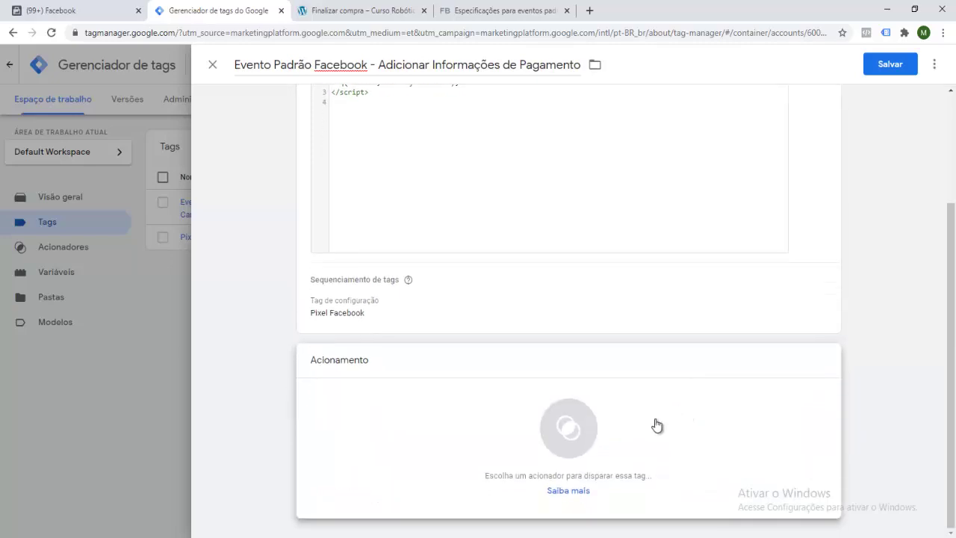
# Start a new trigger for the tag and name it Página Finalizar Compra.
pyautogui.click(582, 441)
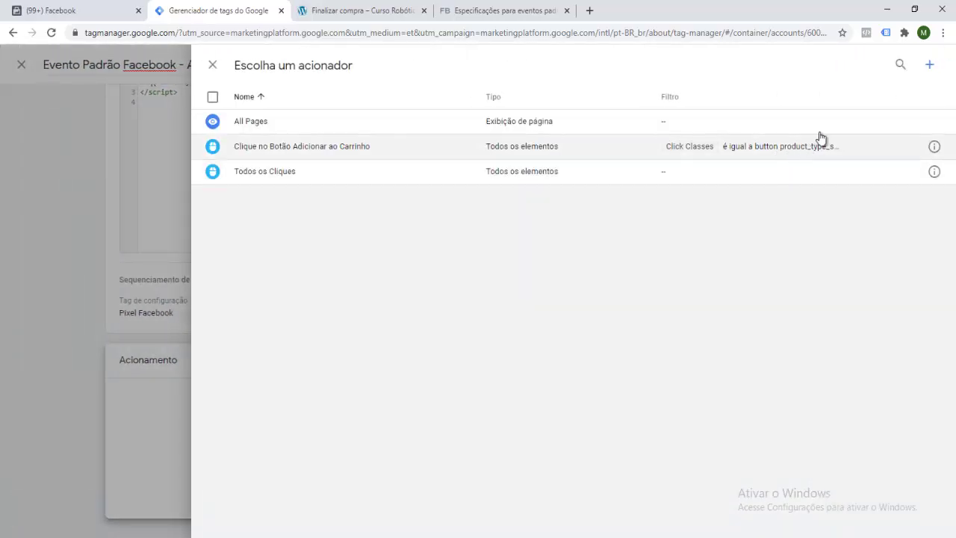
pyautogui.click(929, 66)
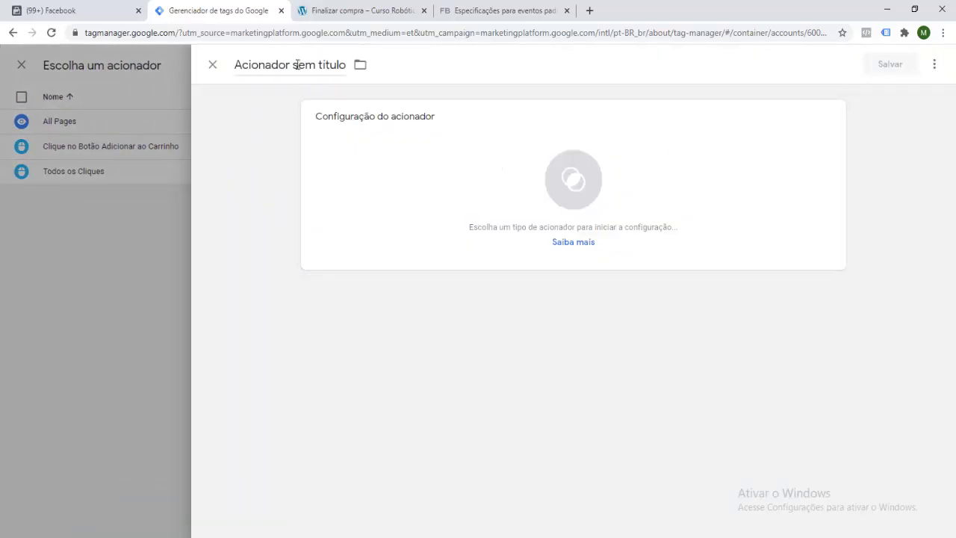
pyautogui.click(296, 64)
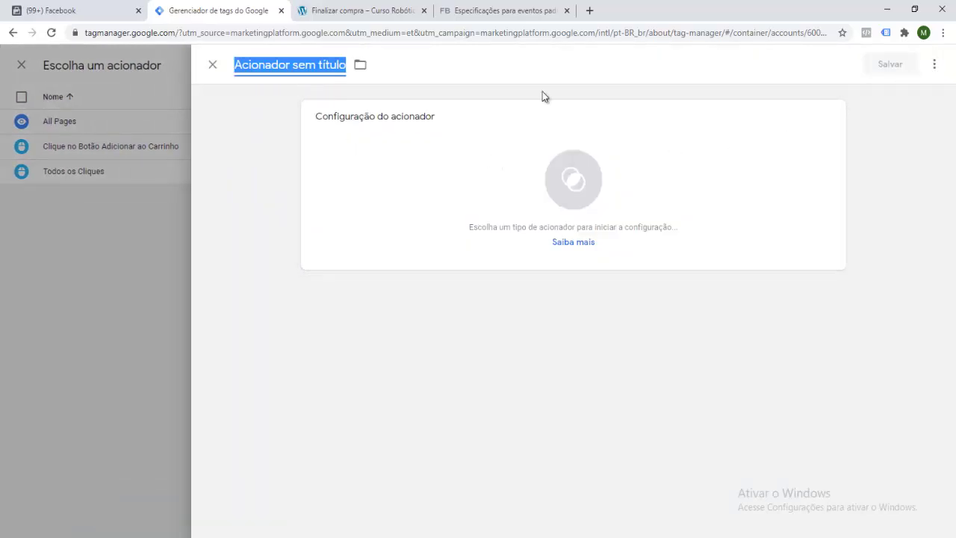
pyautogui.write('P')
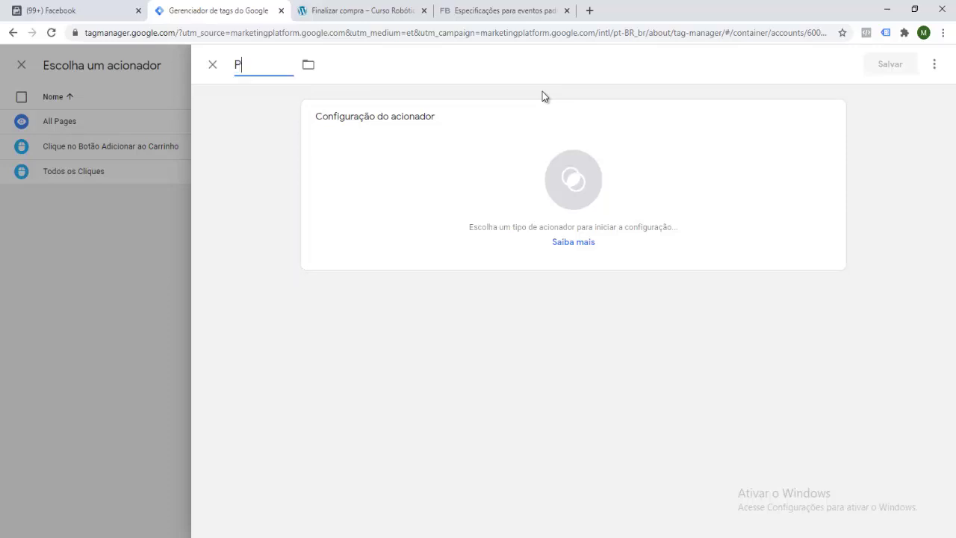
pyautogui.write('ág')
pyautogui.write('ina fin')
pyautogui.write('Finaliz')
pyautogui.press('BackSpace')
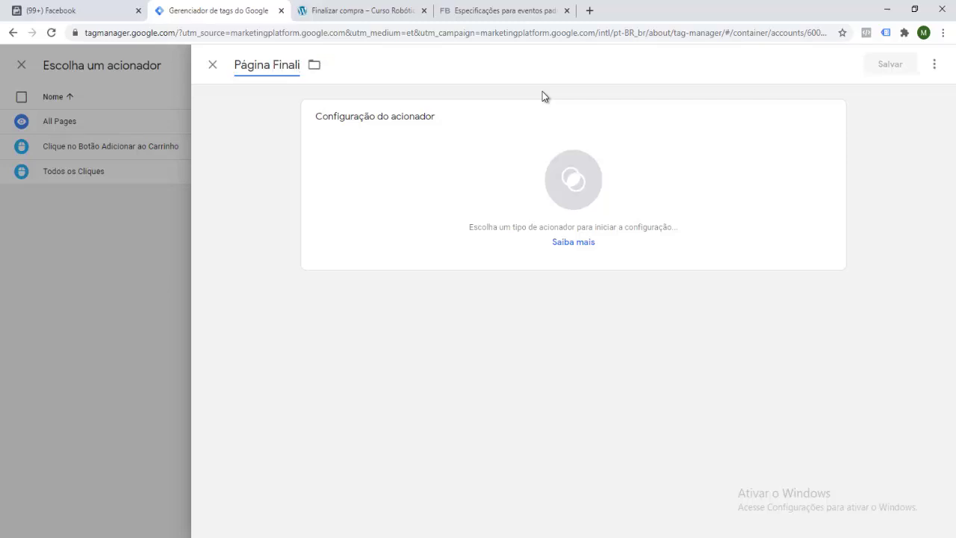
pyautogui.write('zar Compra')
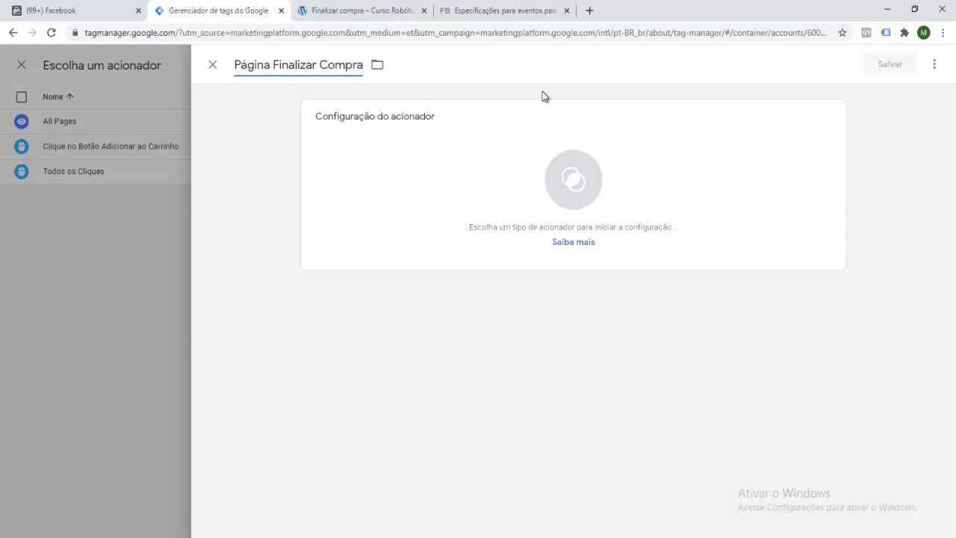
# Configure the trigger as Exibição de página, firing on Algumas exibições de página where Page URL é igual a.
pyautogui.click(566, 194)
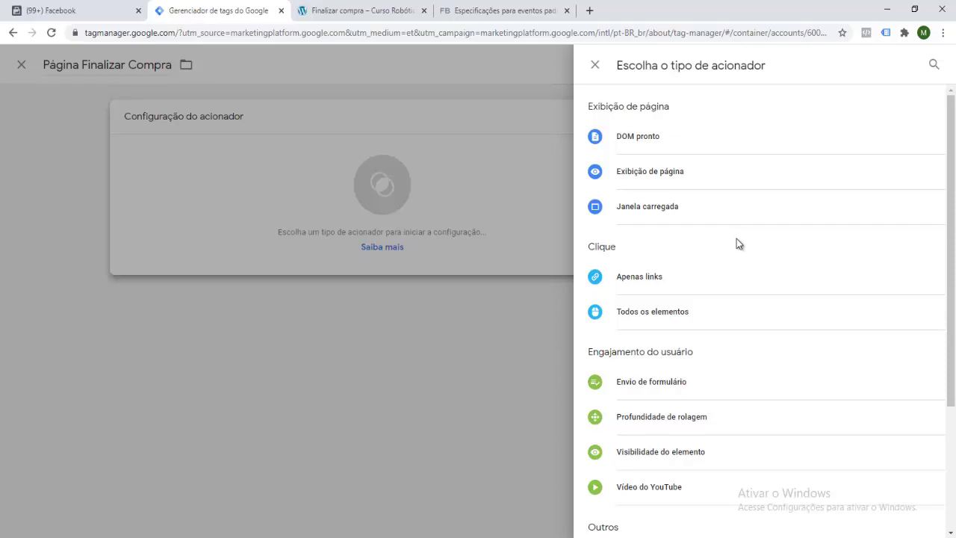
pyautogui.click(658, 181)
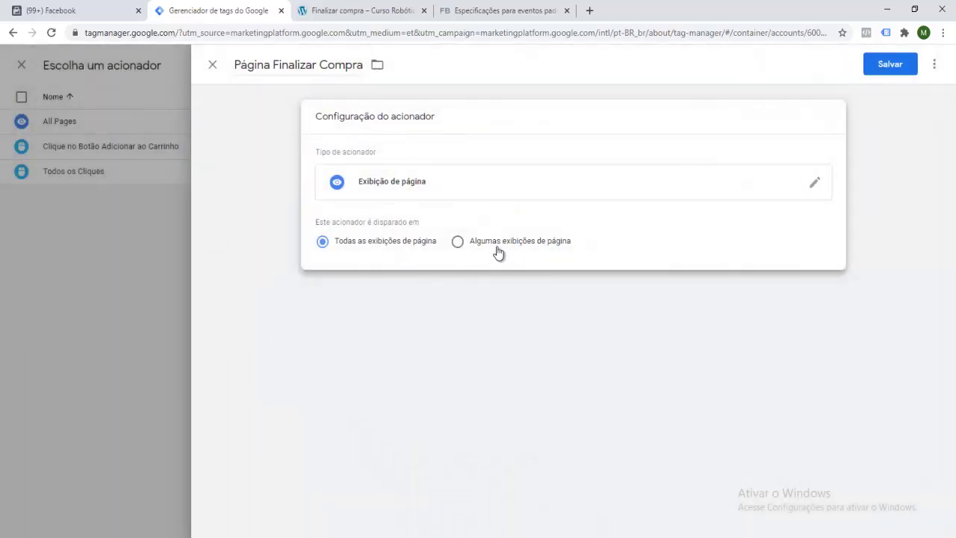
pyautogui.click(458, 244)
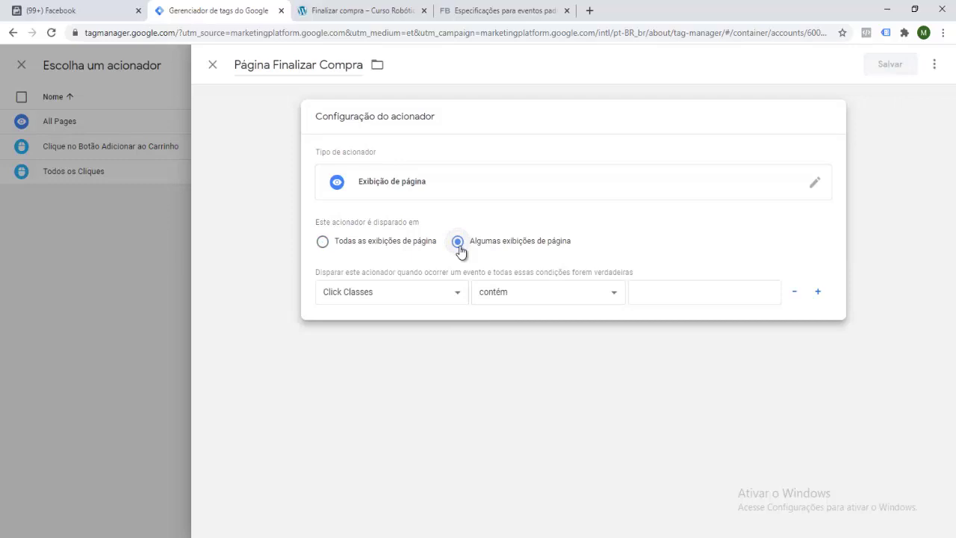
pyautogui.click(417, 291)
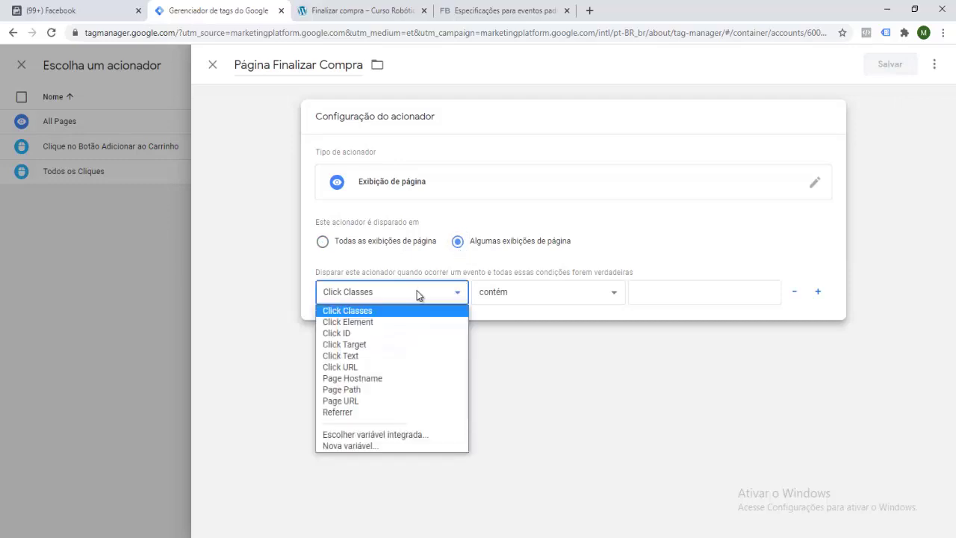
pyautogui.click(401, 402)
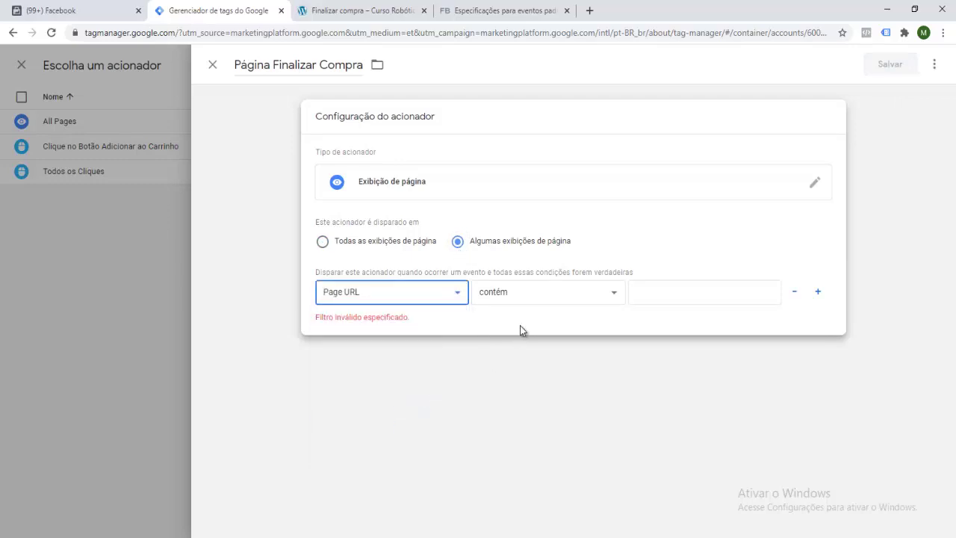
pyautogui.click(541, 295)
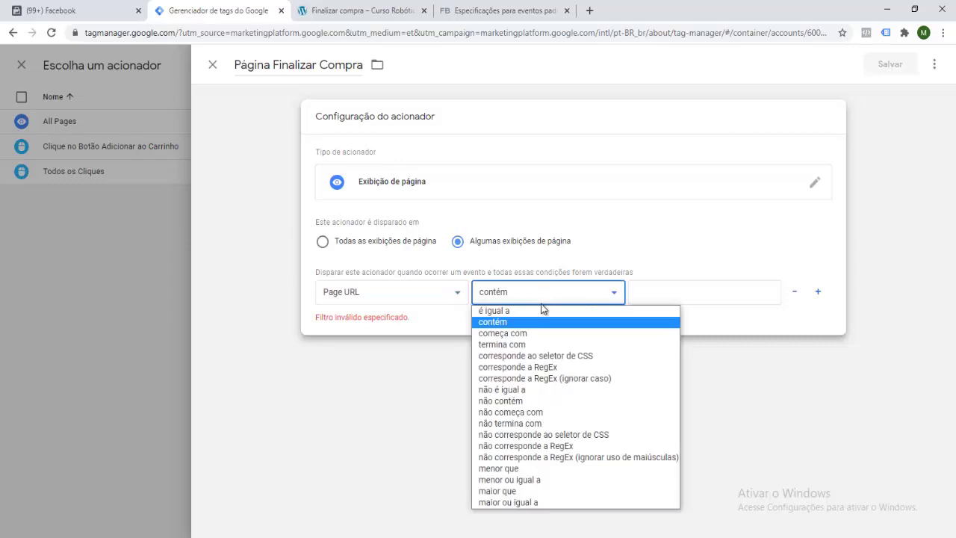
pyautogui.click(538, 310)
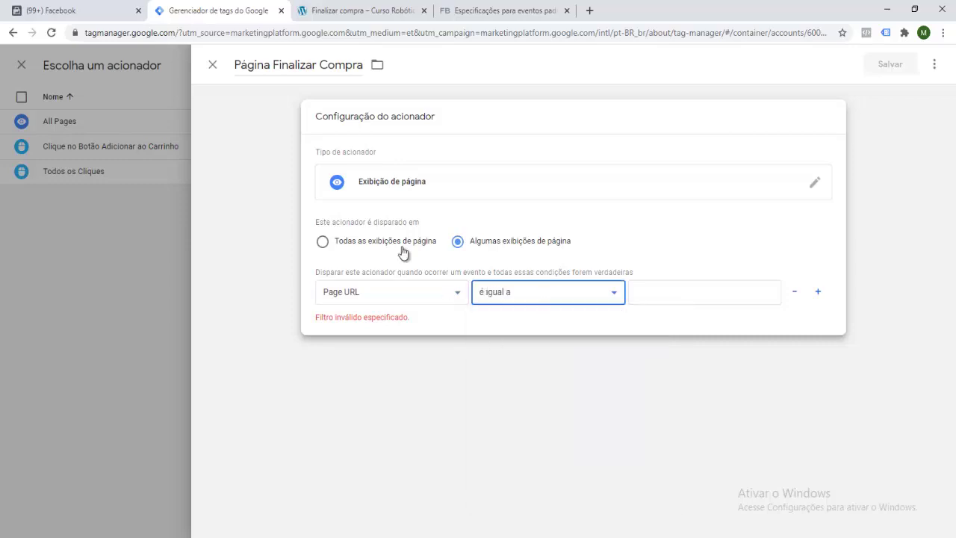
pyautogui.click(372, 12)
pyautogui.click(323, 32)
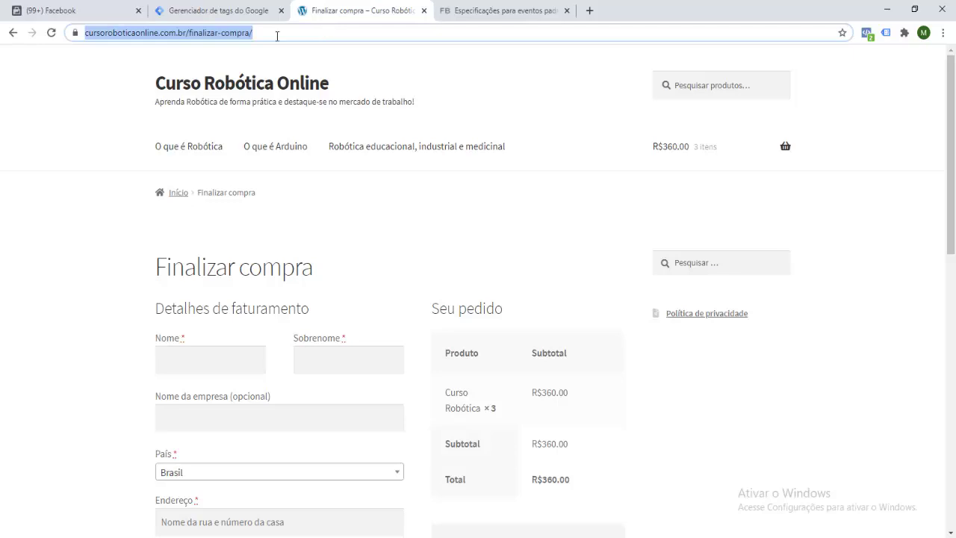
pyautogui.click(261, 13)
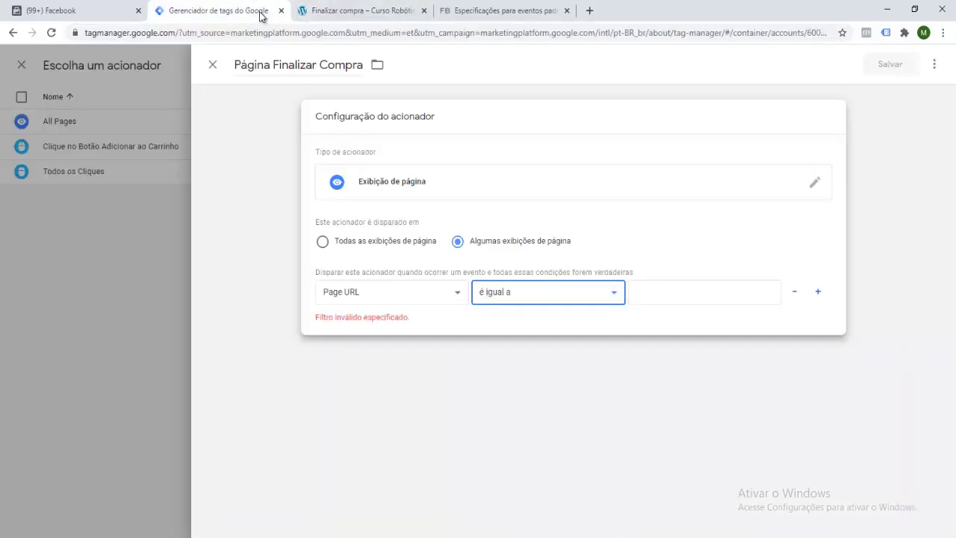
pyautogui.click(663, 298)
pyautogui.hotkey('ctrl', 'v')
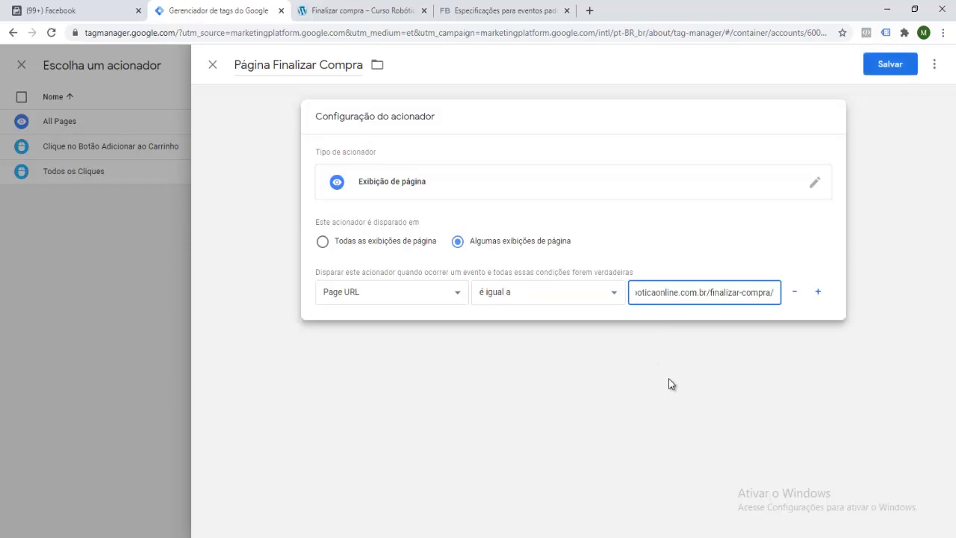
pyautogui.press('Left')
pyautogui.press('Left')
pyautogui.press('Left')
pyautogui.press('Left')
pyautogui.press('Left')
pyautogui.press('Left')
pyautogui.press('Left')
pyautogui.press('Left')
pyautogui.press('Left')
pyautogui.press('Left')
pyautogui.press('Left')
pyautogui.press('Left')
pyautogui.press('Left')
pyautogui.press('Left')
pyautogui.press('Left')
pyautogui.press('Left')
pyautogui.press('Left')
pyautogui.press('Left')
pyautogui.press('Left')
pyautogui.press('Left')
pyautogui.press('Left')
pyautogui.press('Left')
pyautogui.press('Left')
pyautogui.press('Left')
pyautogui.press('Left')
pyautogui.press('Left')
pyautogui.press('Left')
pyautogui.press('Left')
pyautogui.press('Left')
pyautogui.press('Left')
pyautogui.press('Left')
pyautogui.press('Left')
pyautogui.press('Left')
pyautogui.press('Left')
pyautogui.press('Left')
pyautogui.press('Left')
pyautogui.press('Left')
pyautogui.press('Left')
pyautogui.press('Left')
pyautogui.press('Left')
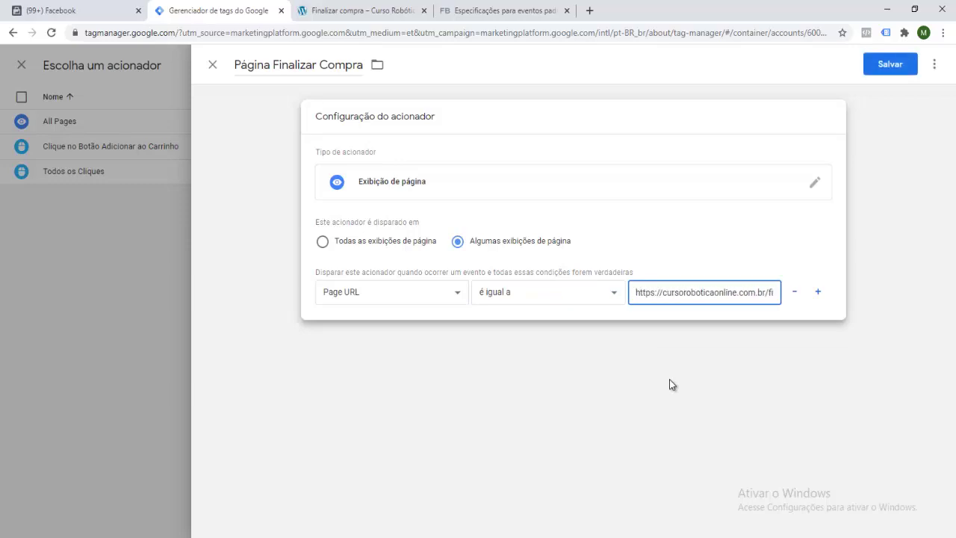
pyautogui.click(892, 68)
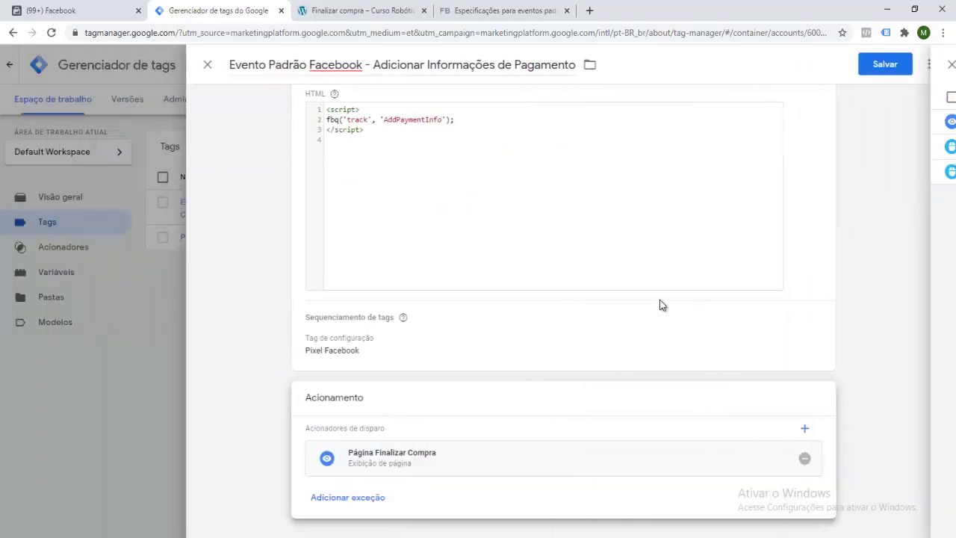
# Save the payment information tag and publish the workspace changes without a version name or description.
pyautogui.click(890, 65)
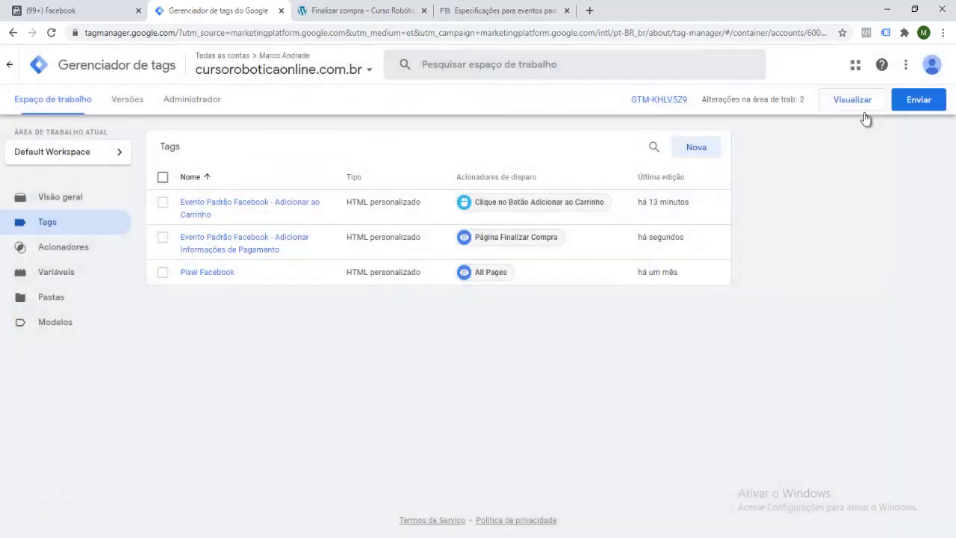
pyautogui.click(918, 107)
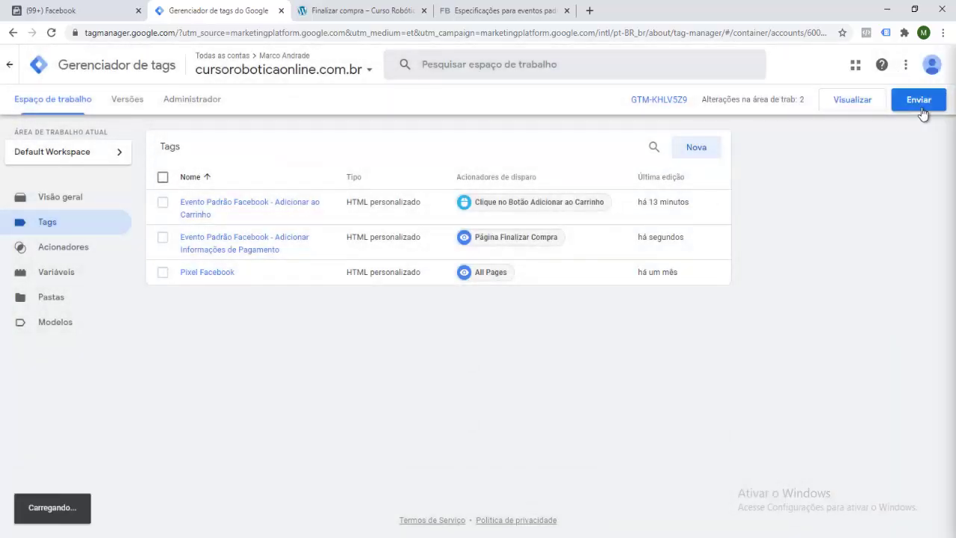
pyautogui.click(910, 64)
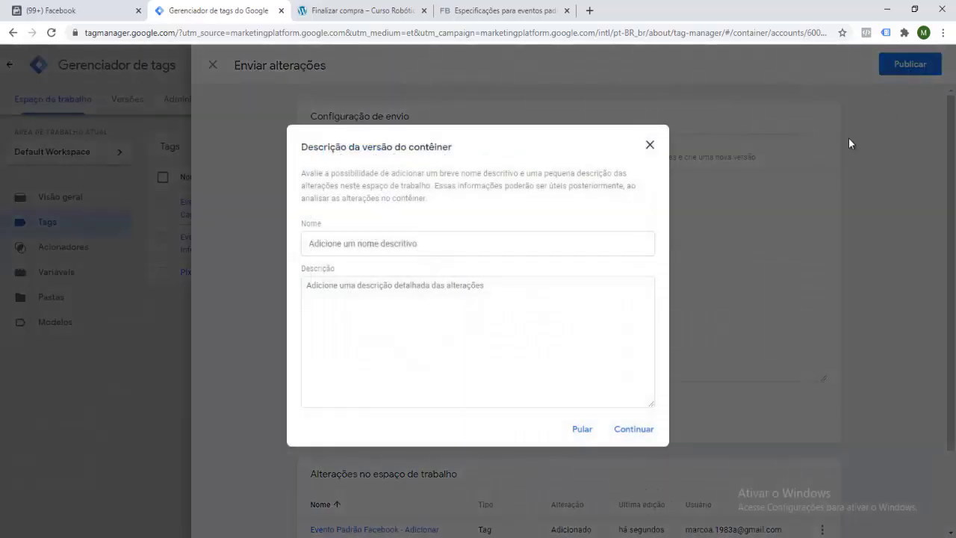
pyautogui.click(635, 430)
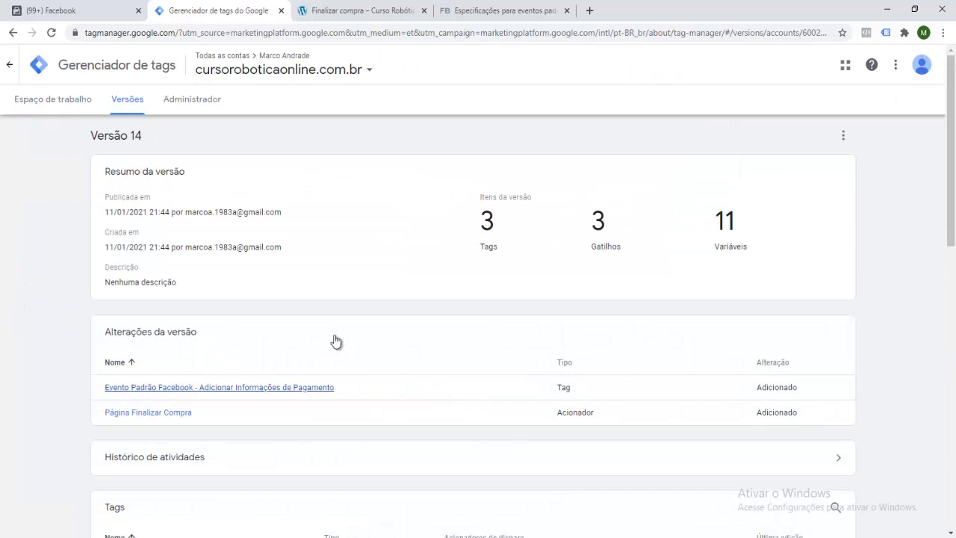
# Return to the Tag Manager workspace overview and switch to the store's Finalizar compra page.
pyautogui.click(60, 106)
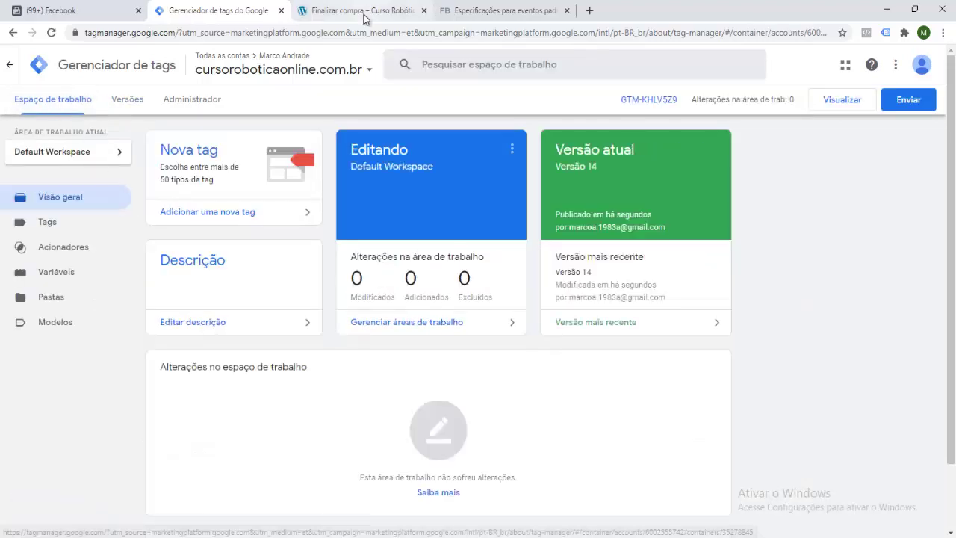
pyautogui.click(365, 19)
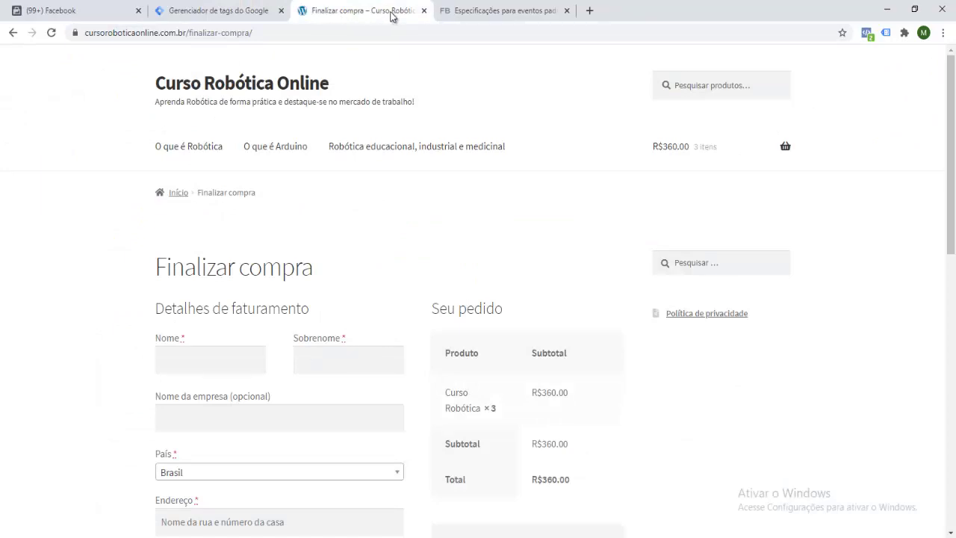
pyautogui.click(424, 11)
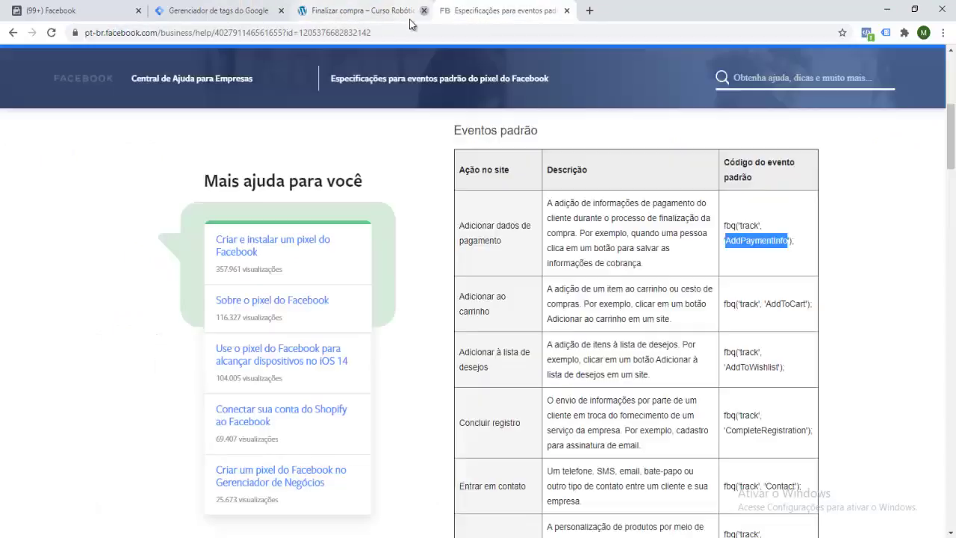
pyautogui.click(247, 21)
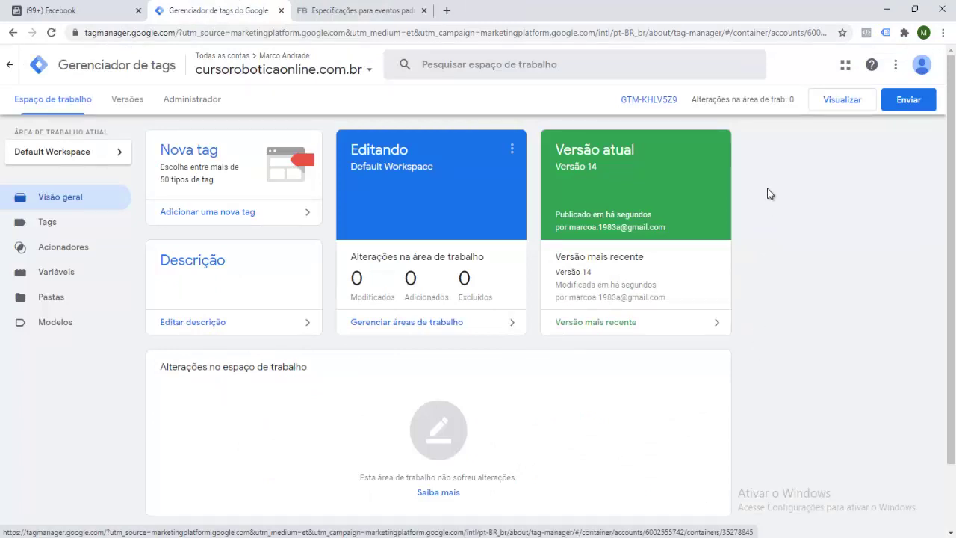
pyautogui.click(844, 104)
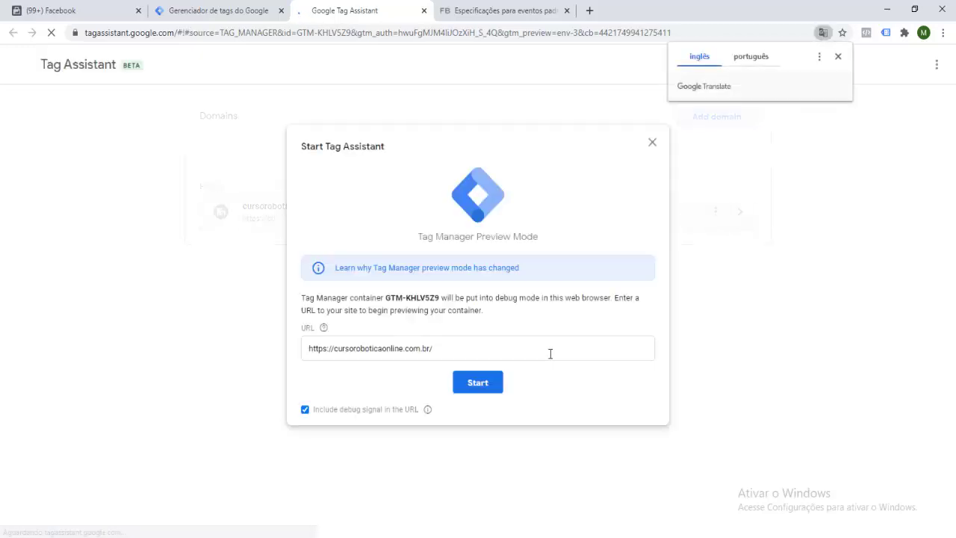
pyautogui.click(492, 388)
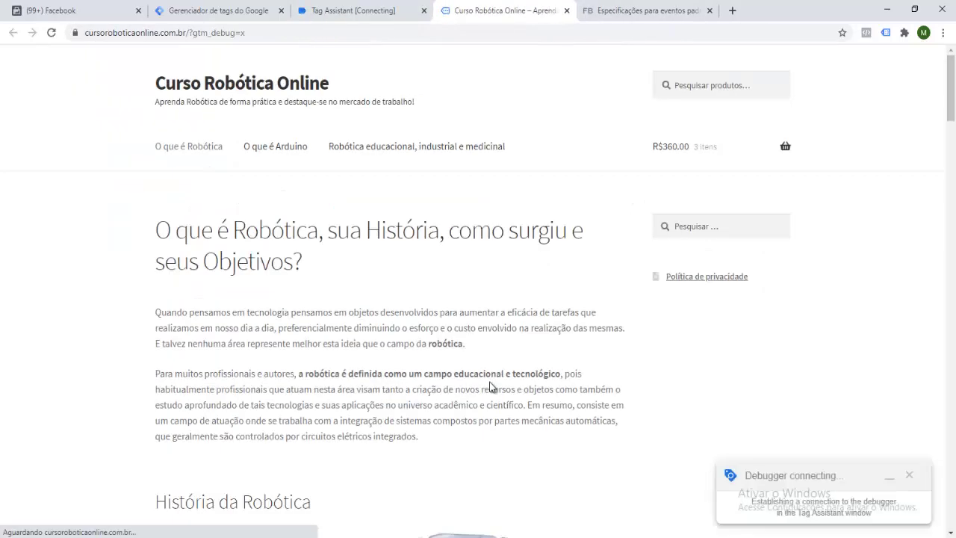
pyautogui.click(365, 18)
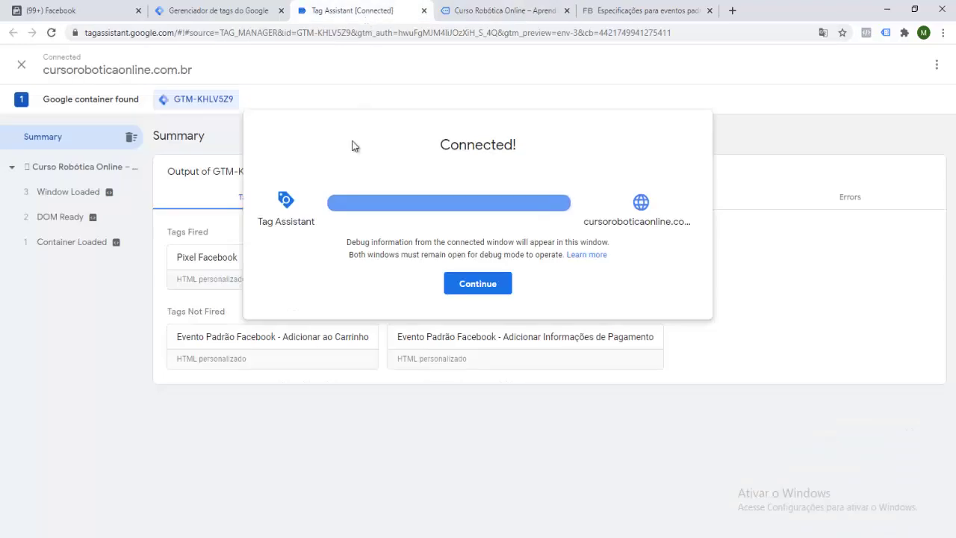
pyautogui.click(475, 288)
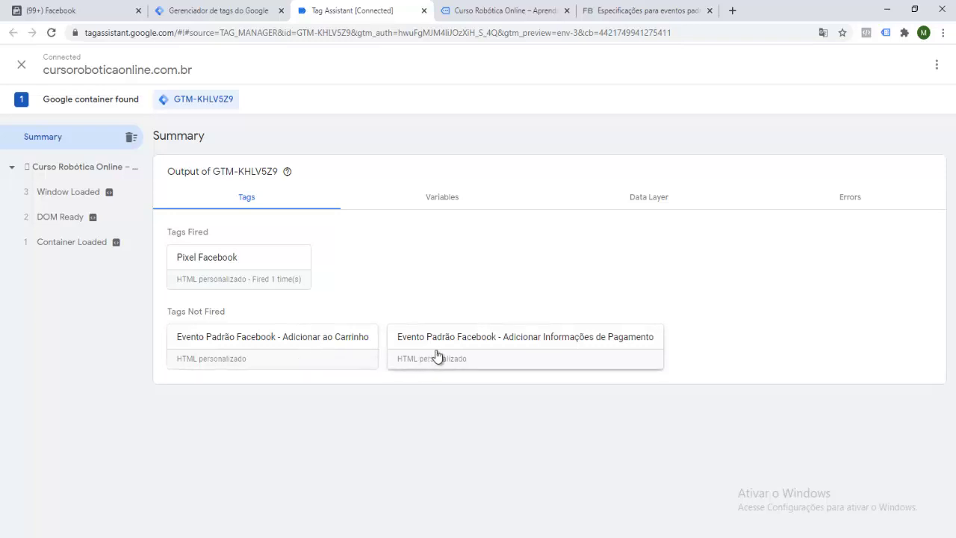
pyautogui.click(482, 12)
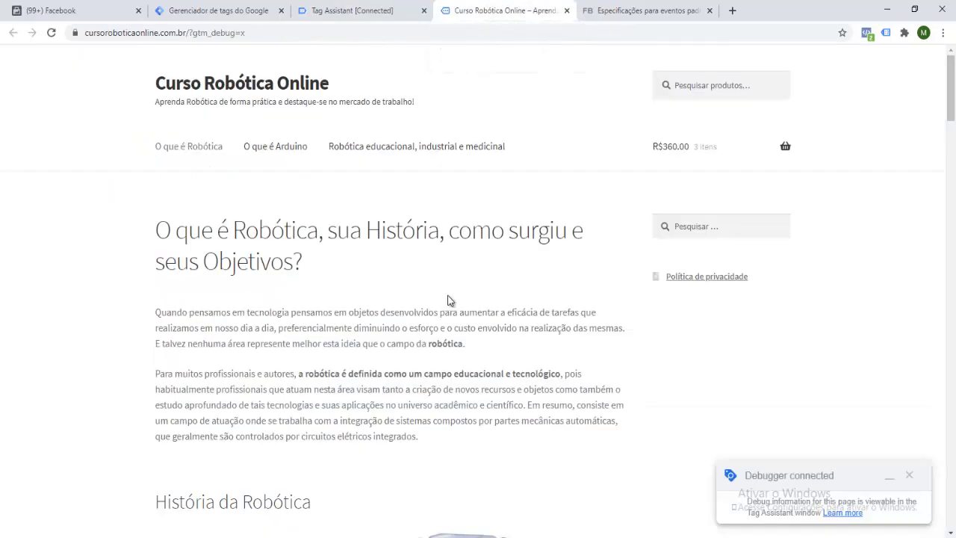
pyautogui.scroll(-3, 448, 316)
pyautogui.scroll(3, 448, 316)
pyautogui.click(442, 34)
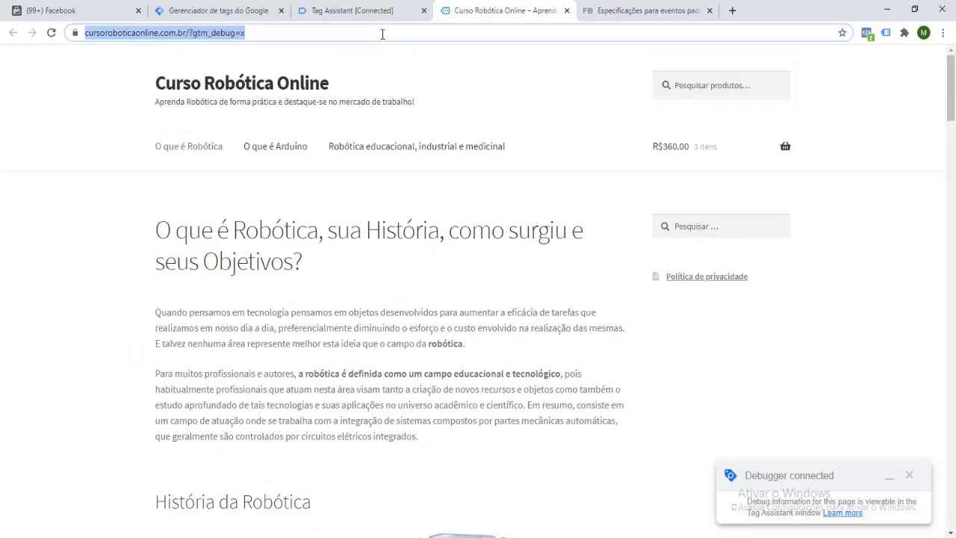
pyautogui.doubleClick(381, 34)
pyautogui.press('BackSpace')
pyautogui.press('BackSpace')
pyautogui.press('BackSpace')
pyautogui.press('BackSpace')
pyautogui.press('BackSpace')
pyautogui.press('BackSpace')
pyautogui.press('BackSpace')
pyautogui.press('BackSpace')
pyautogui.press('BackSpace')
pyautogui.press('BackSpace')
pyautogui.press('BackSpace')
pyautogui.press('BackSpace')
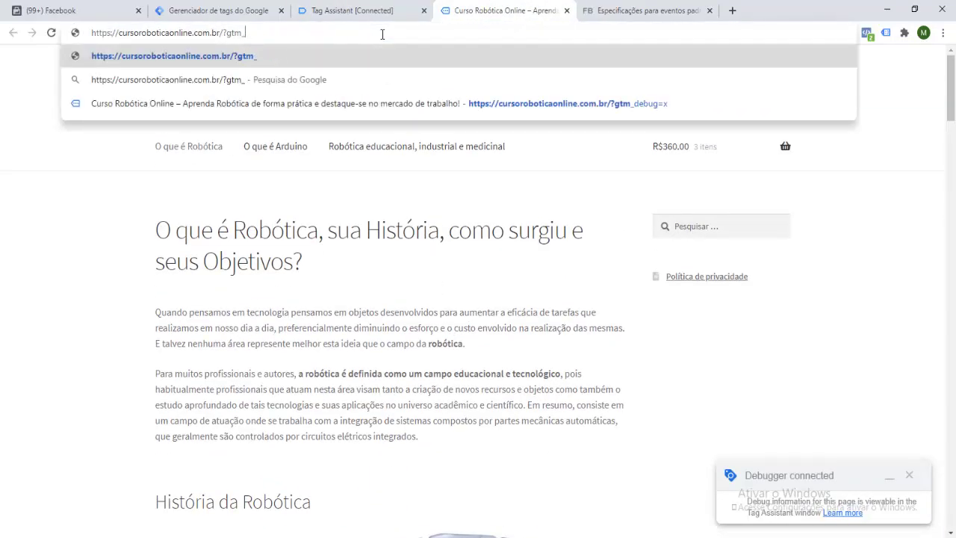
pyautogui.write('loja')
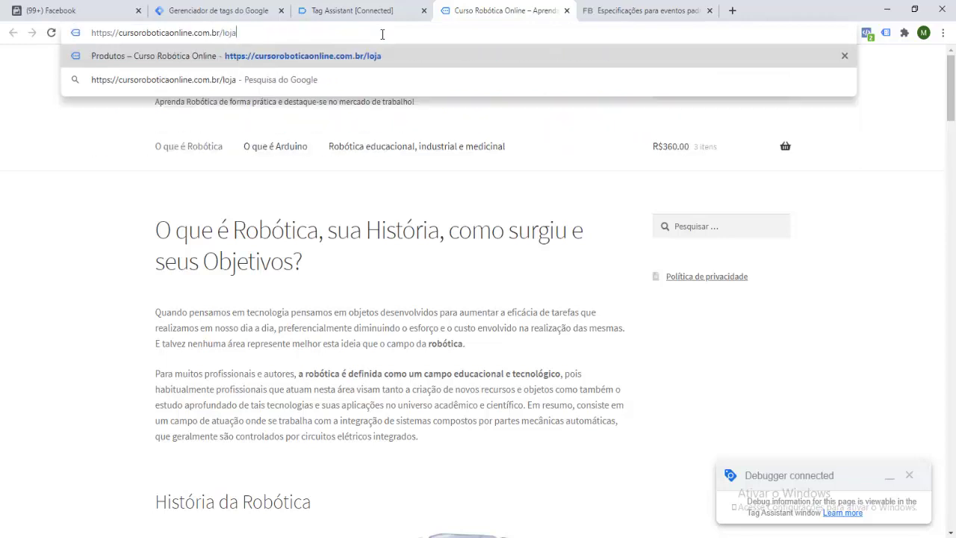
pyautogui.press('Return')
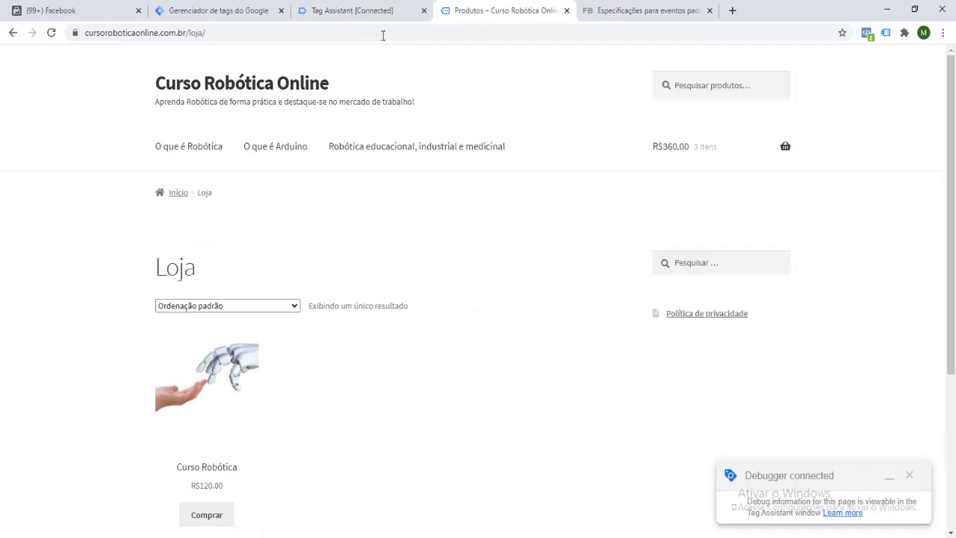
# Inspect in Tag Assistant which tags fired on the Produtos page.
pyautogui.click(352, 11)
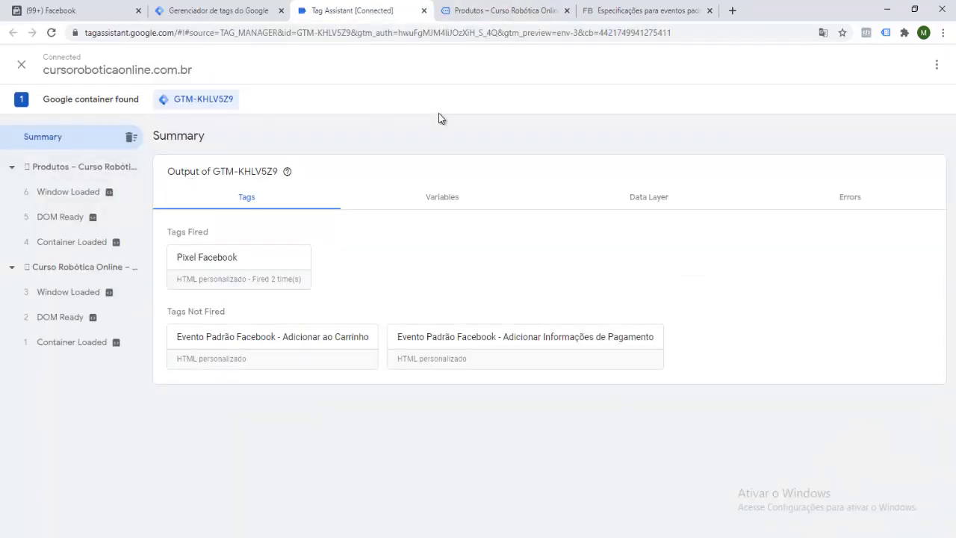
pyautogui.moveTo(74, 330)
pyautogui.click(63, 177)
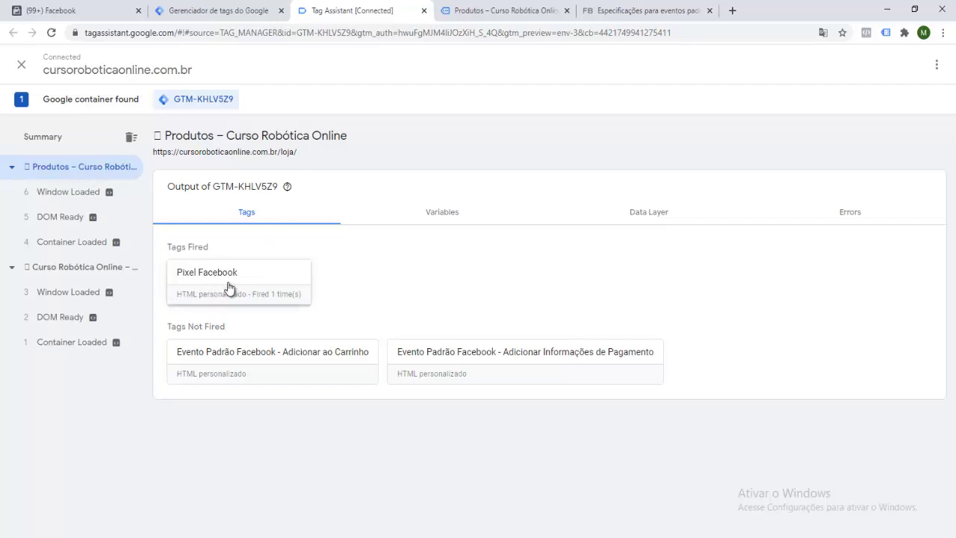
# Add Curso Robótica to the cart from the shop page and inspect the resulting Click event's tags in Tag Assistant.
pyautogui.click(470, 15)
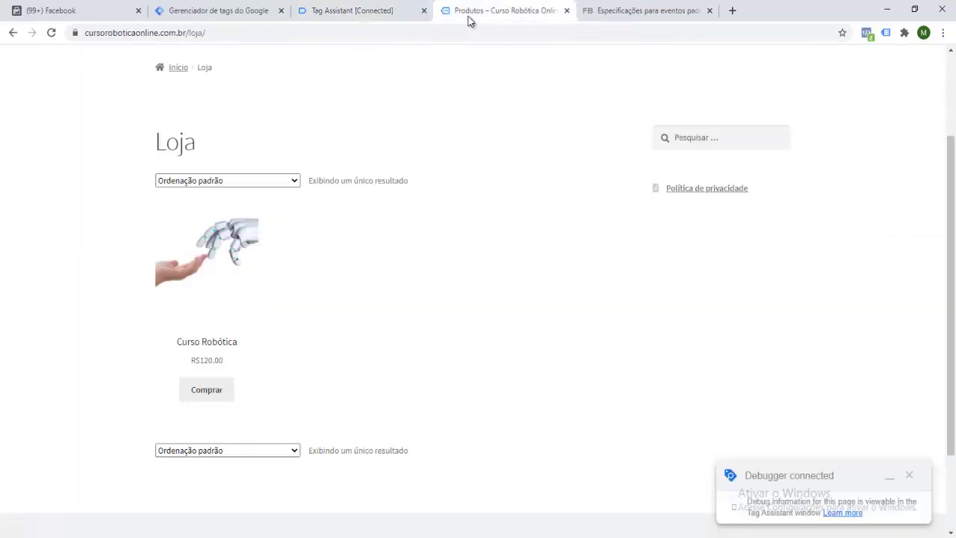
pyautogui.click(224, 394)
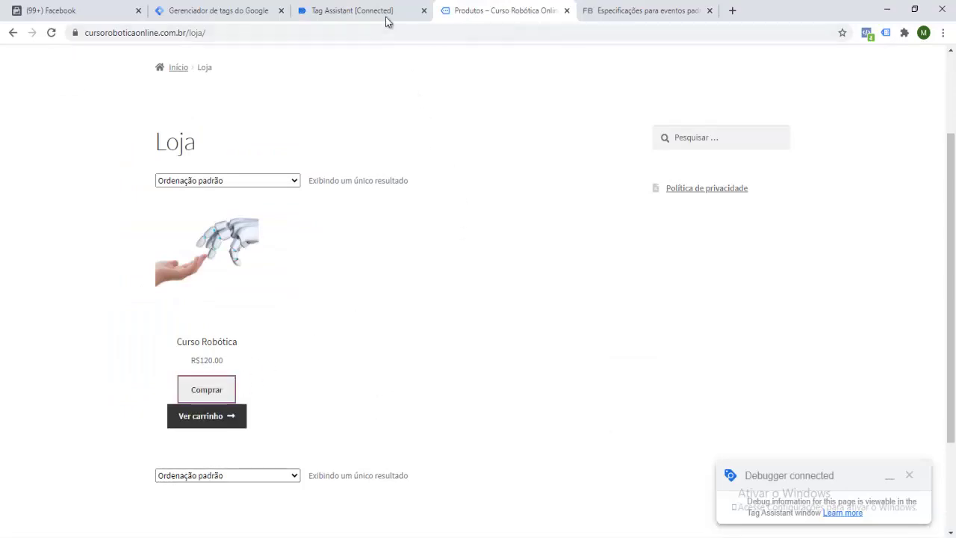
pyautogui.click(385, 16)
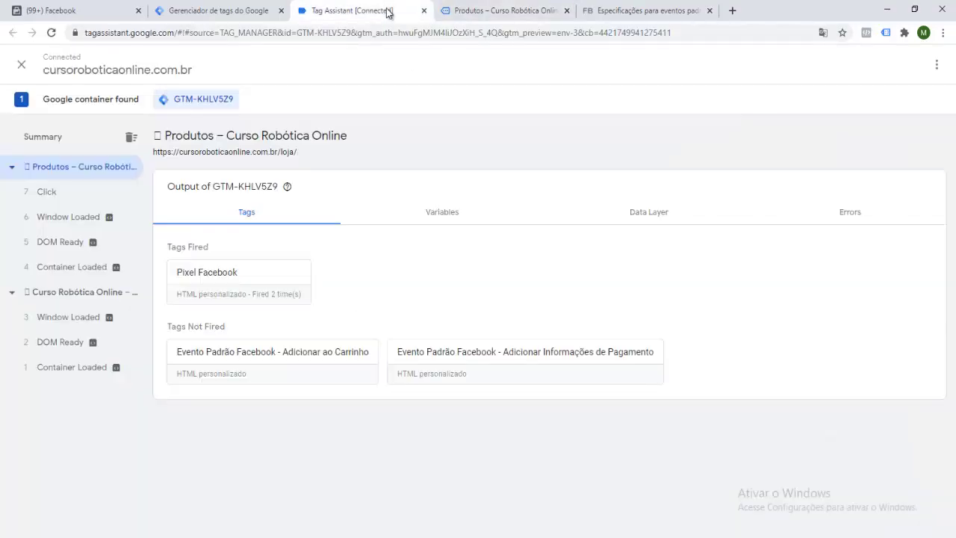
pyautogui.click(60, 196)
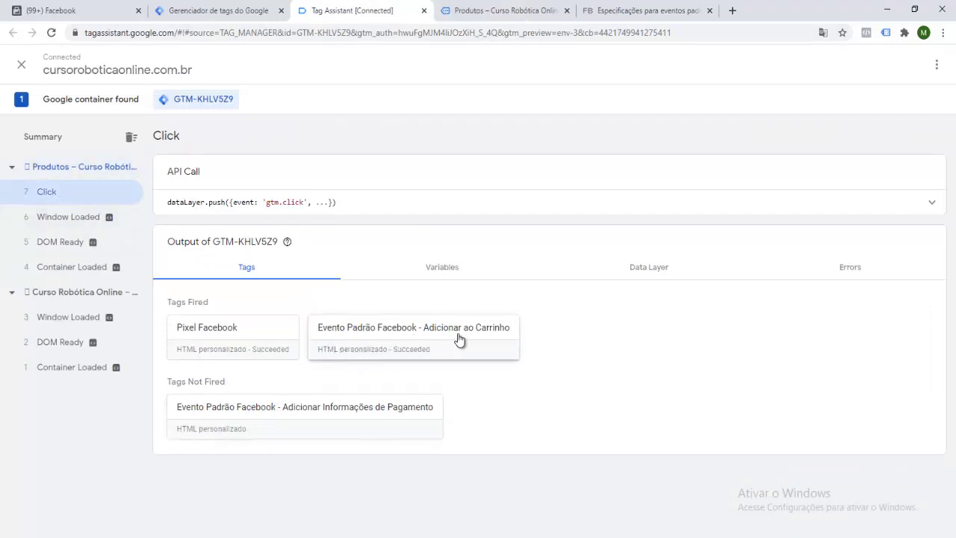
# Check the shop page's pixel events, including AddToCart, with Facebook Pixel Helper.
pyautogui.click(493, 12)
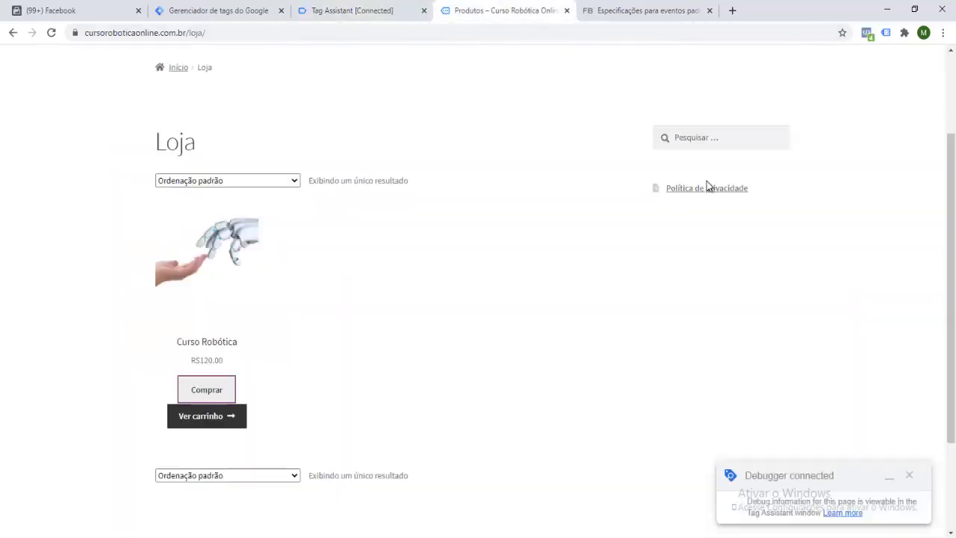
pyautogui.click(866, 33)
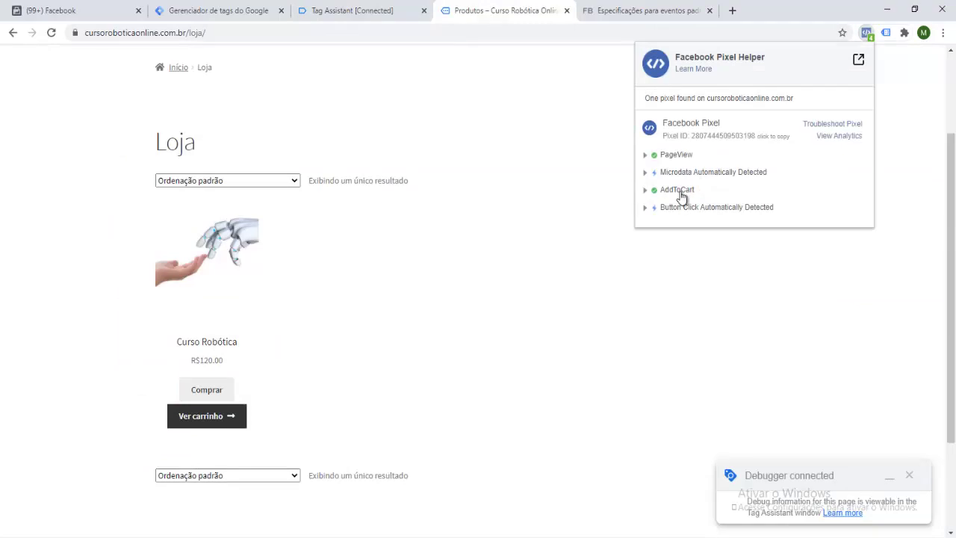
pyautogui.click(570, 290)
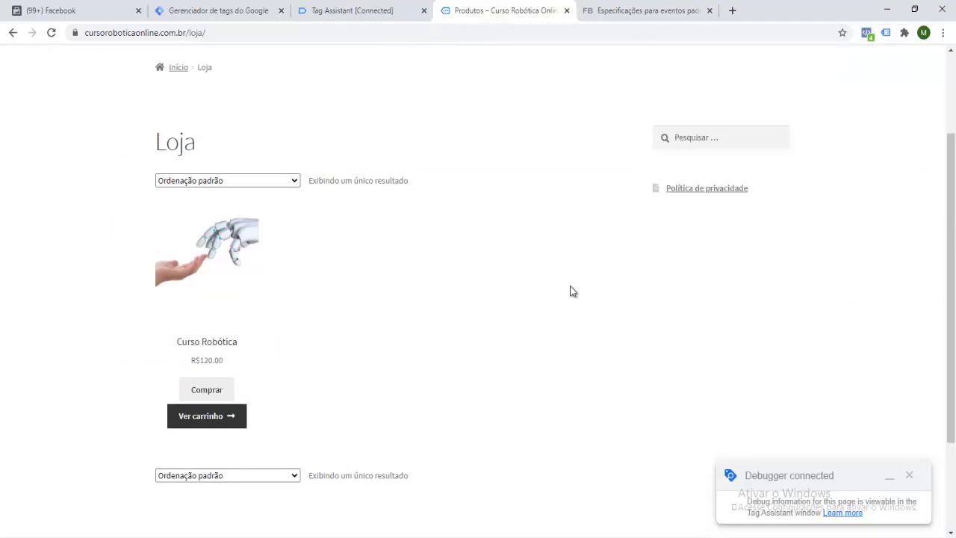
# Proceed from the cart to Finalizar compra and inspect that page's fired tags in Tag Assistant.
pyautogui.scroll(3, 570, 291)
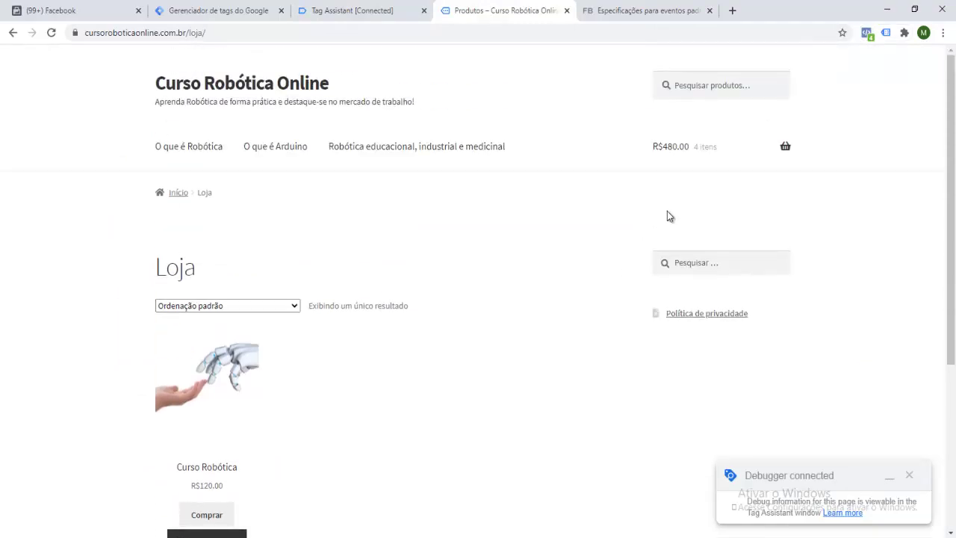
pyautogui.moveTo(769, 171)
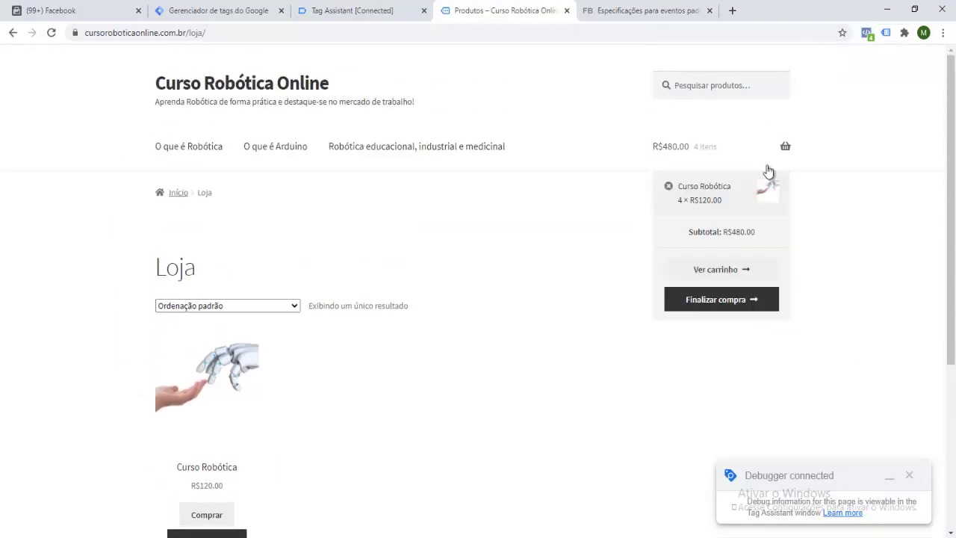
pyautogui.click(721, 300)
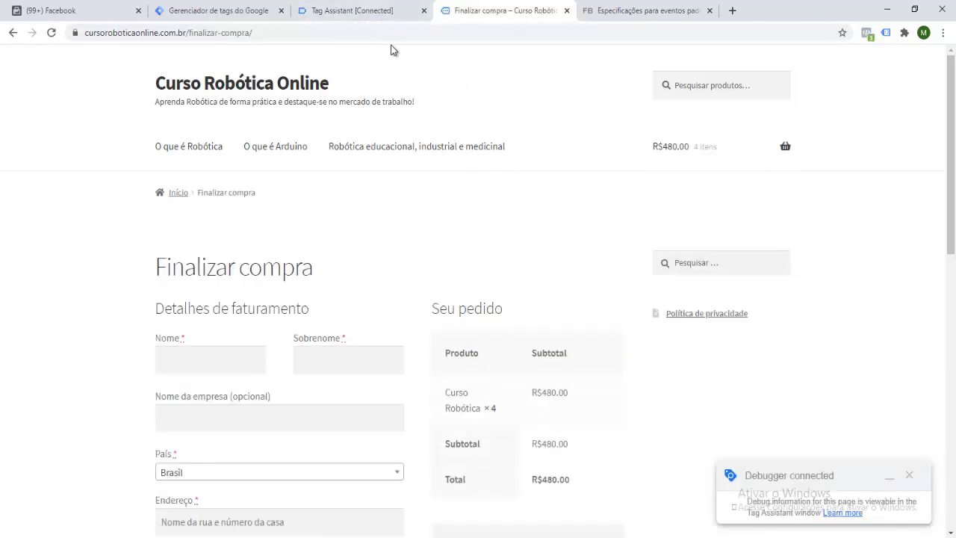
pyautogui.click(376, 16)
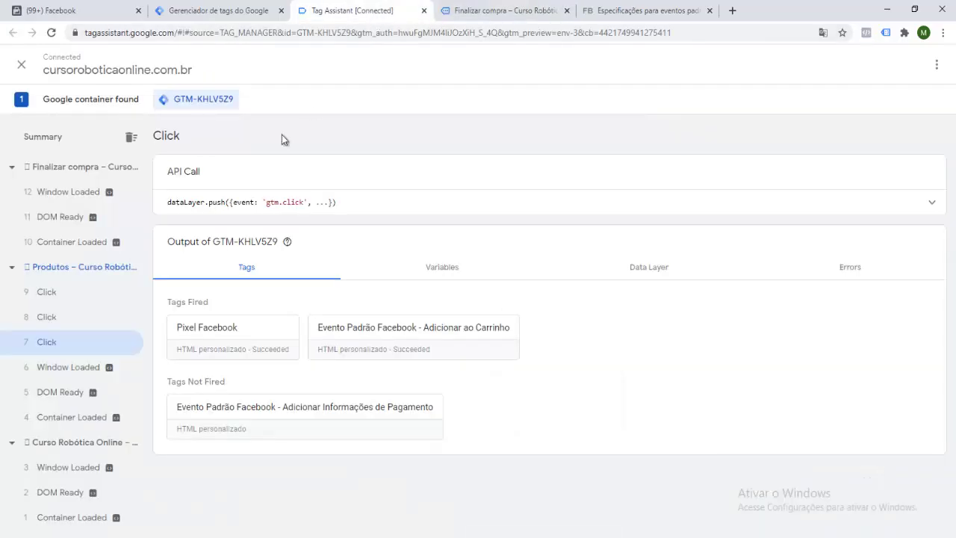
pyautogui.click(59, 168)
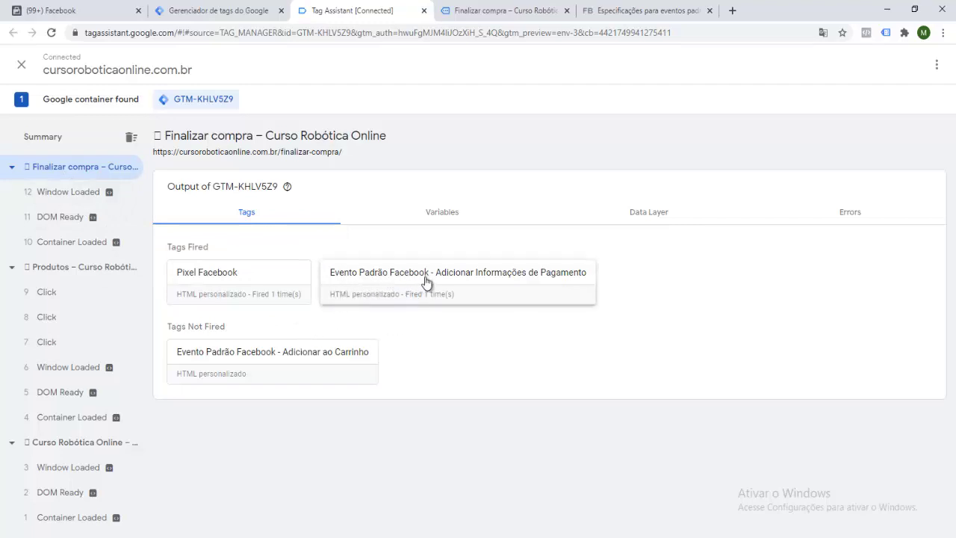
# Return to the store's Finalizar compra page and check its pixel events with Facebook Pixel Helper.
pyautogui.click(497, 15)
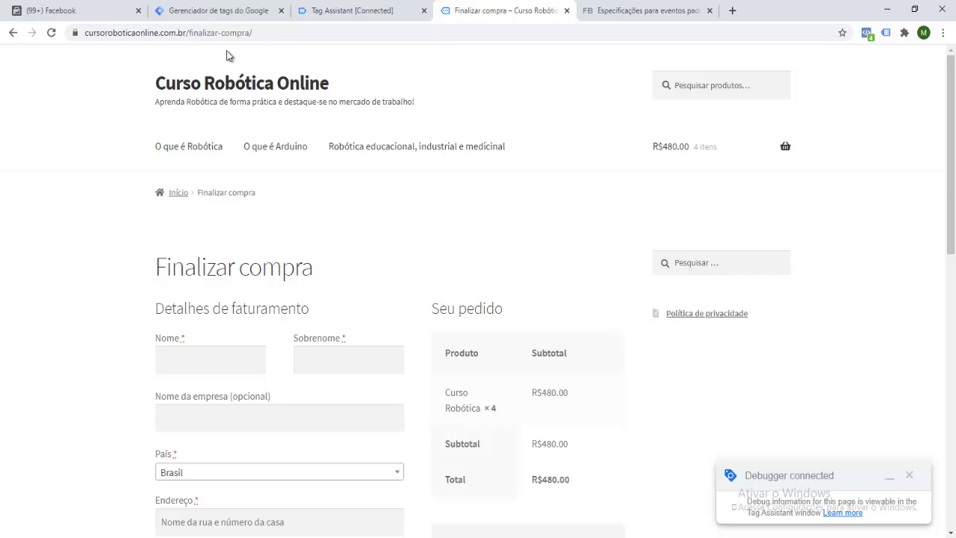
pyautogui.click(866, 37)
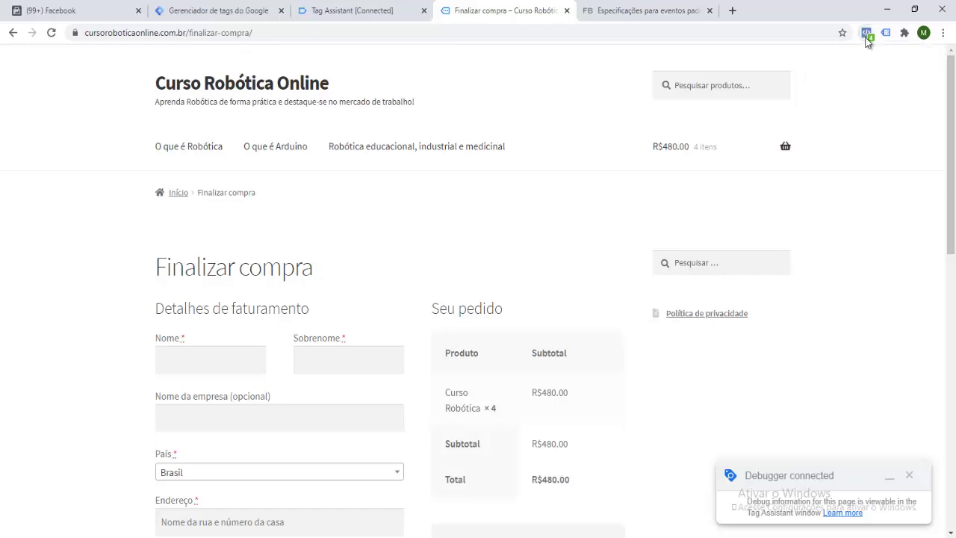